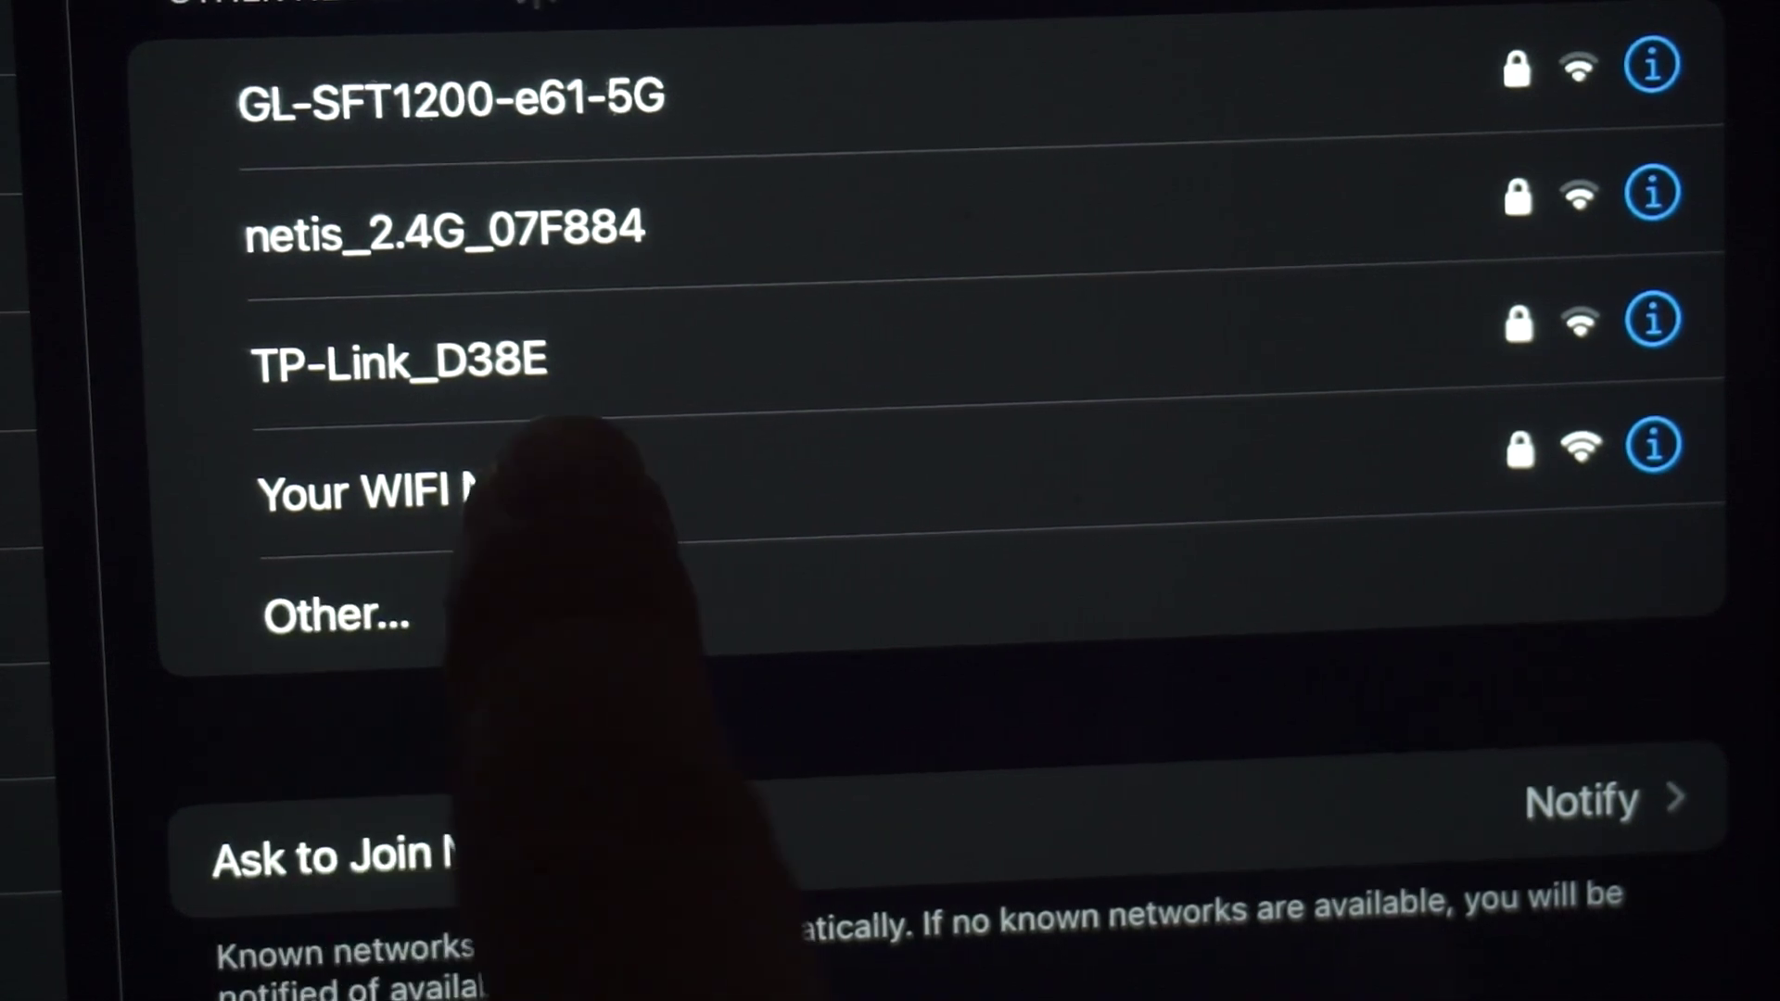
Step: Join the tablet to the 'Your WIFI Name' network with its new password
{"action": "left_click", "coordinate": [482, 491]}
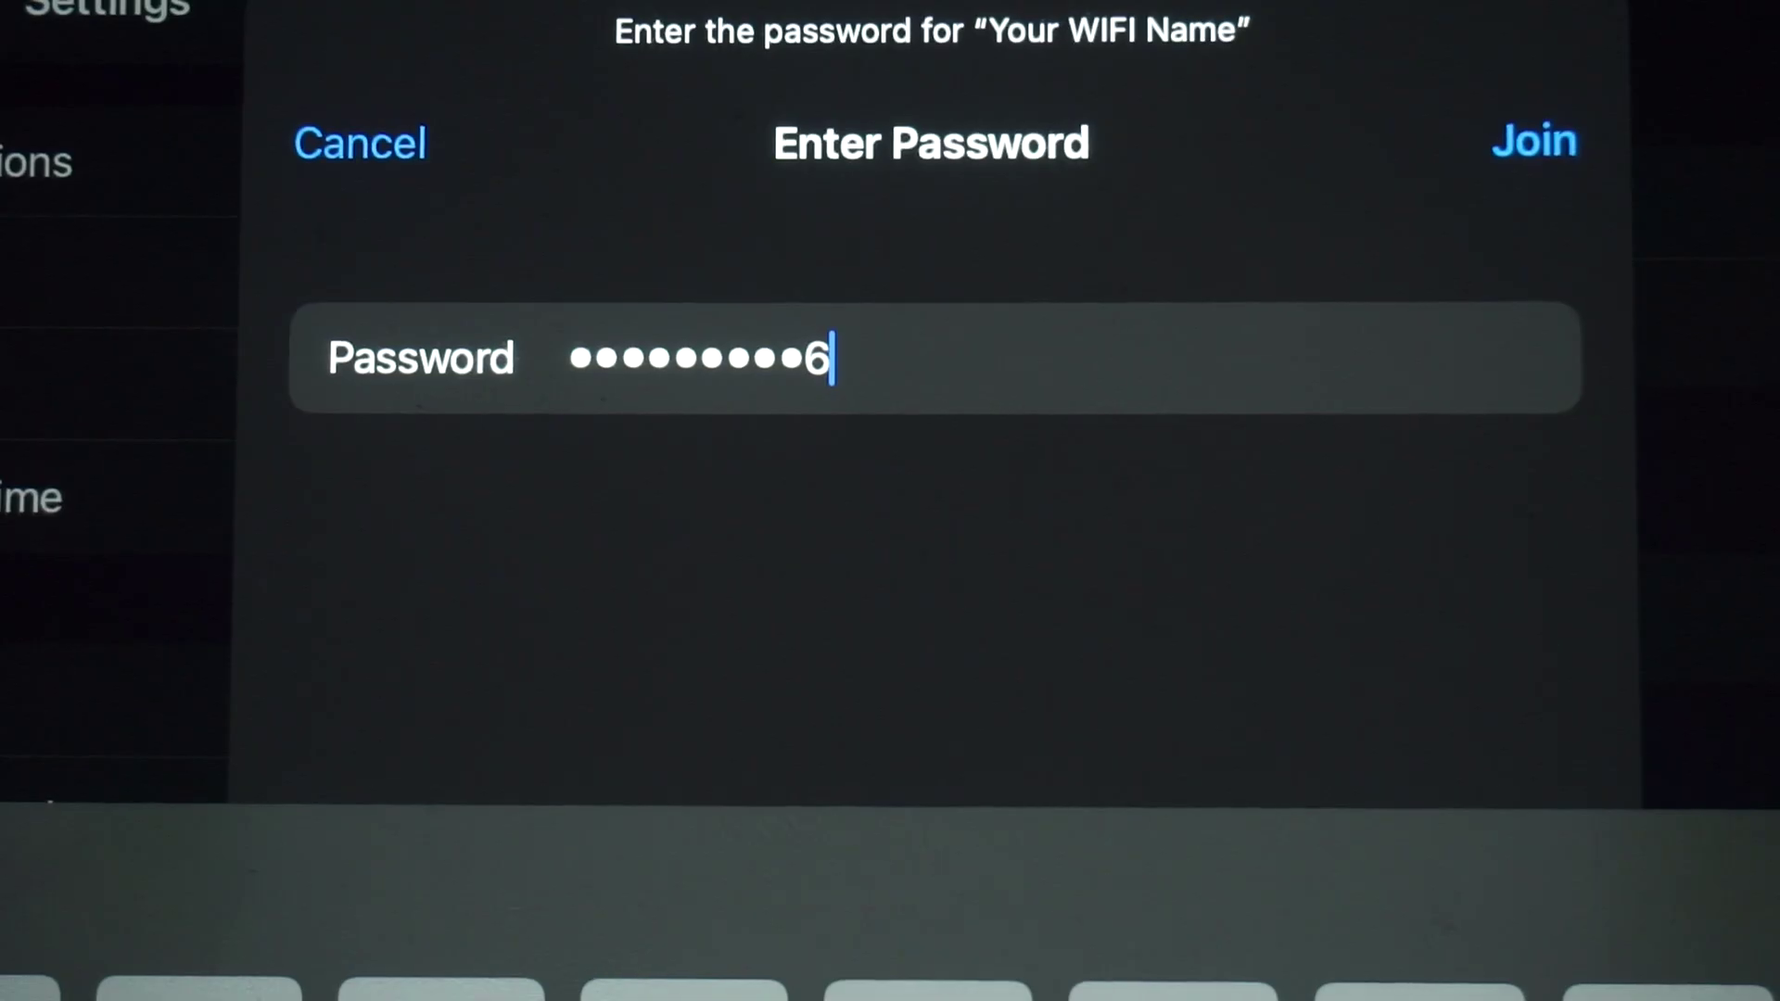
{"action": "key", "text": "Return"}
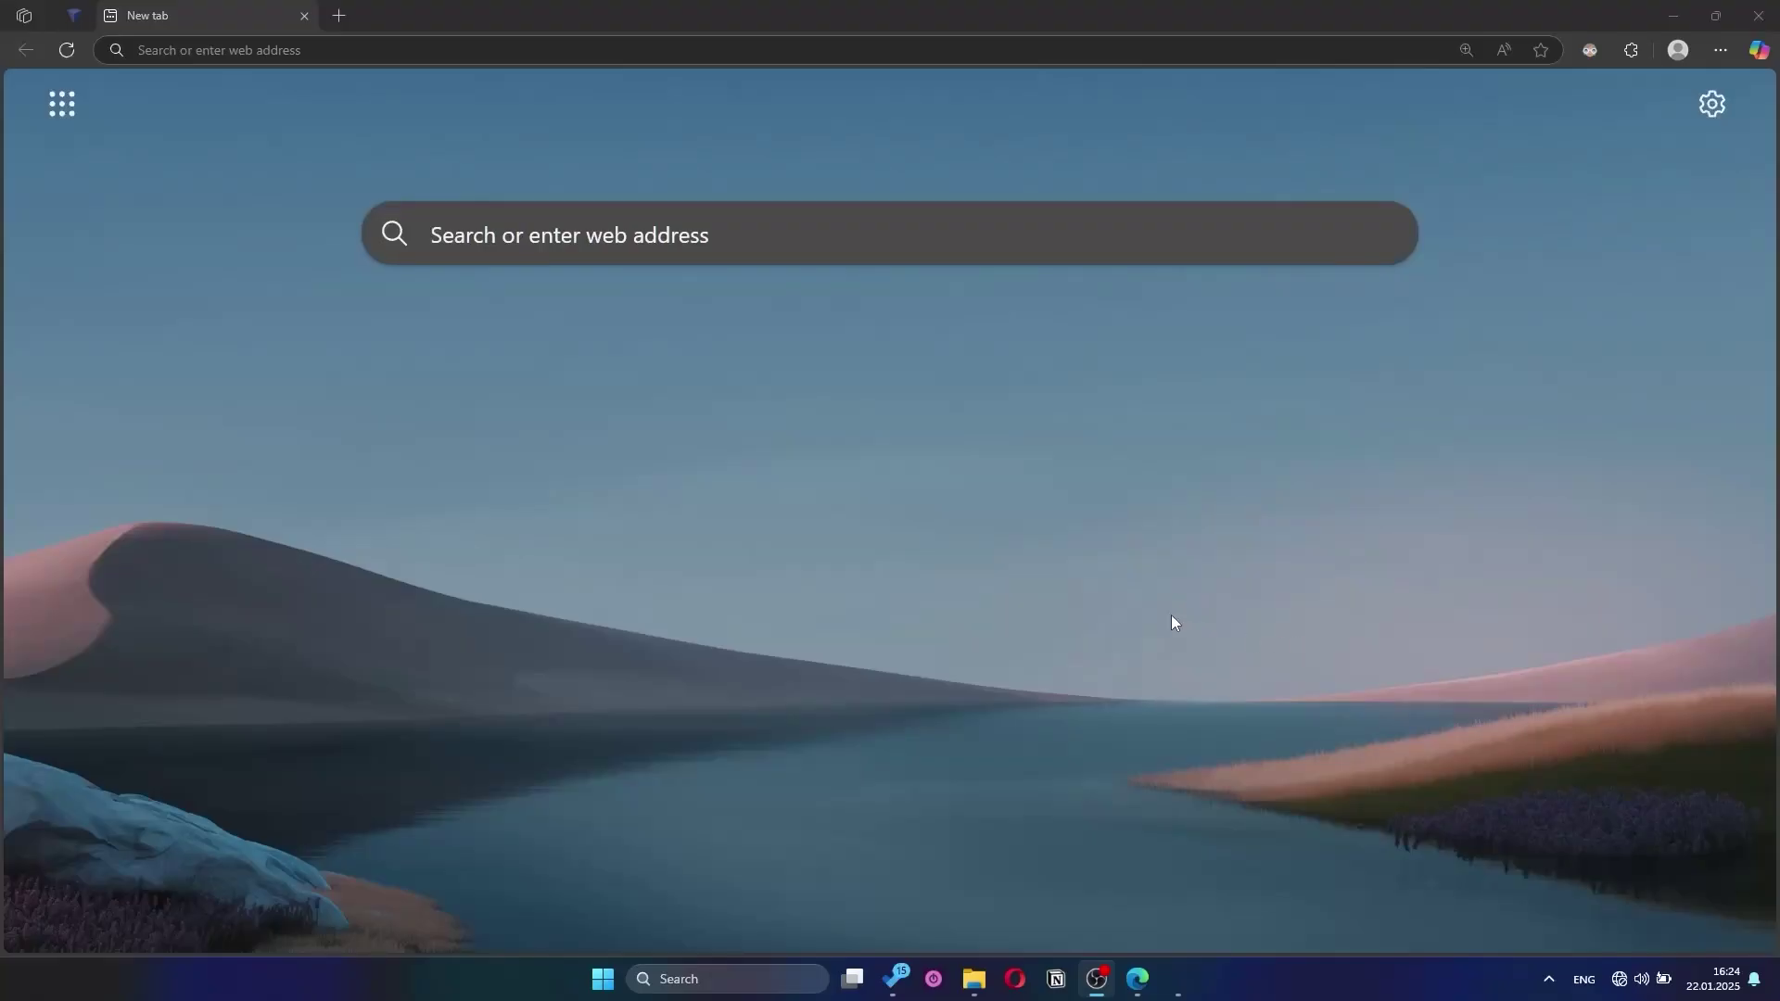
{"action": "left_click", "coordinate": [750, 418]}
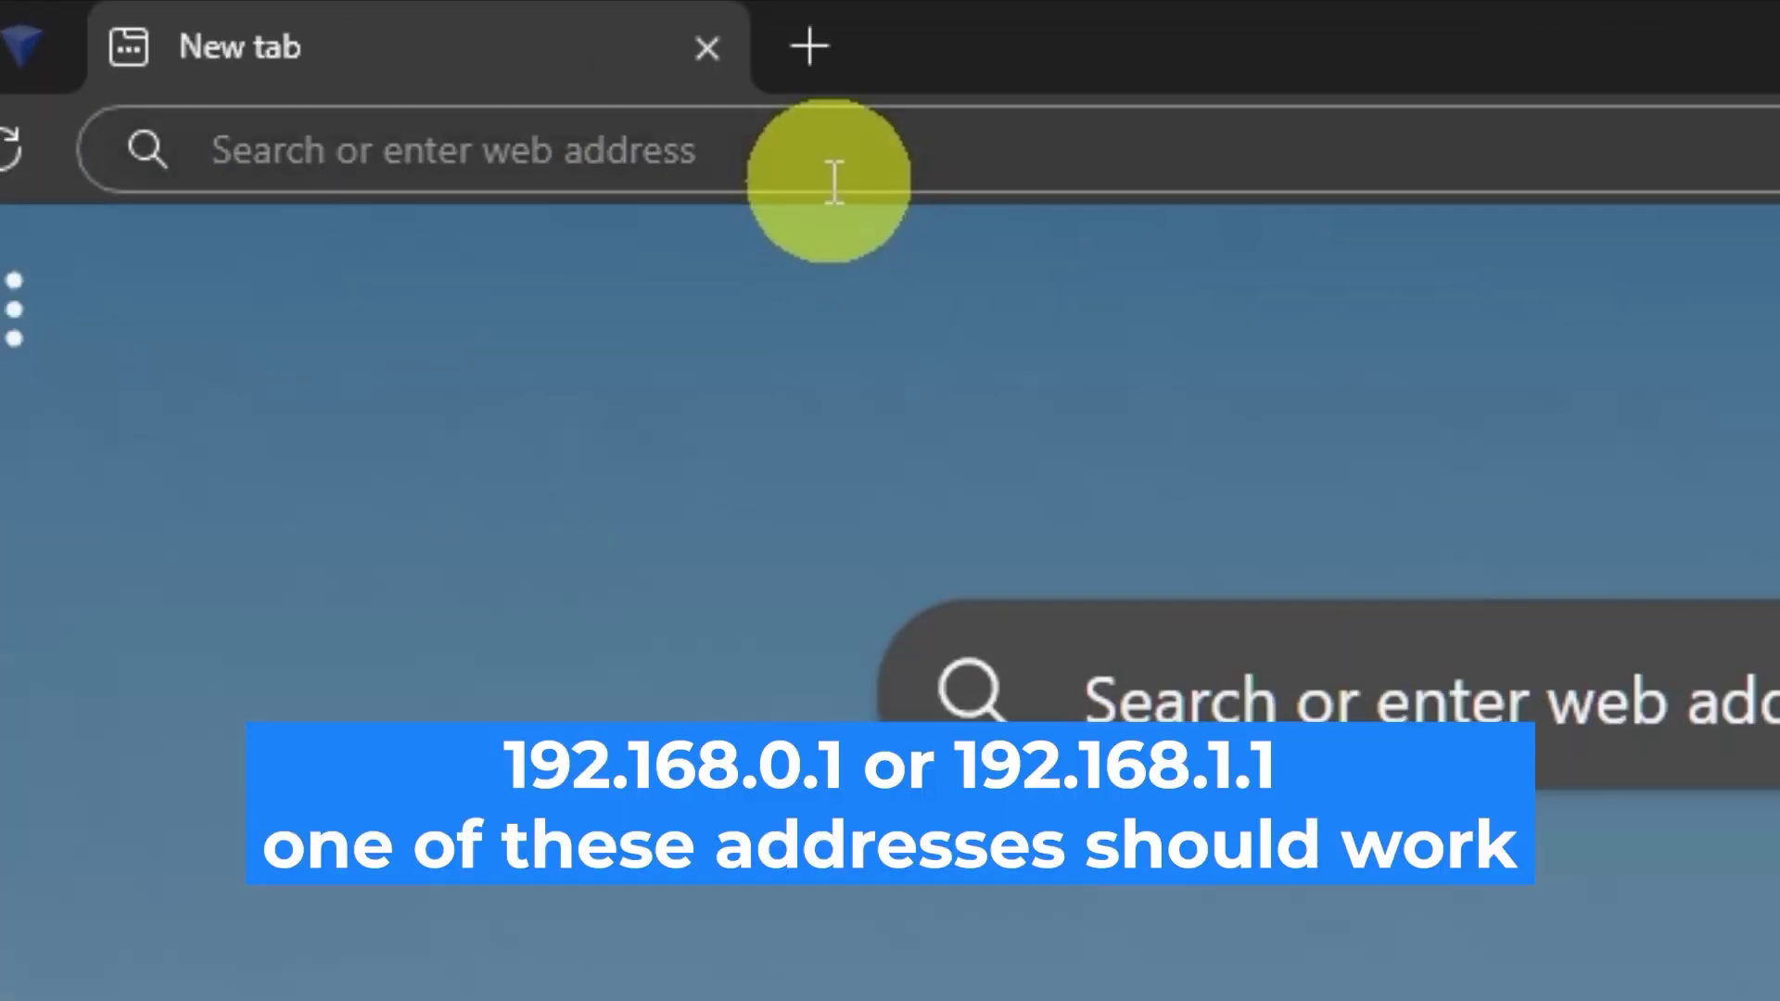
Step: Load the modem address 192.168.0.1 in Edge
{"action": "left_click", "coordinate": [834, 181]}
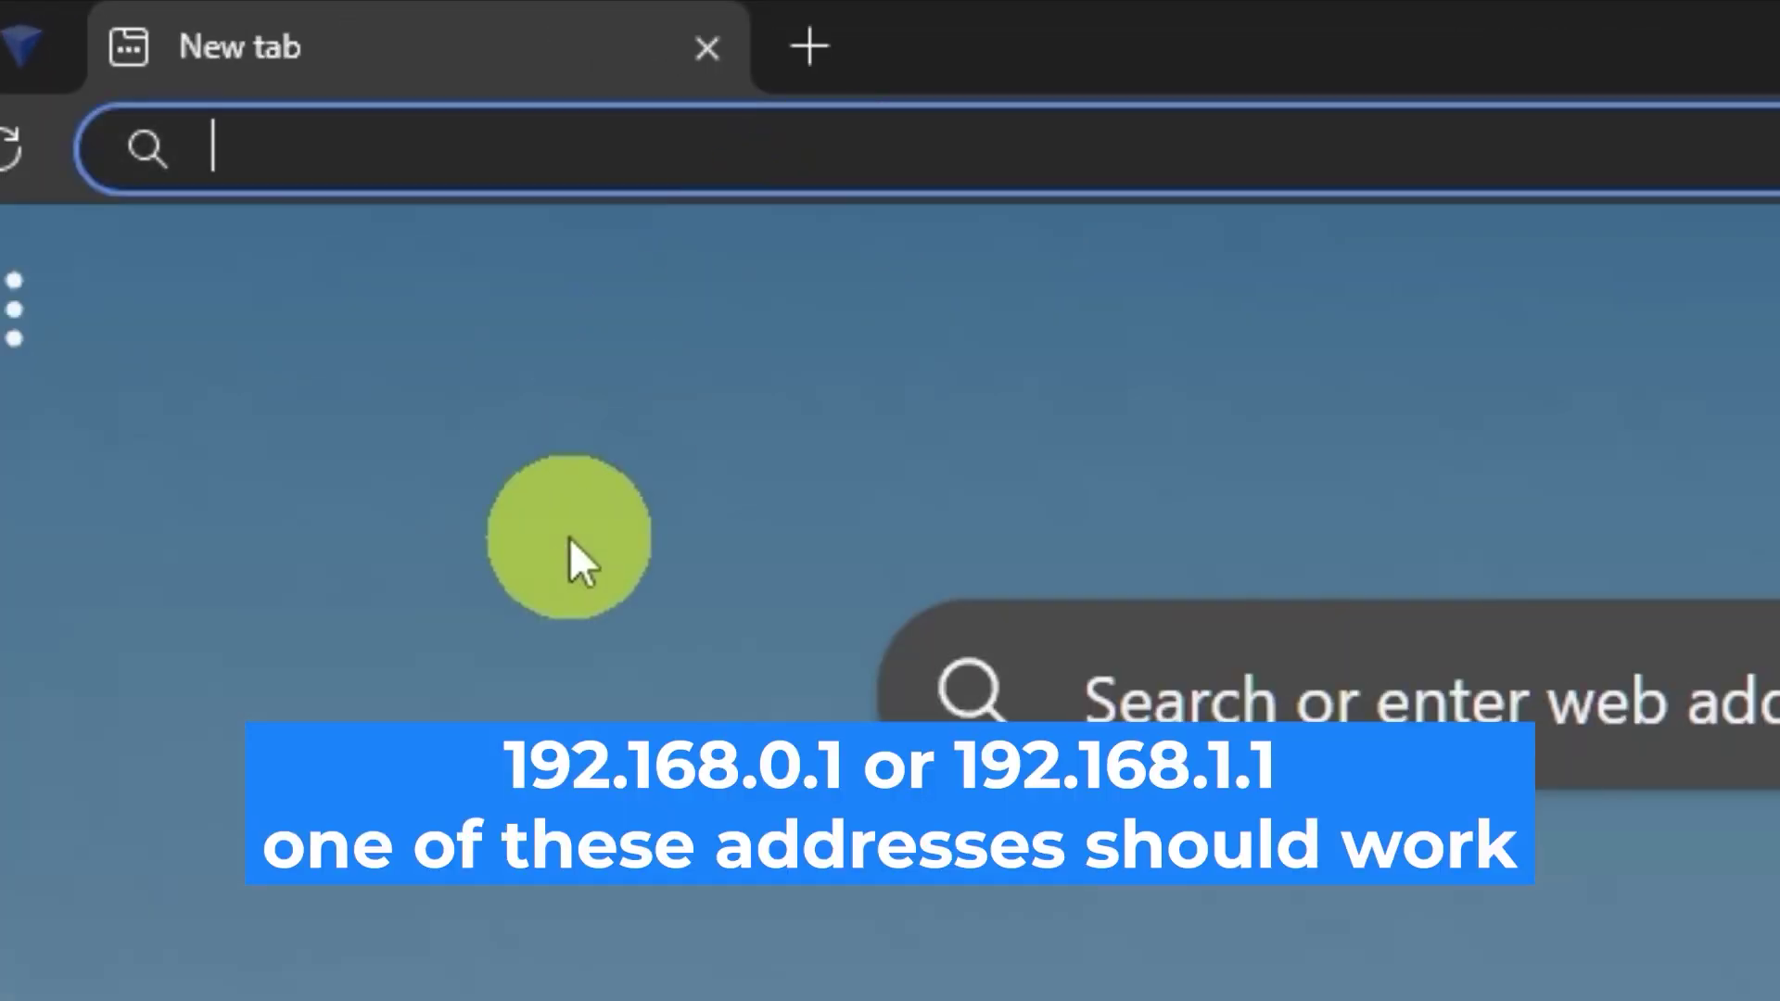
{"action": "type", "text": "19"}
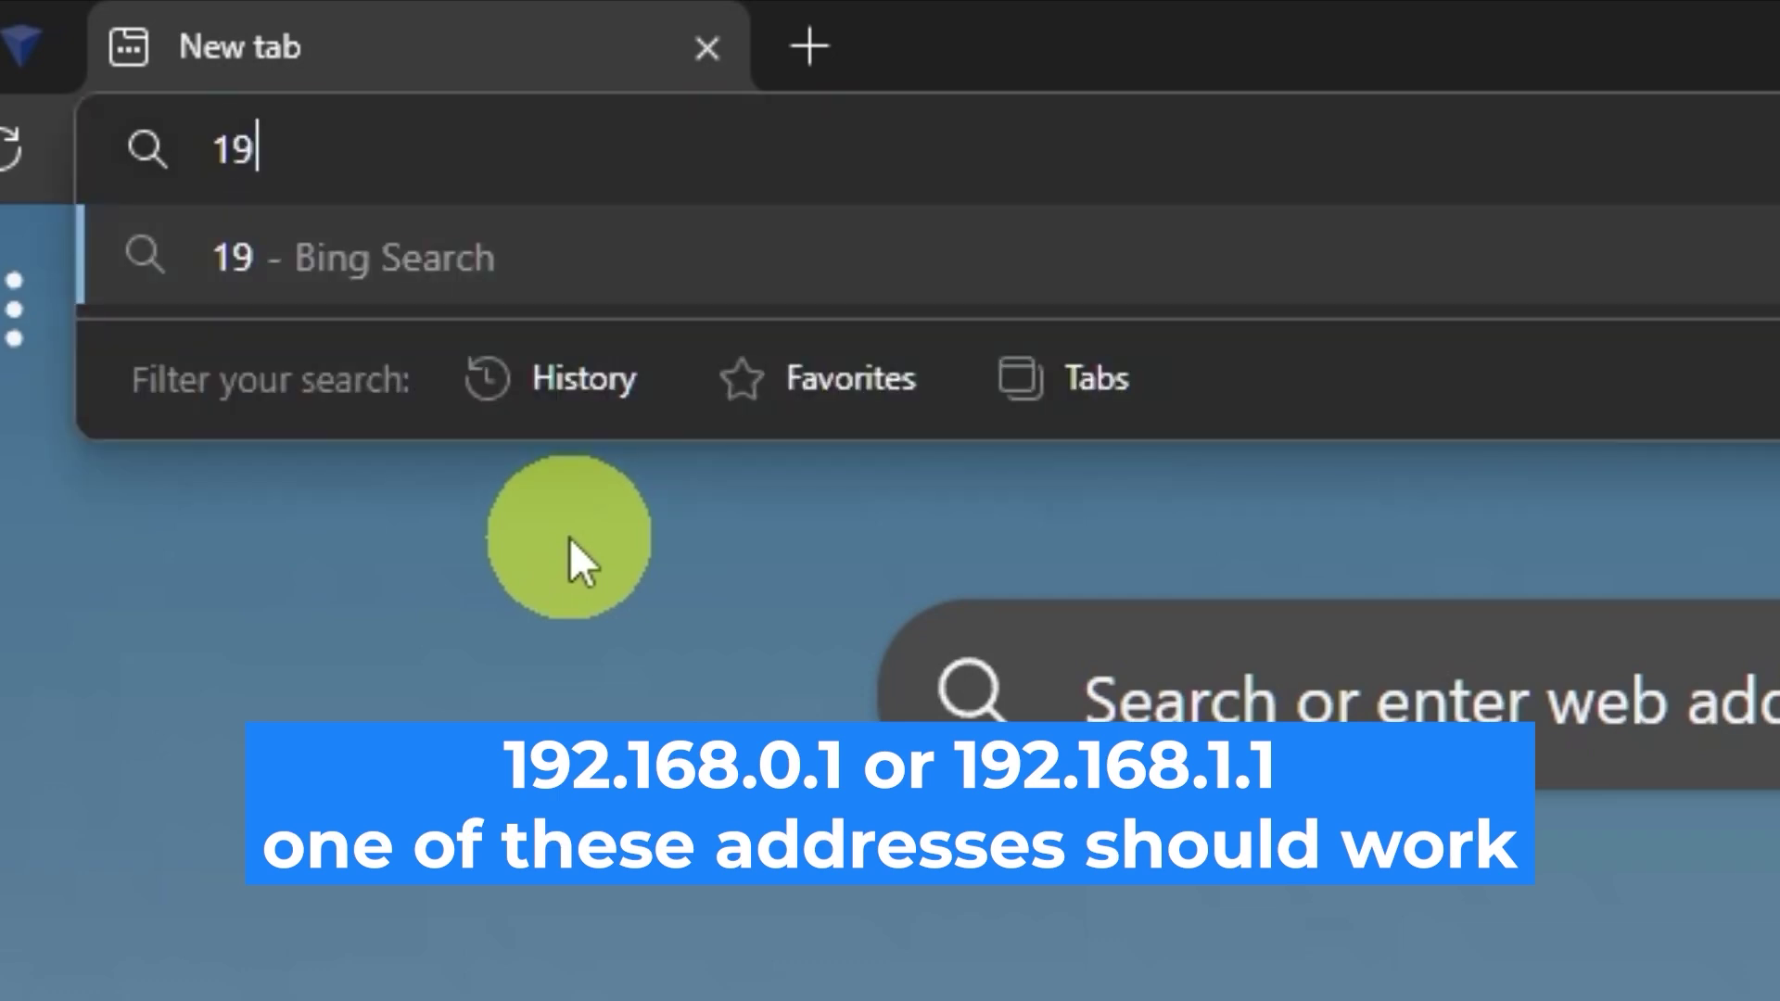
{"action": "type", "text": "2.168"}
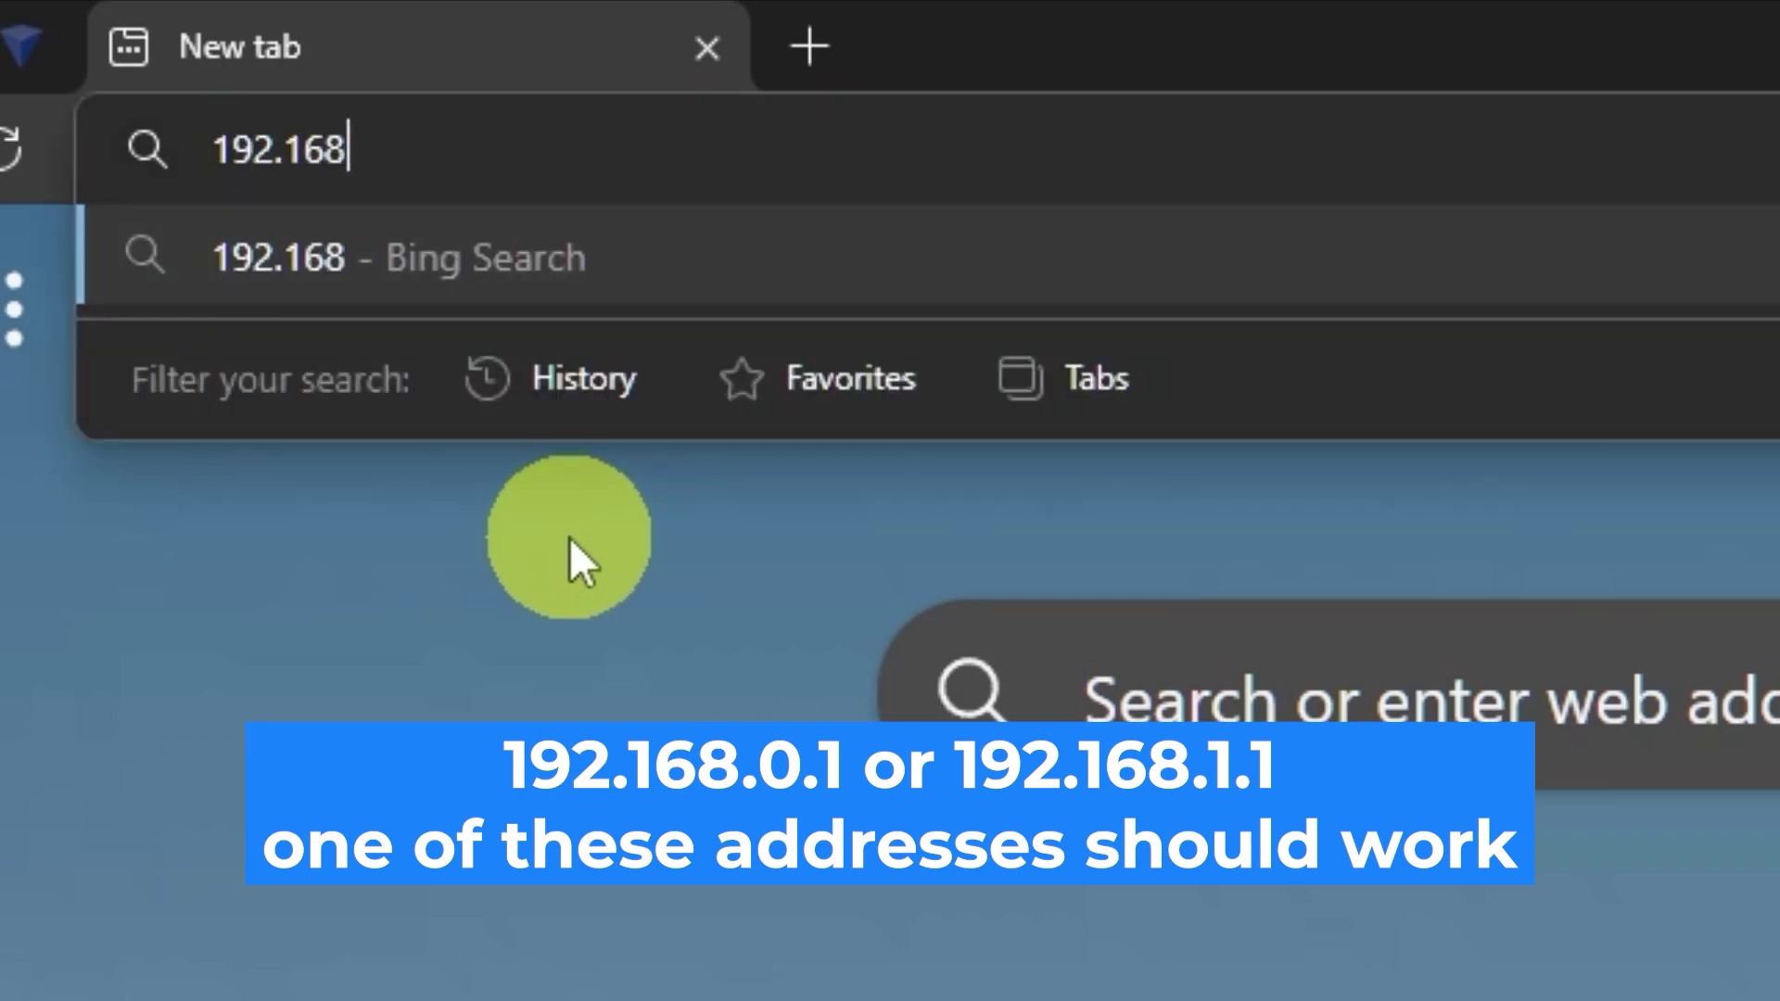
{"action": "type", "text": ".0.1"}
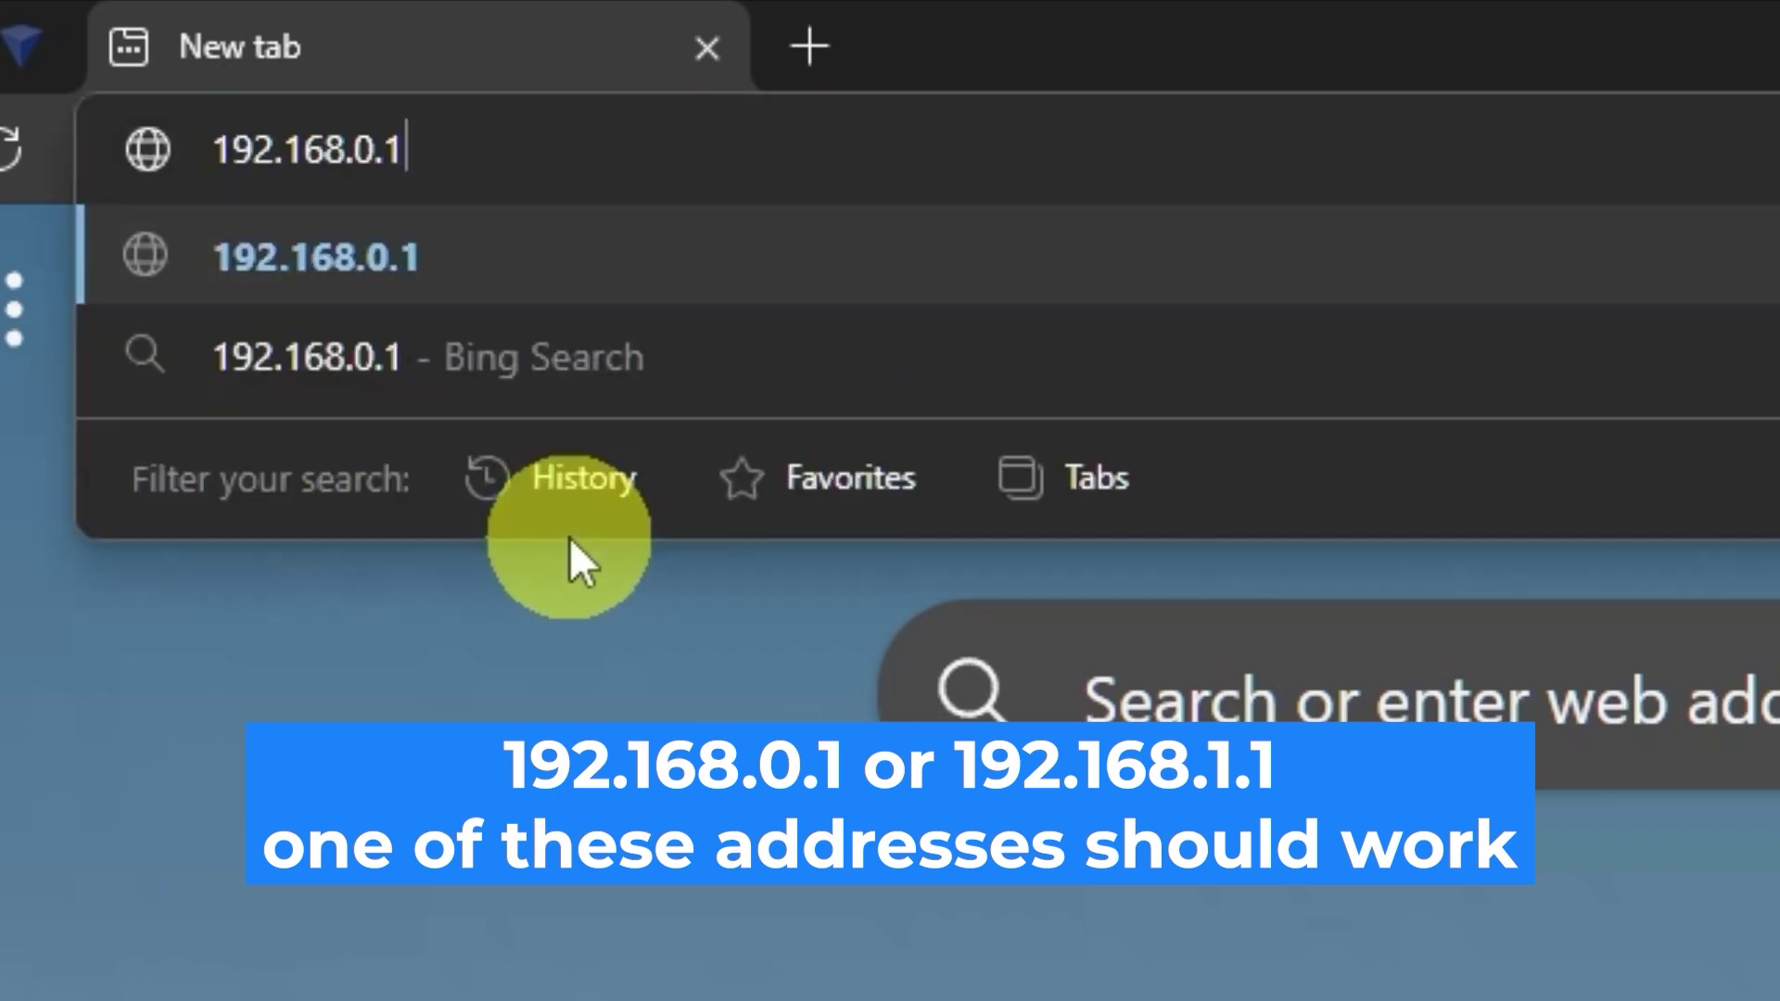
{"action": "key", "text": "Return"}
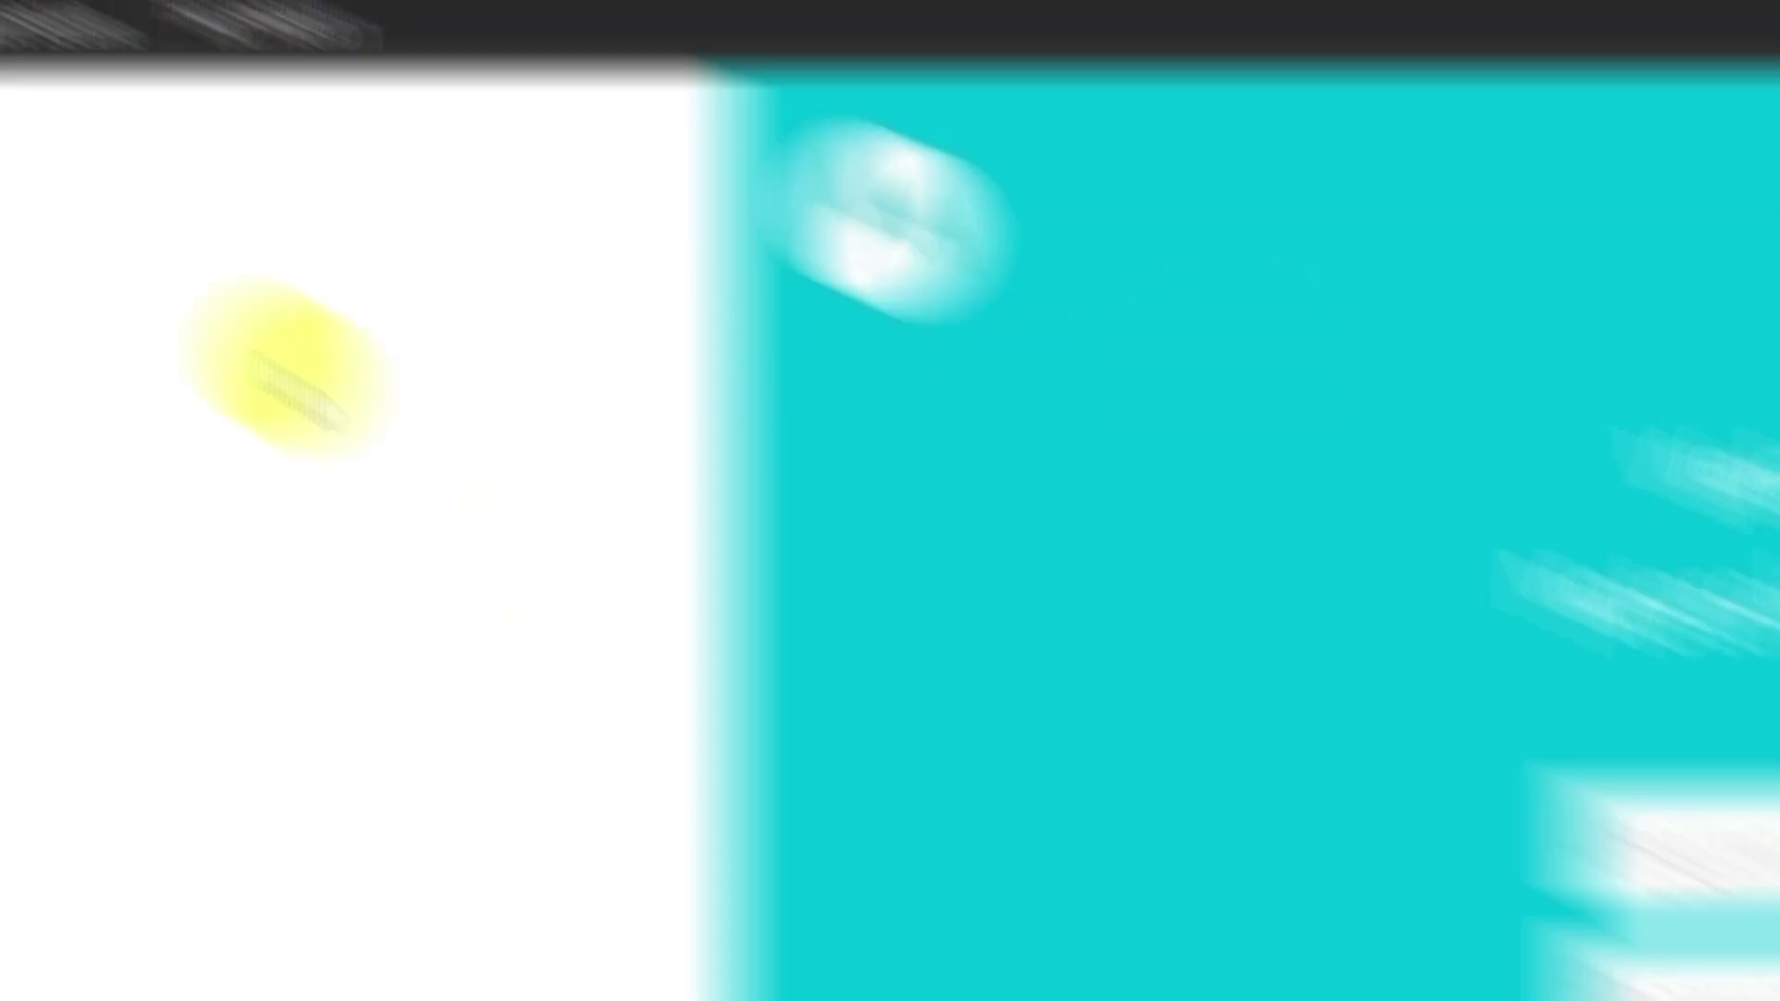
Step: Sign in with username admin and the label's password, revealing it to check
{"action": "left_click", "coordinate": [794, 318]}
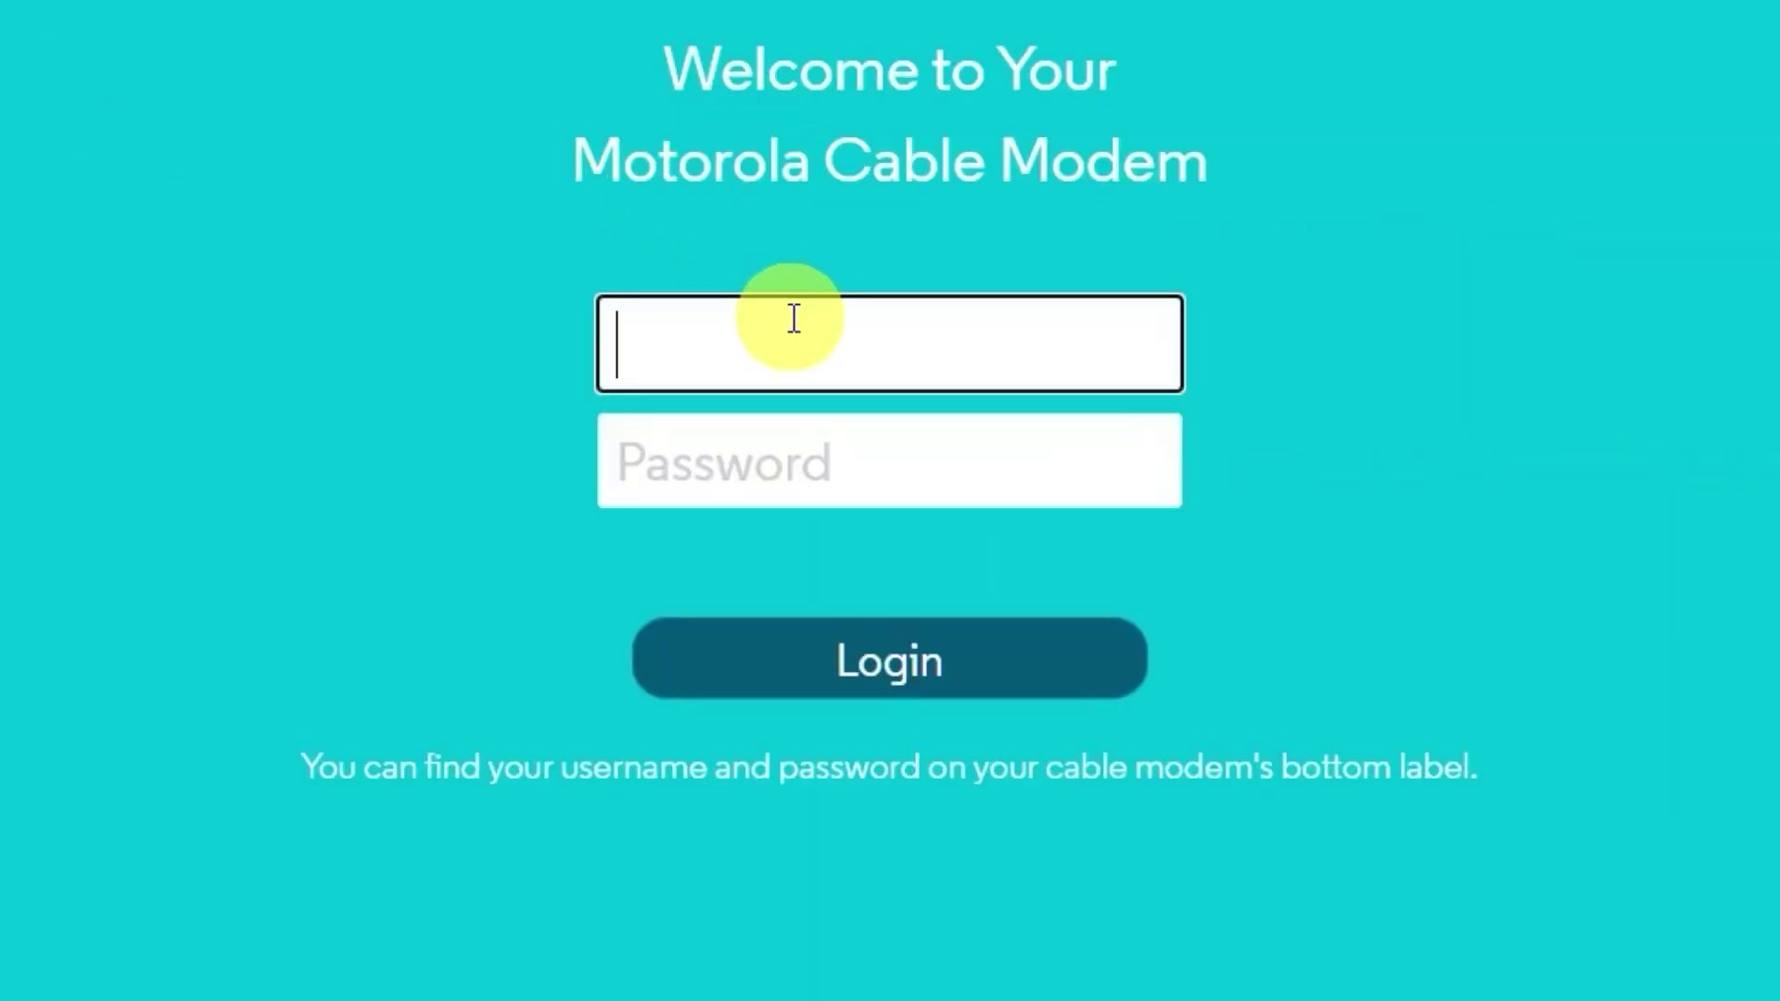
{"action": "type", "text": "a"}
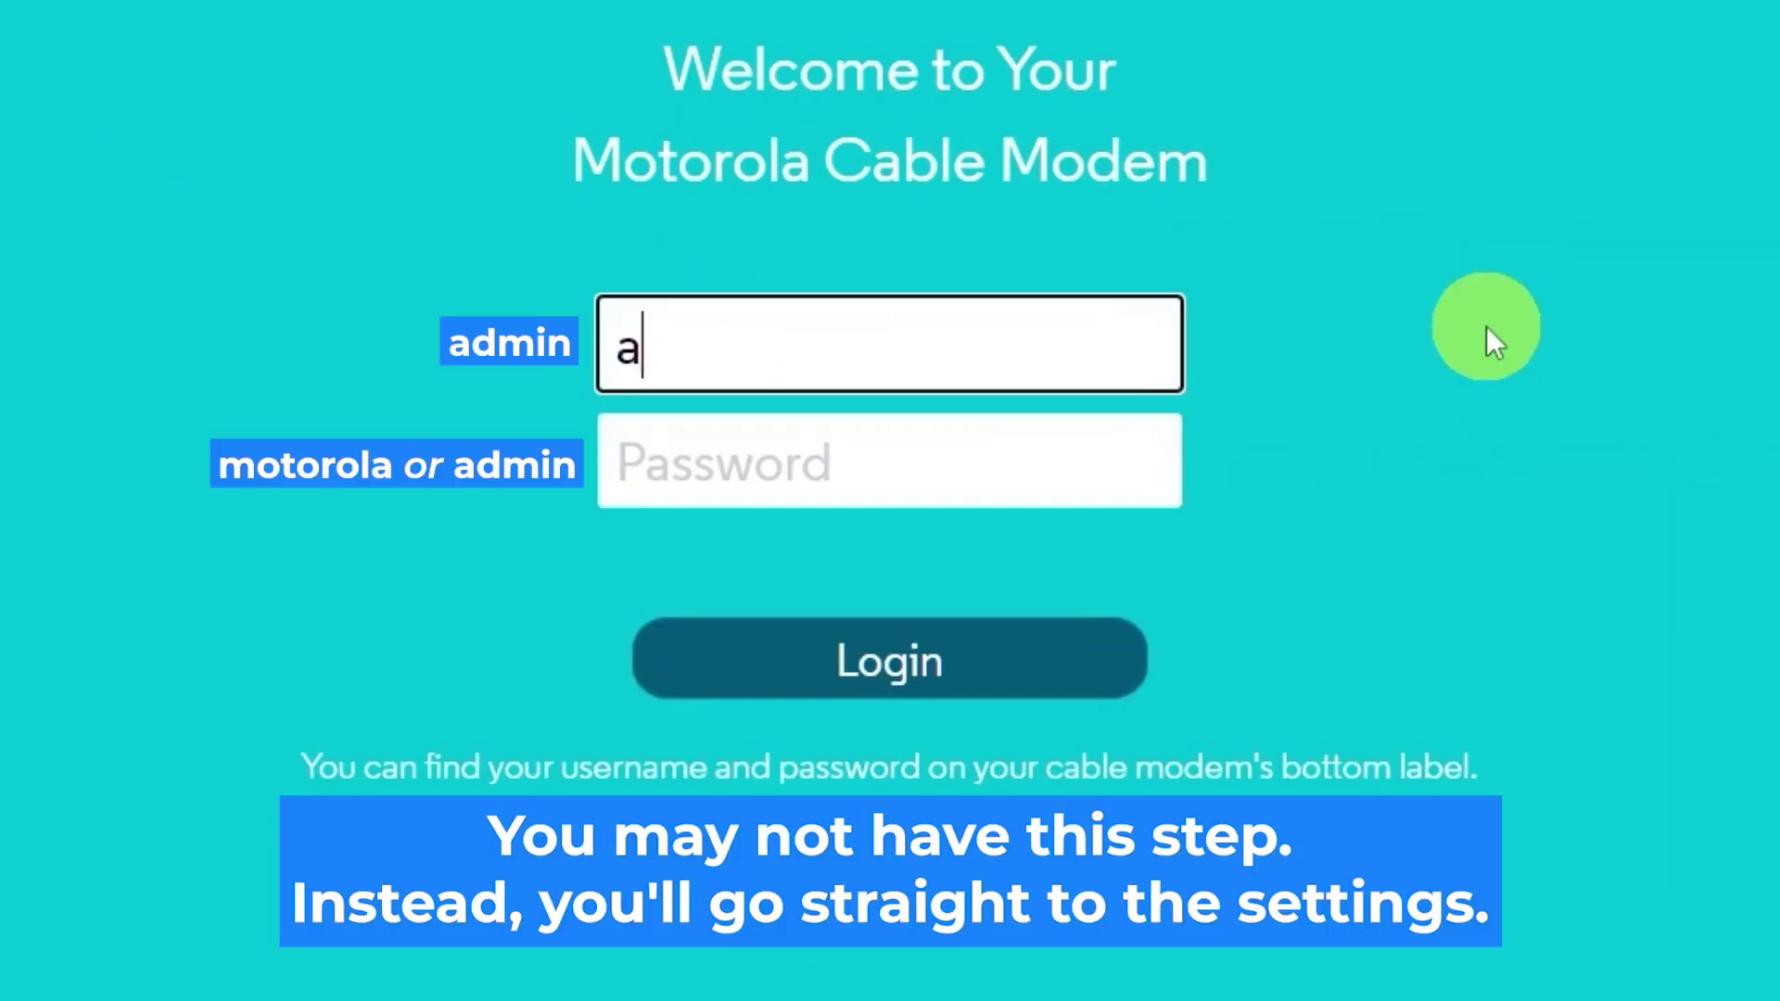
{"action": "type", "text": "dmin"}
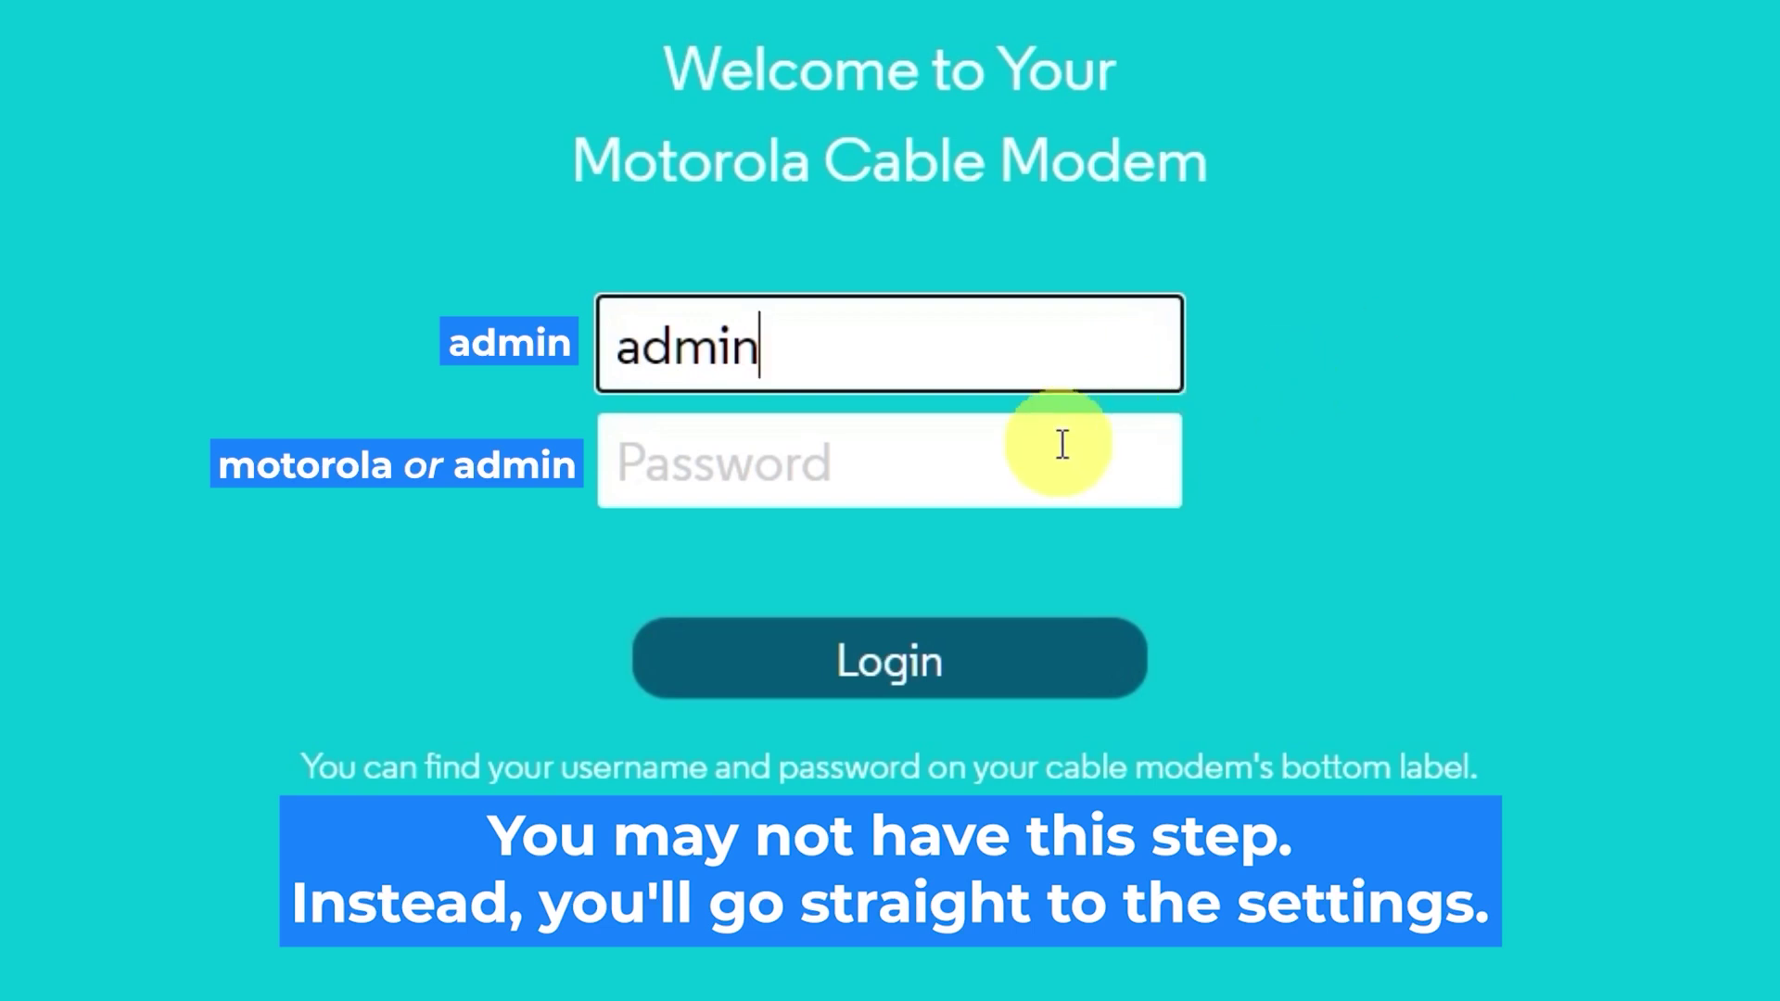
{"action": "left_click", "coordinate": [965, 460]}
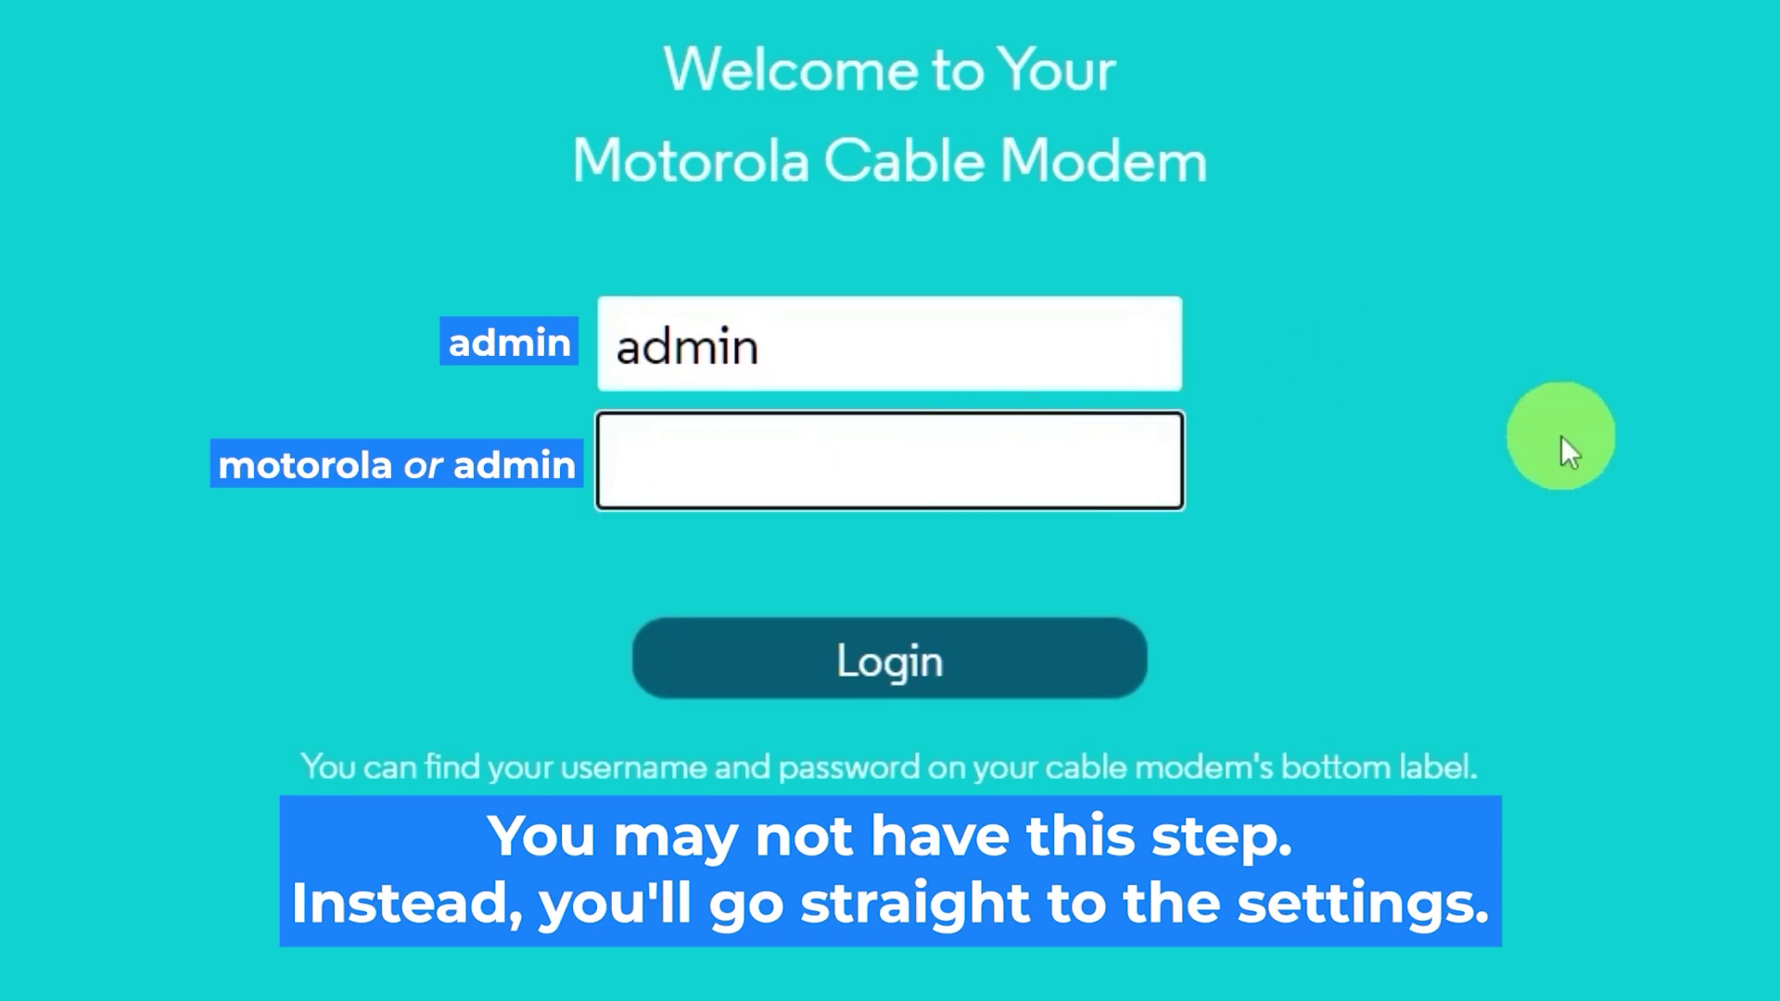
{"action": "type", "text": "motorola"}
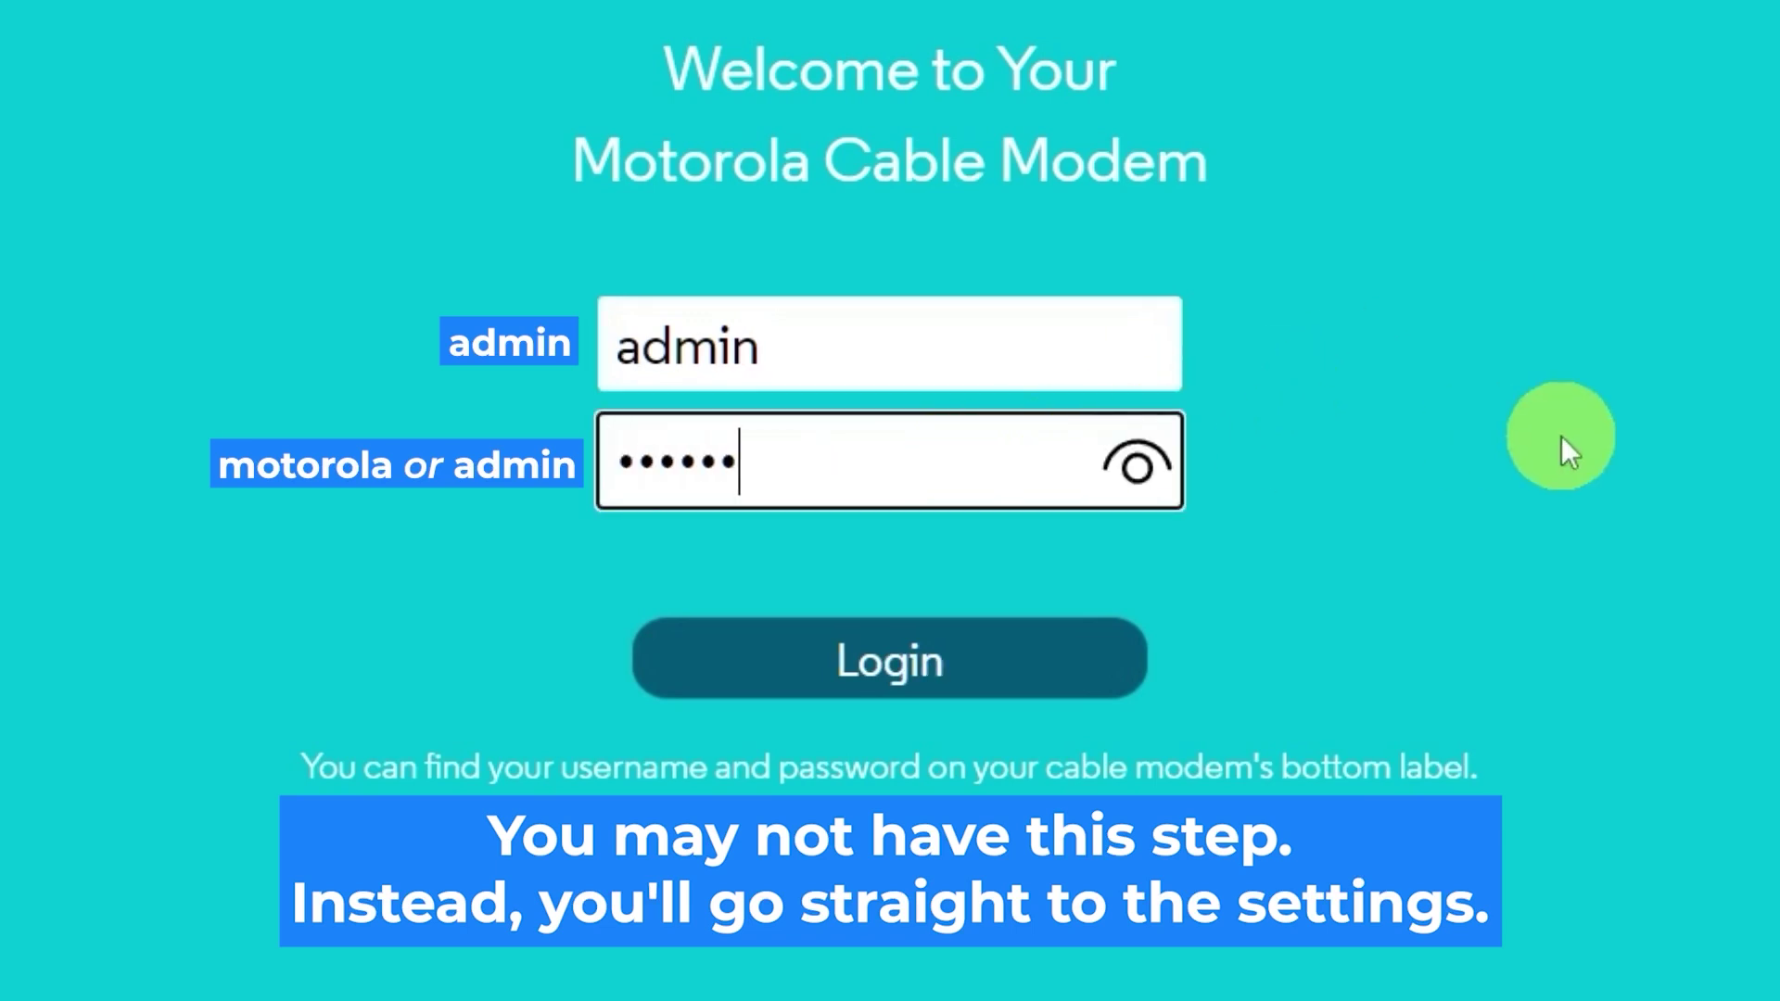
{"action": "left_click", "coordinate": [1133, 460]}
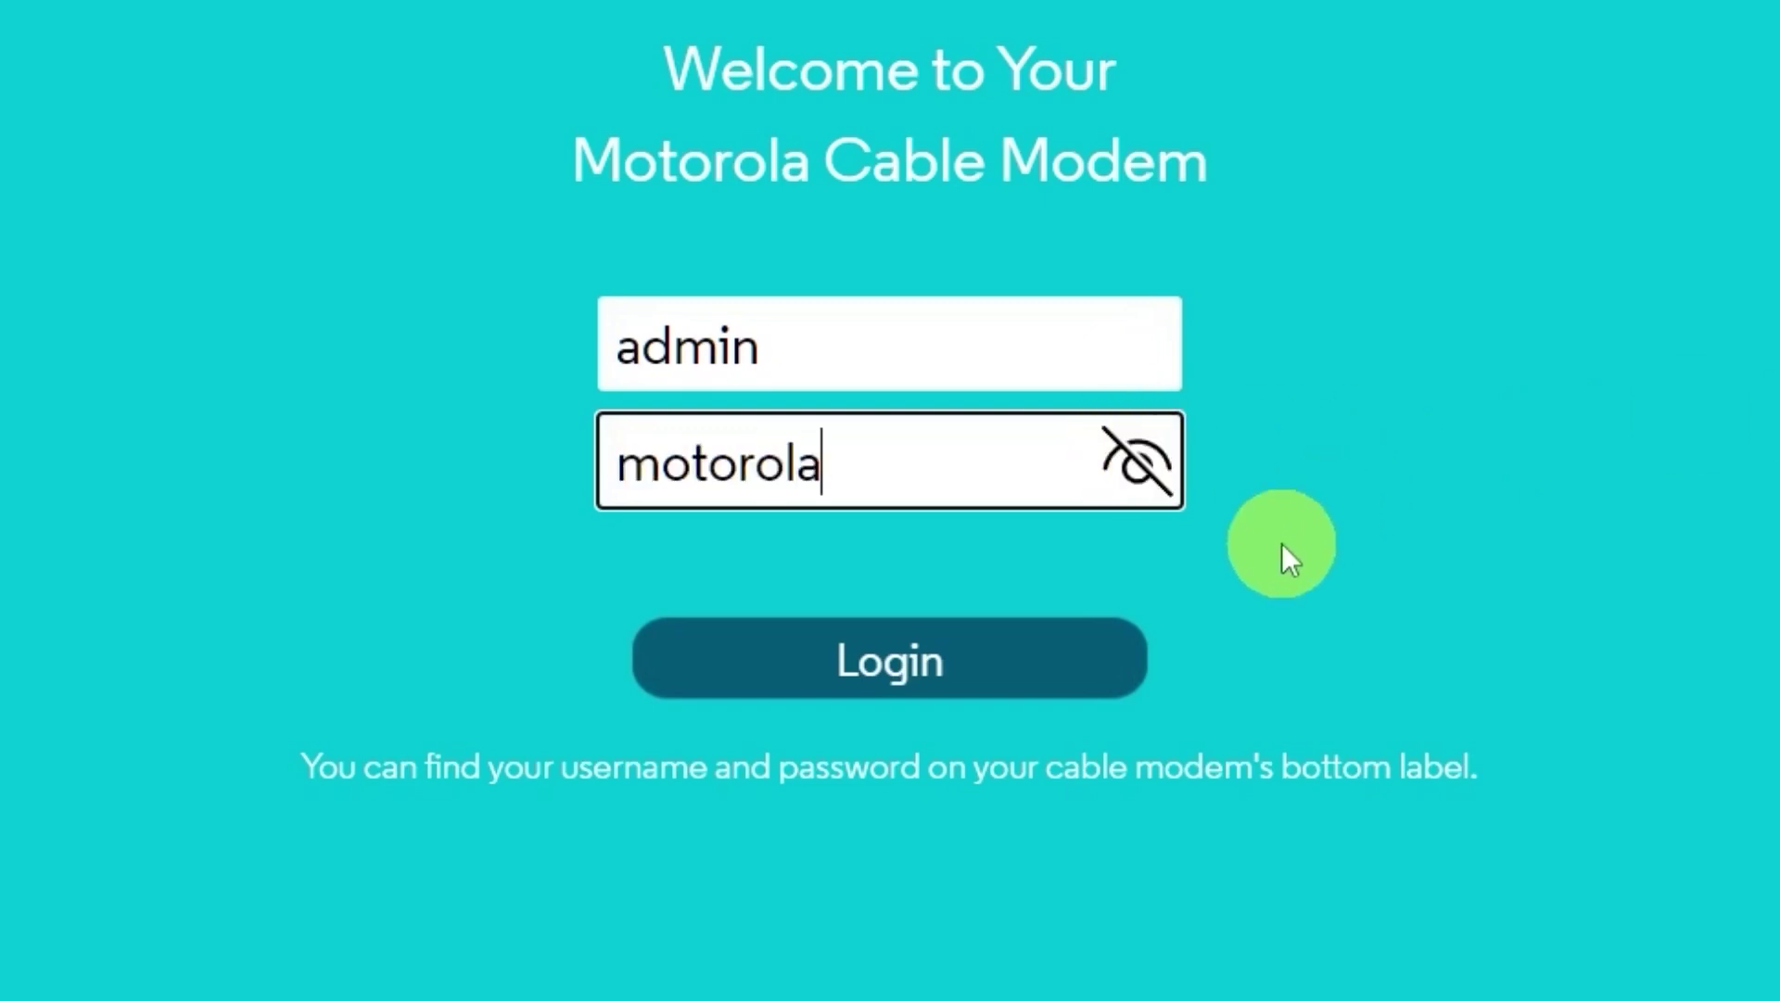
{"action": "left_click", "coordinate": [1049, 649]}
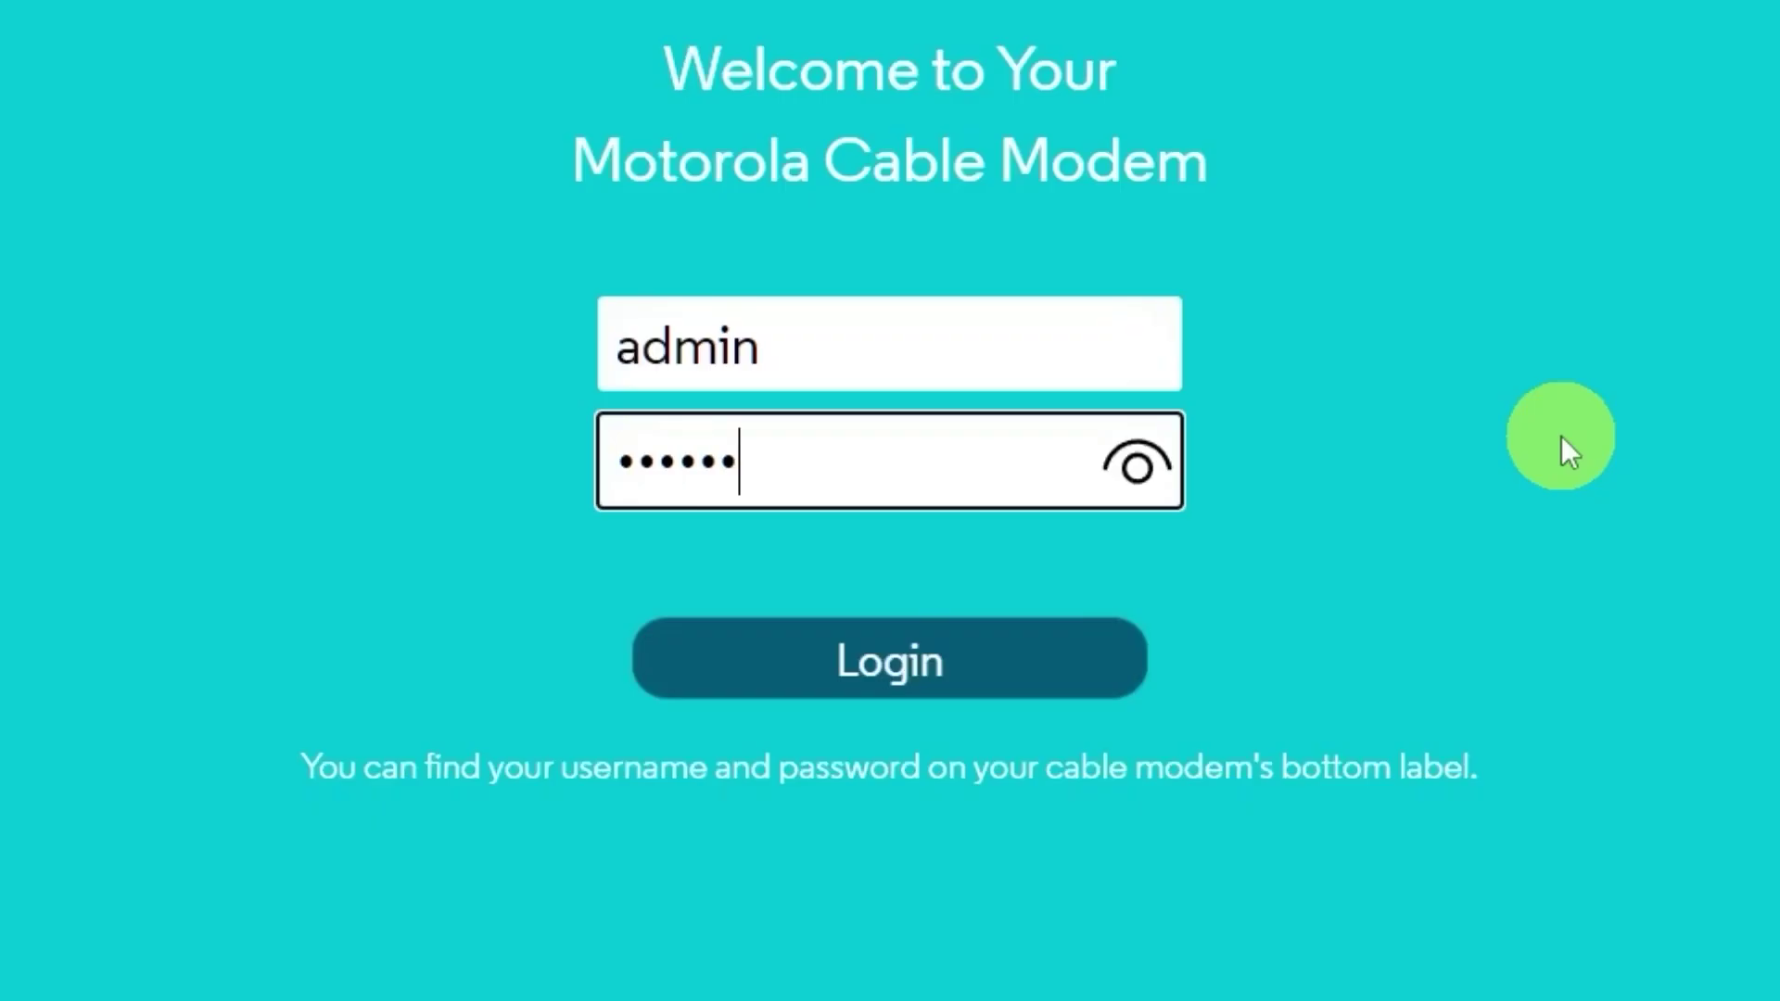
Step: Retry the login as admin with the label's password to reach Basic Status and Settings
{"action": "type", "text": "la"}
{"action": "left_click", "coordinate": [1311, 648]}
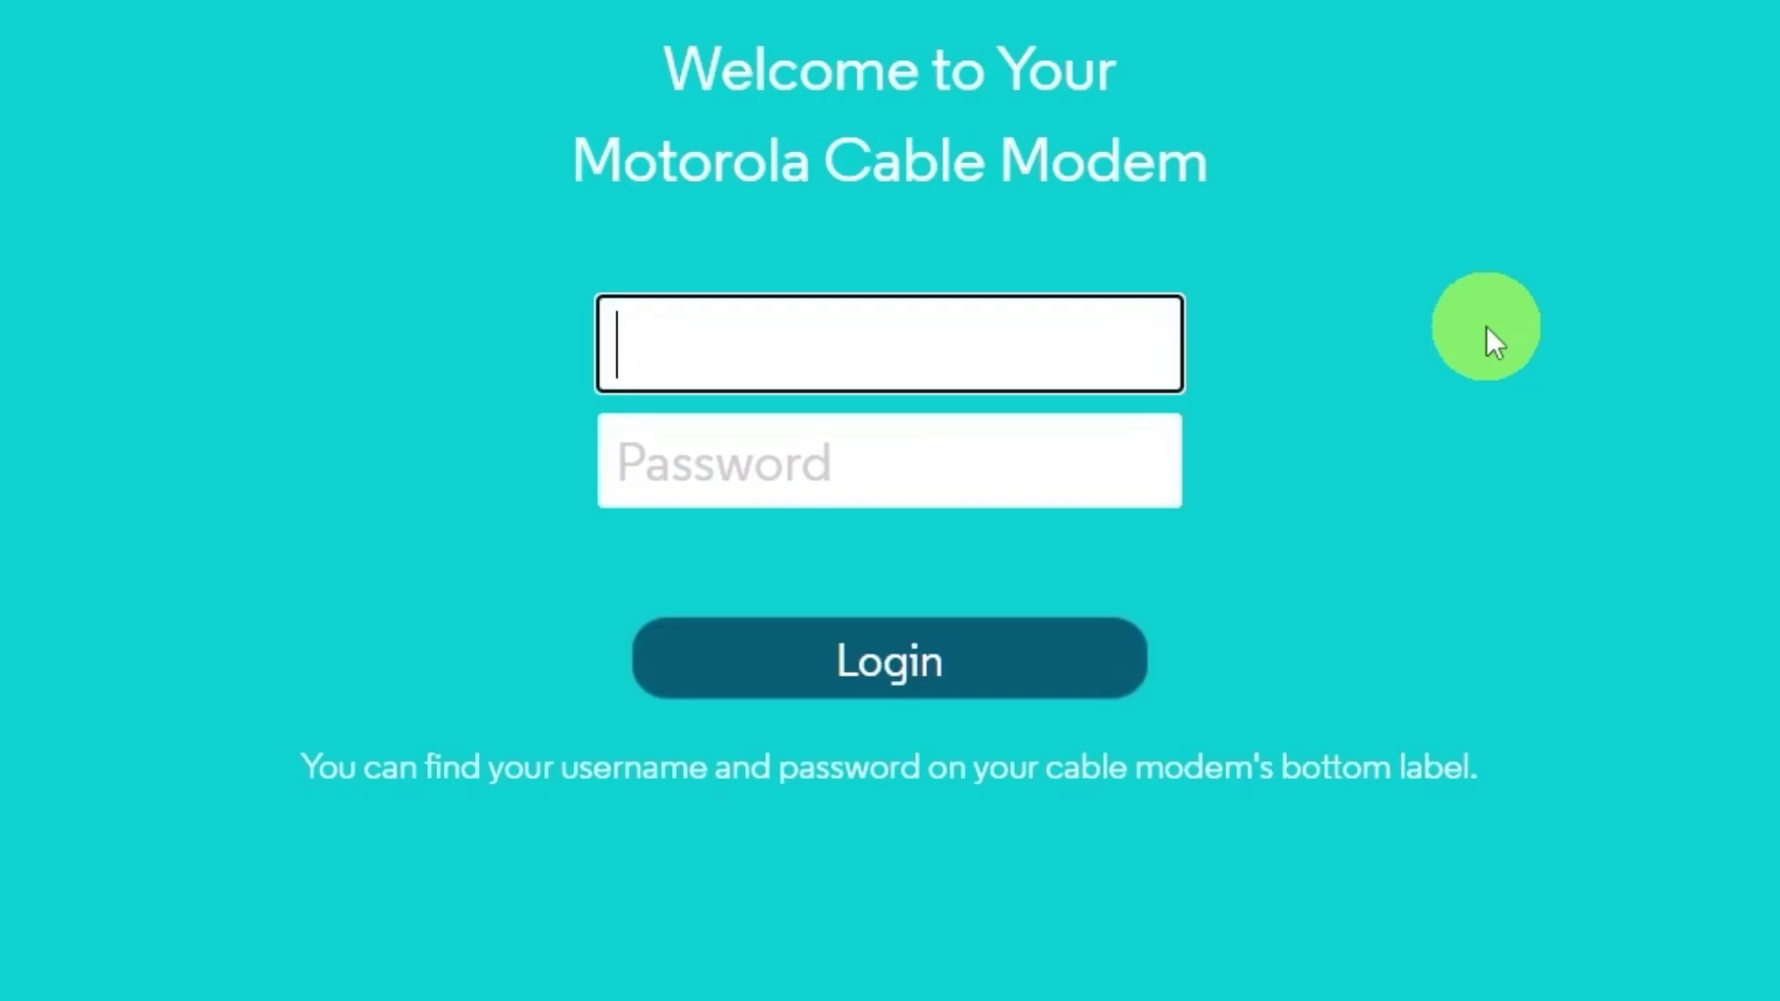
{"action": "type", "text": "admin"}
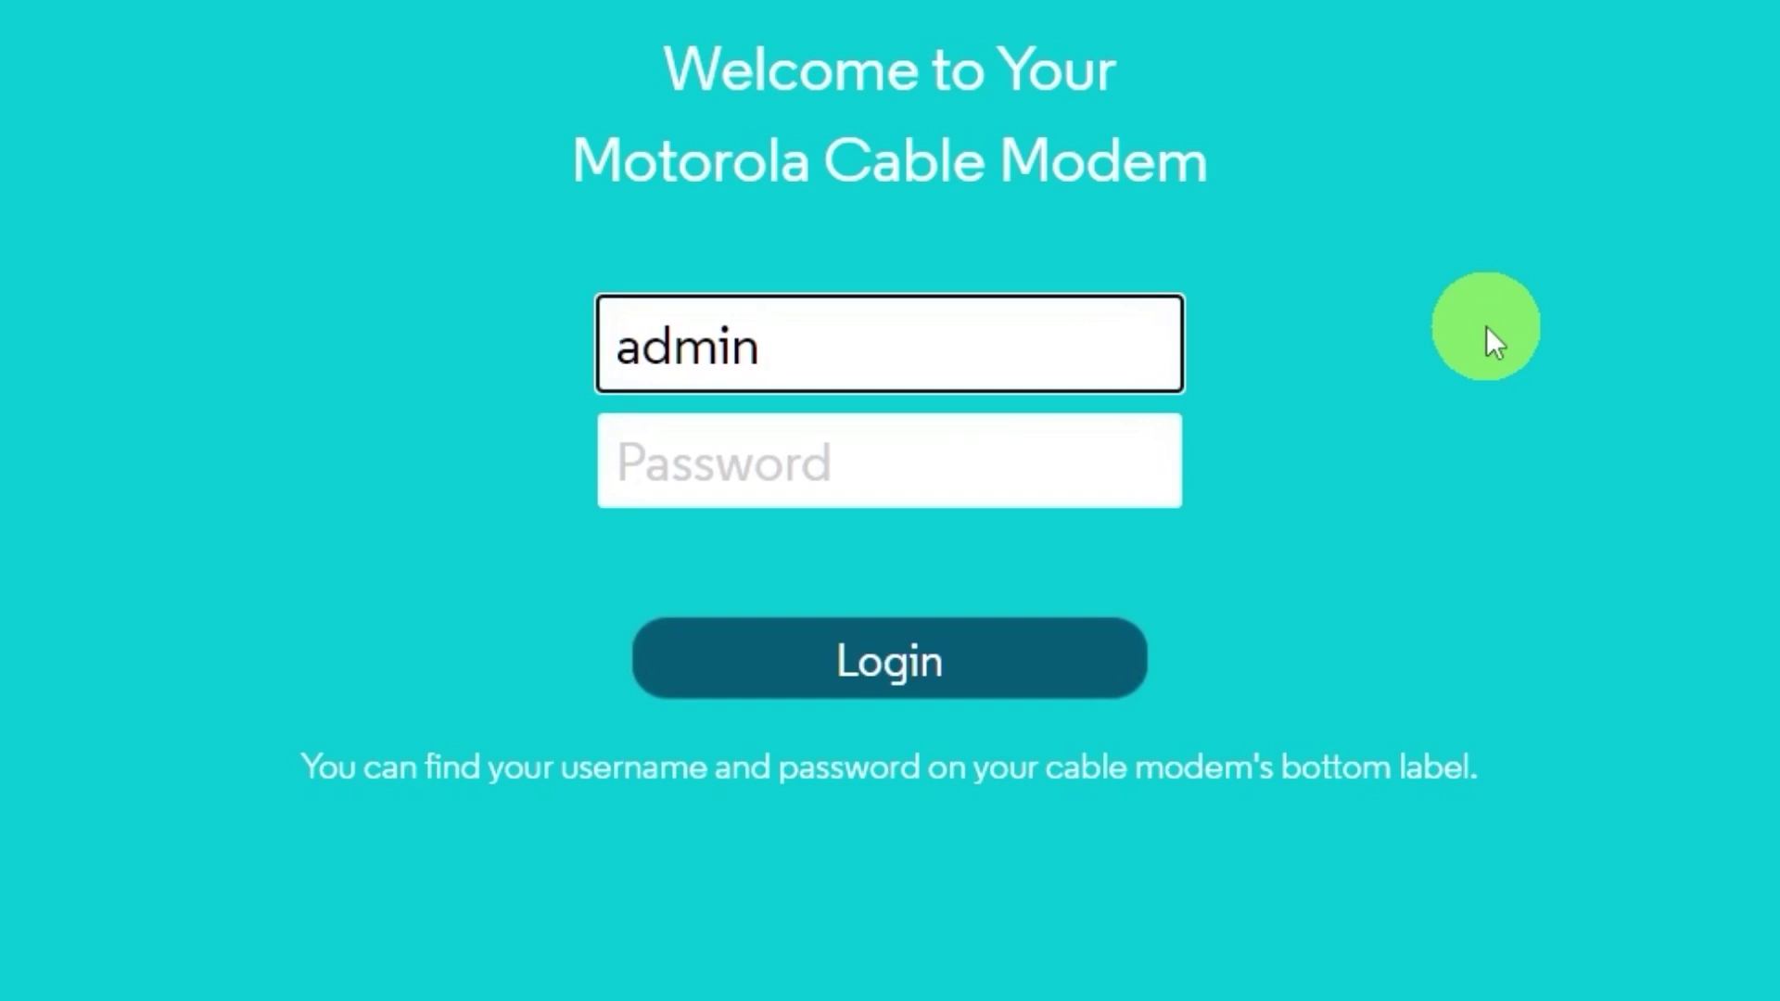
{"action": "left_click", "coordinate": [965, 460]}
{"action": "type", "text": "motorola"}
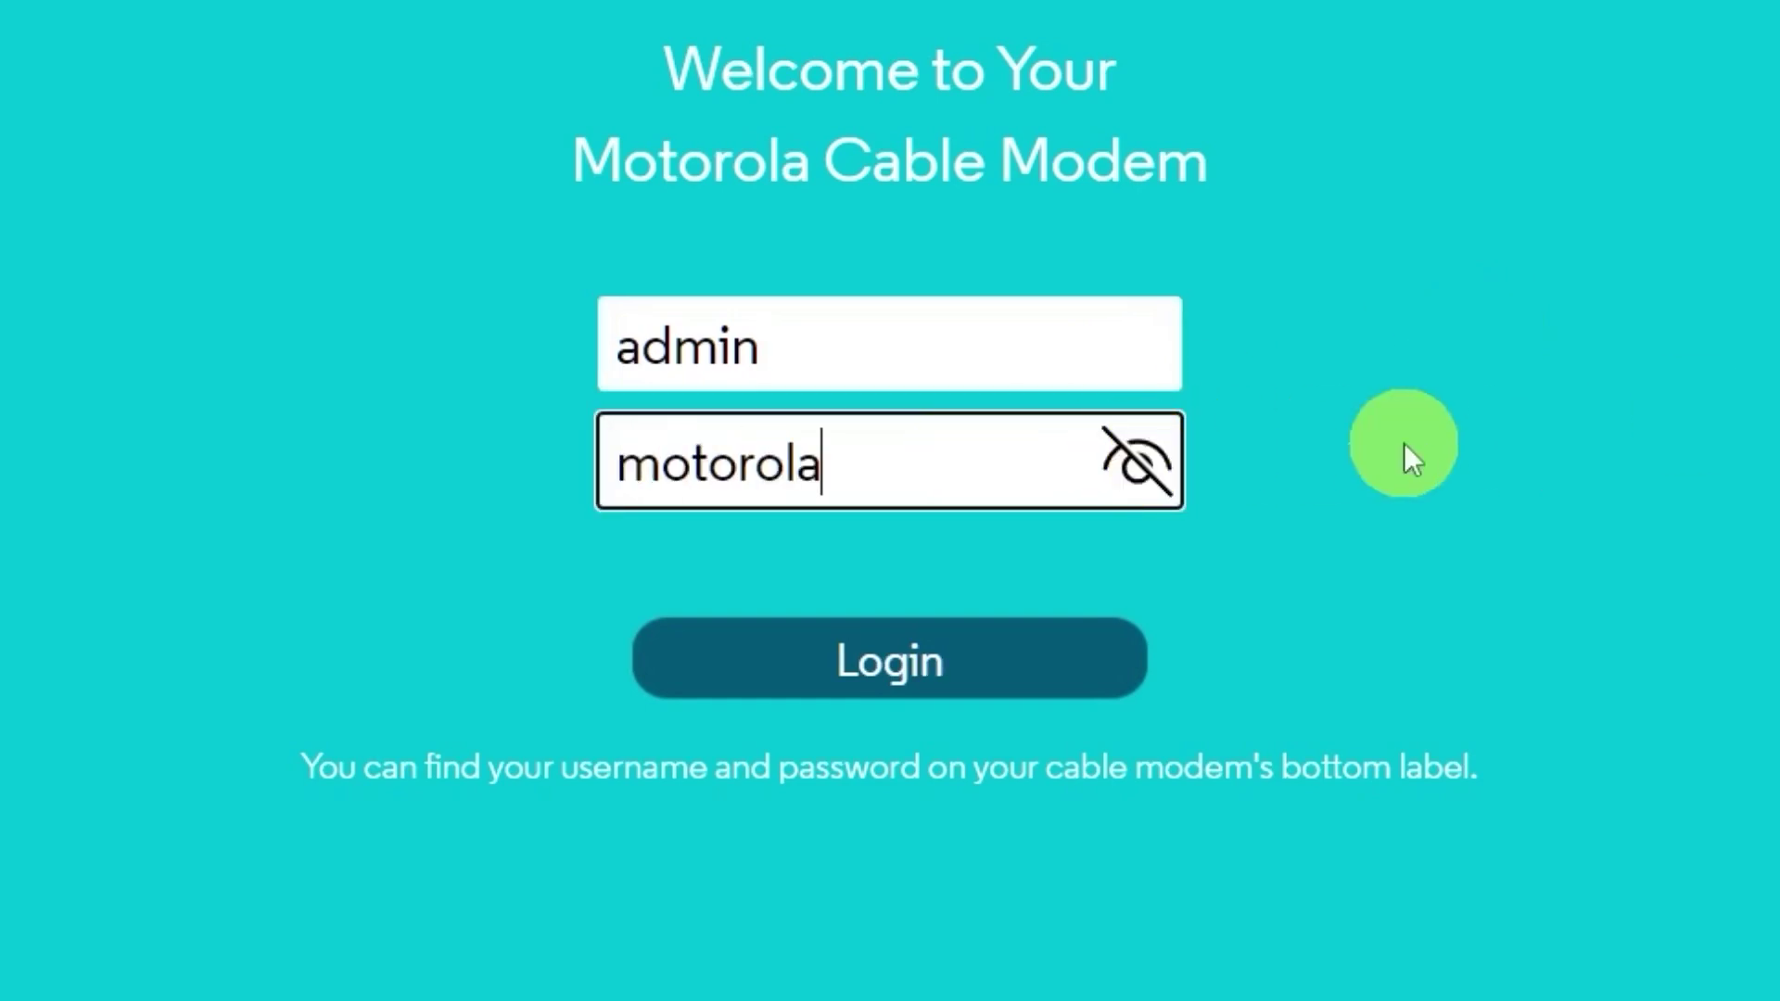
{"action": "left_click", "coordinate": [1301, 645]}
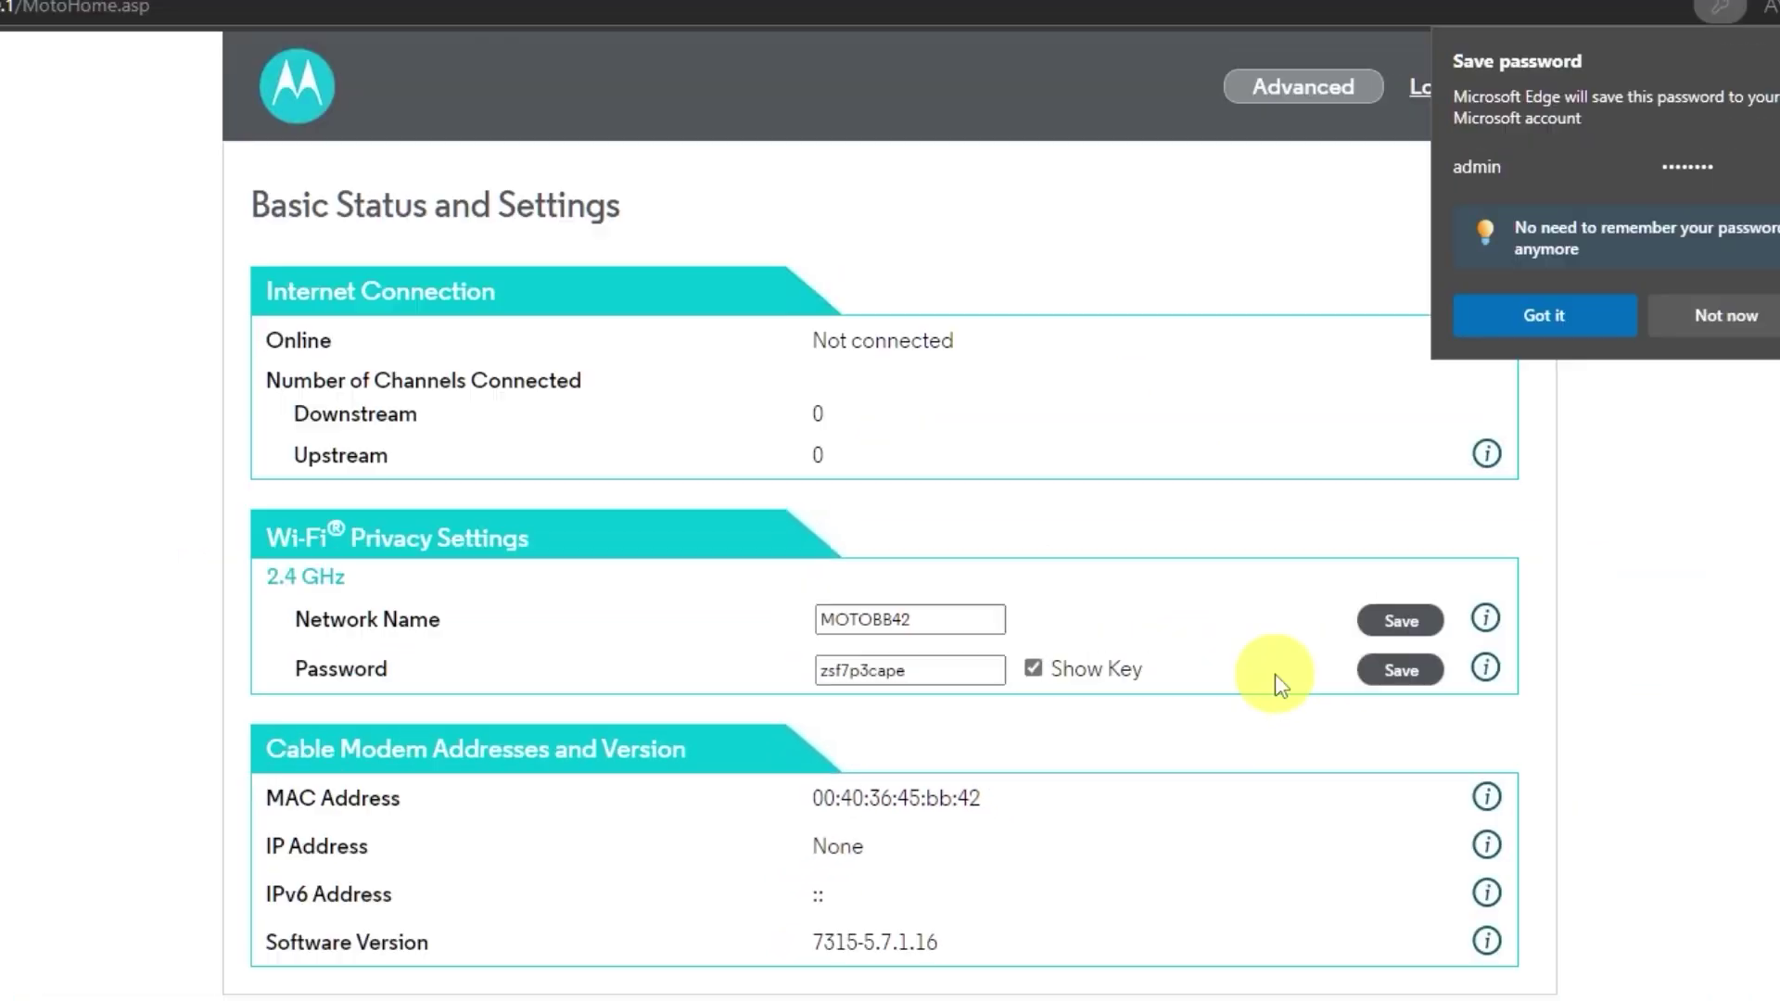
Step: Dismiss Edge's save-login prompt and paste a new Wi-Fi password over the current one
{"action": "left_click", "coordinate": [1728, 318]}
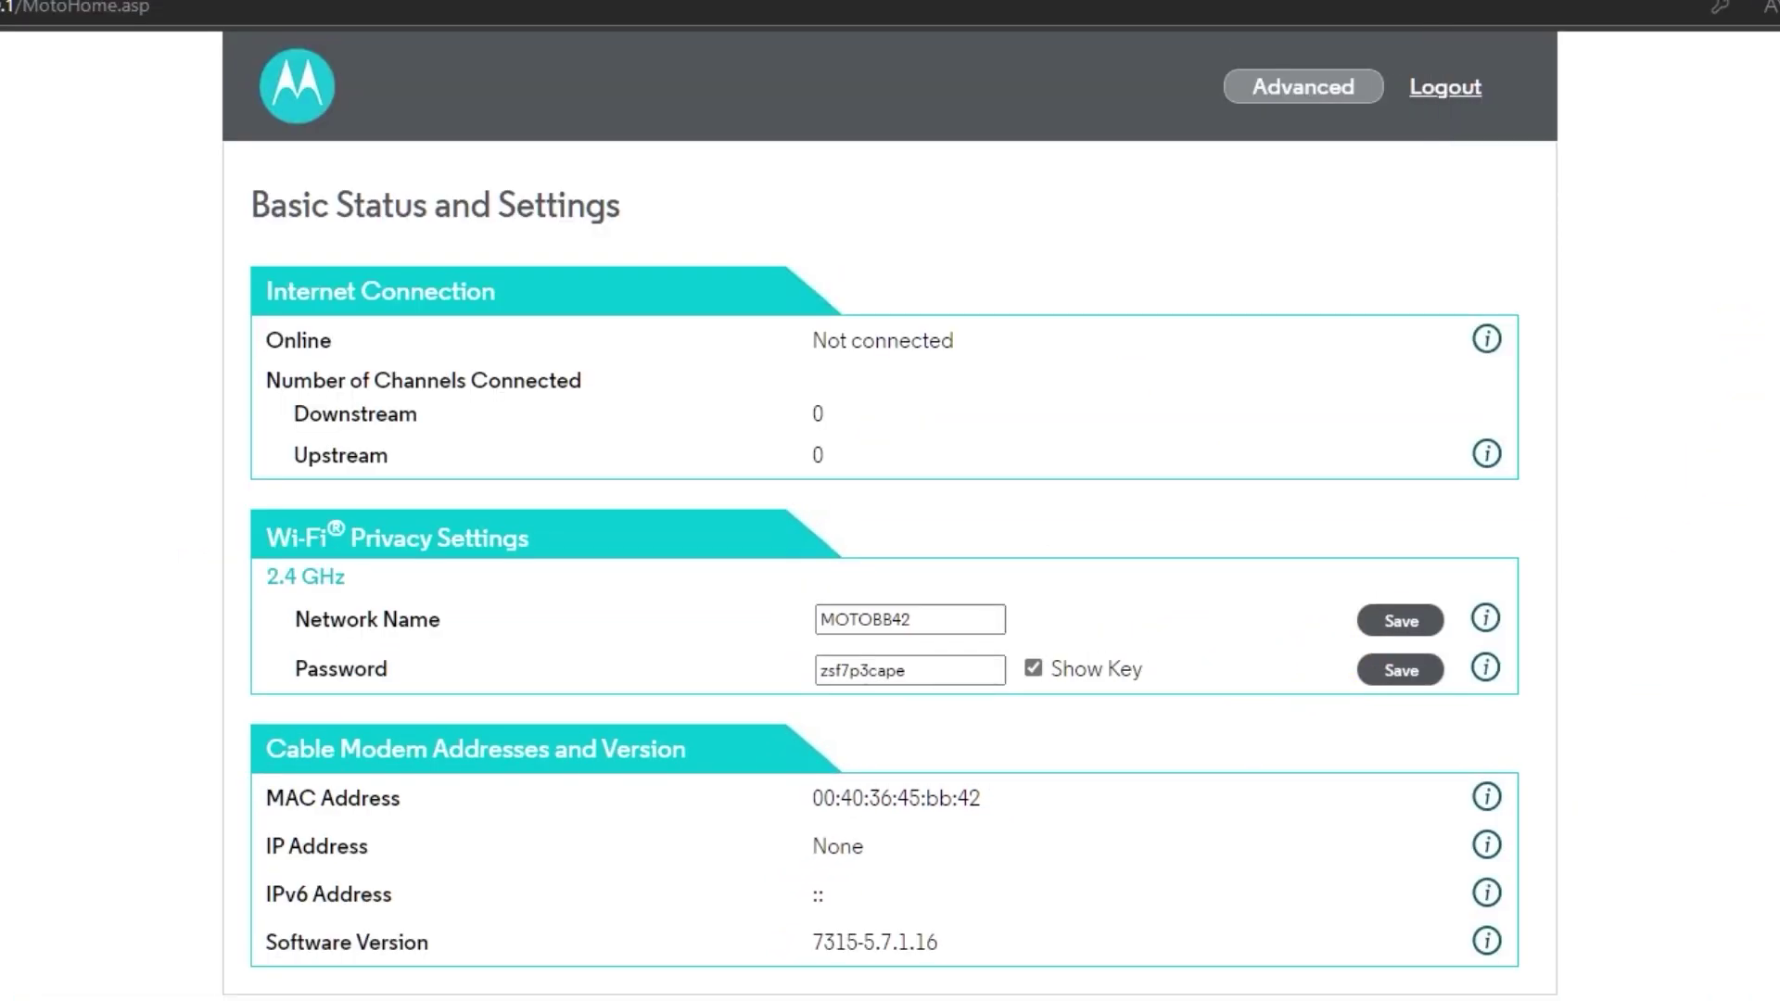
{"action": "key", "text": "ctrl+a"}
{"action": "key", "text": "ctrl+v"}
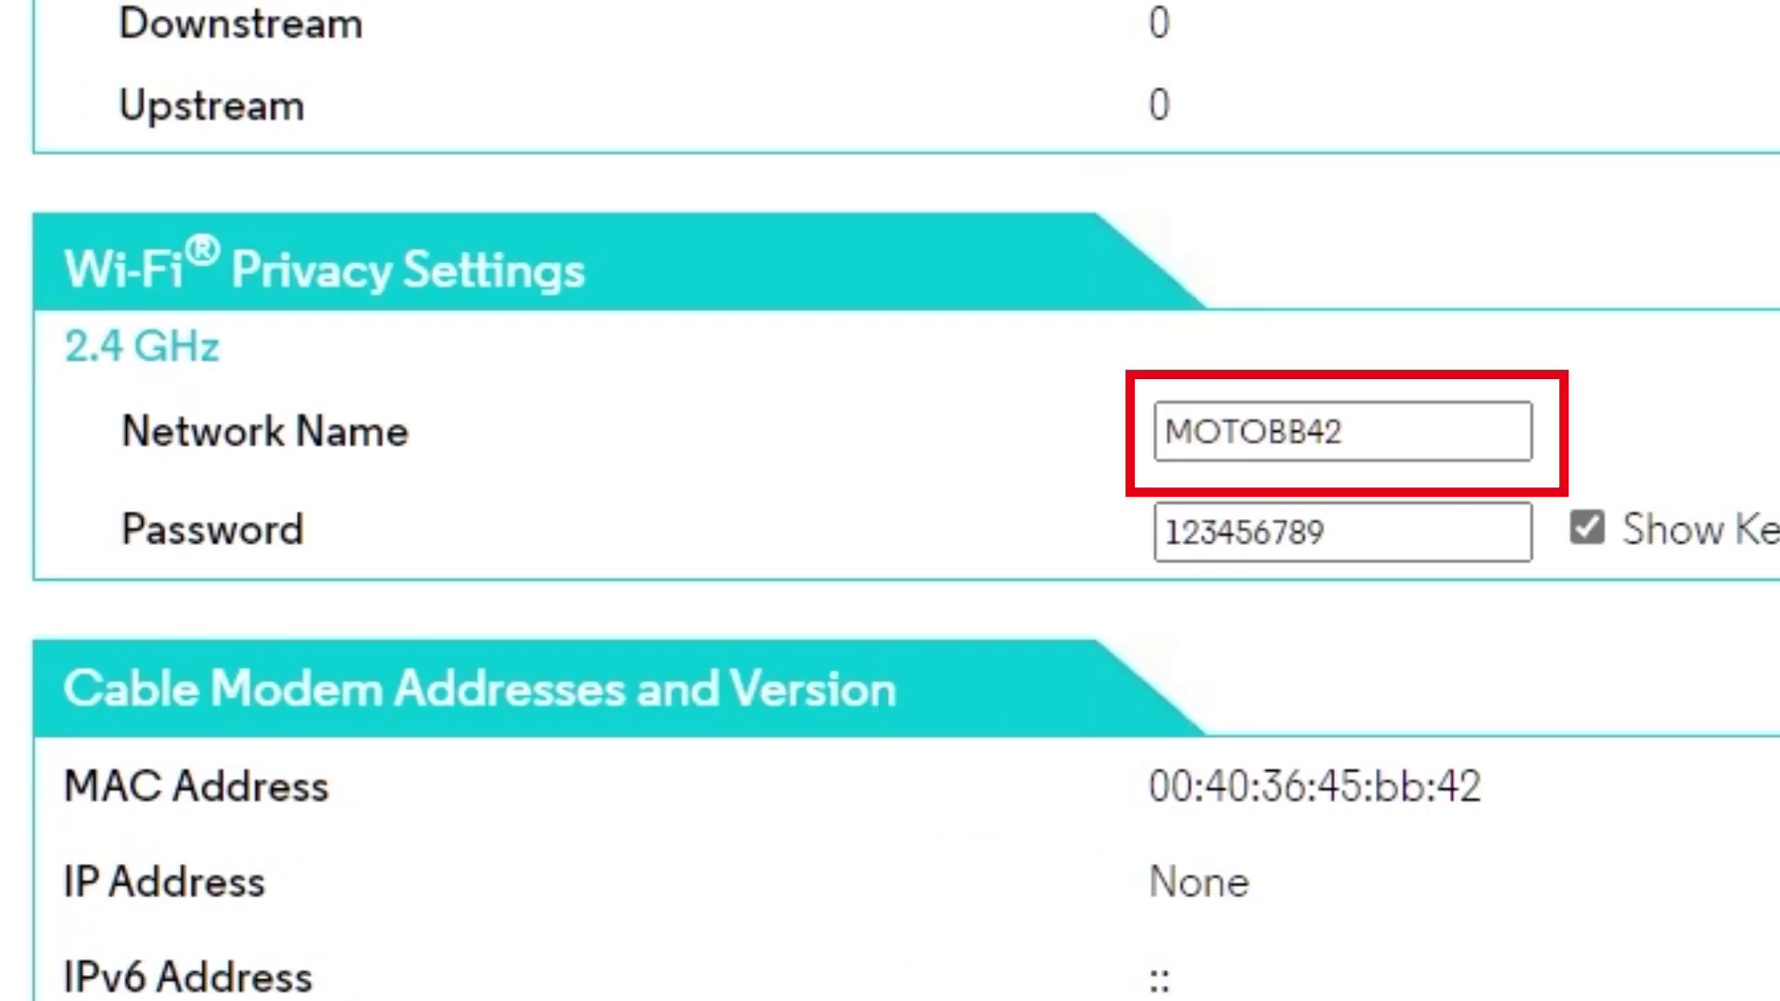
Step: Rename the 2.4 GHz network from MOTOBB42 to motorola and save it
{"action": "left_click", "coordinate": [1399, 422]}
{"action": "key", "text": "ctrl+a"}
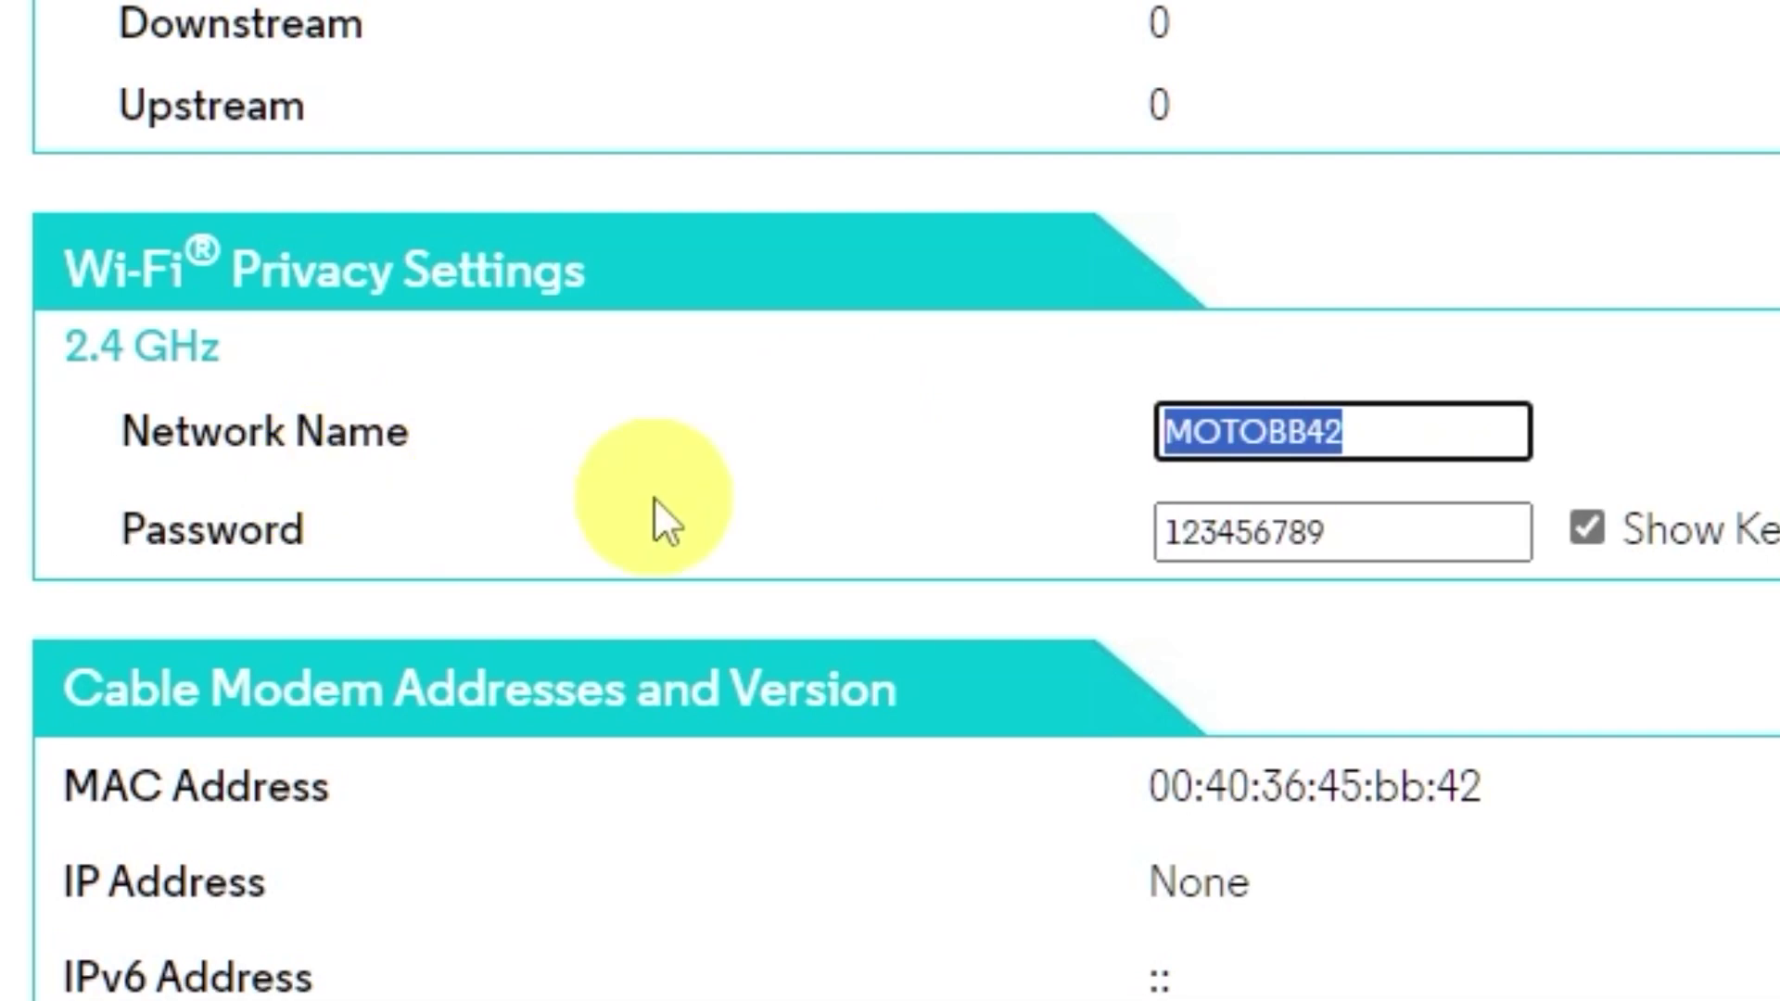
{"action": "type", "text": "motorola"}
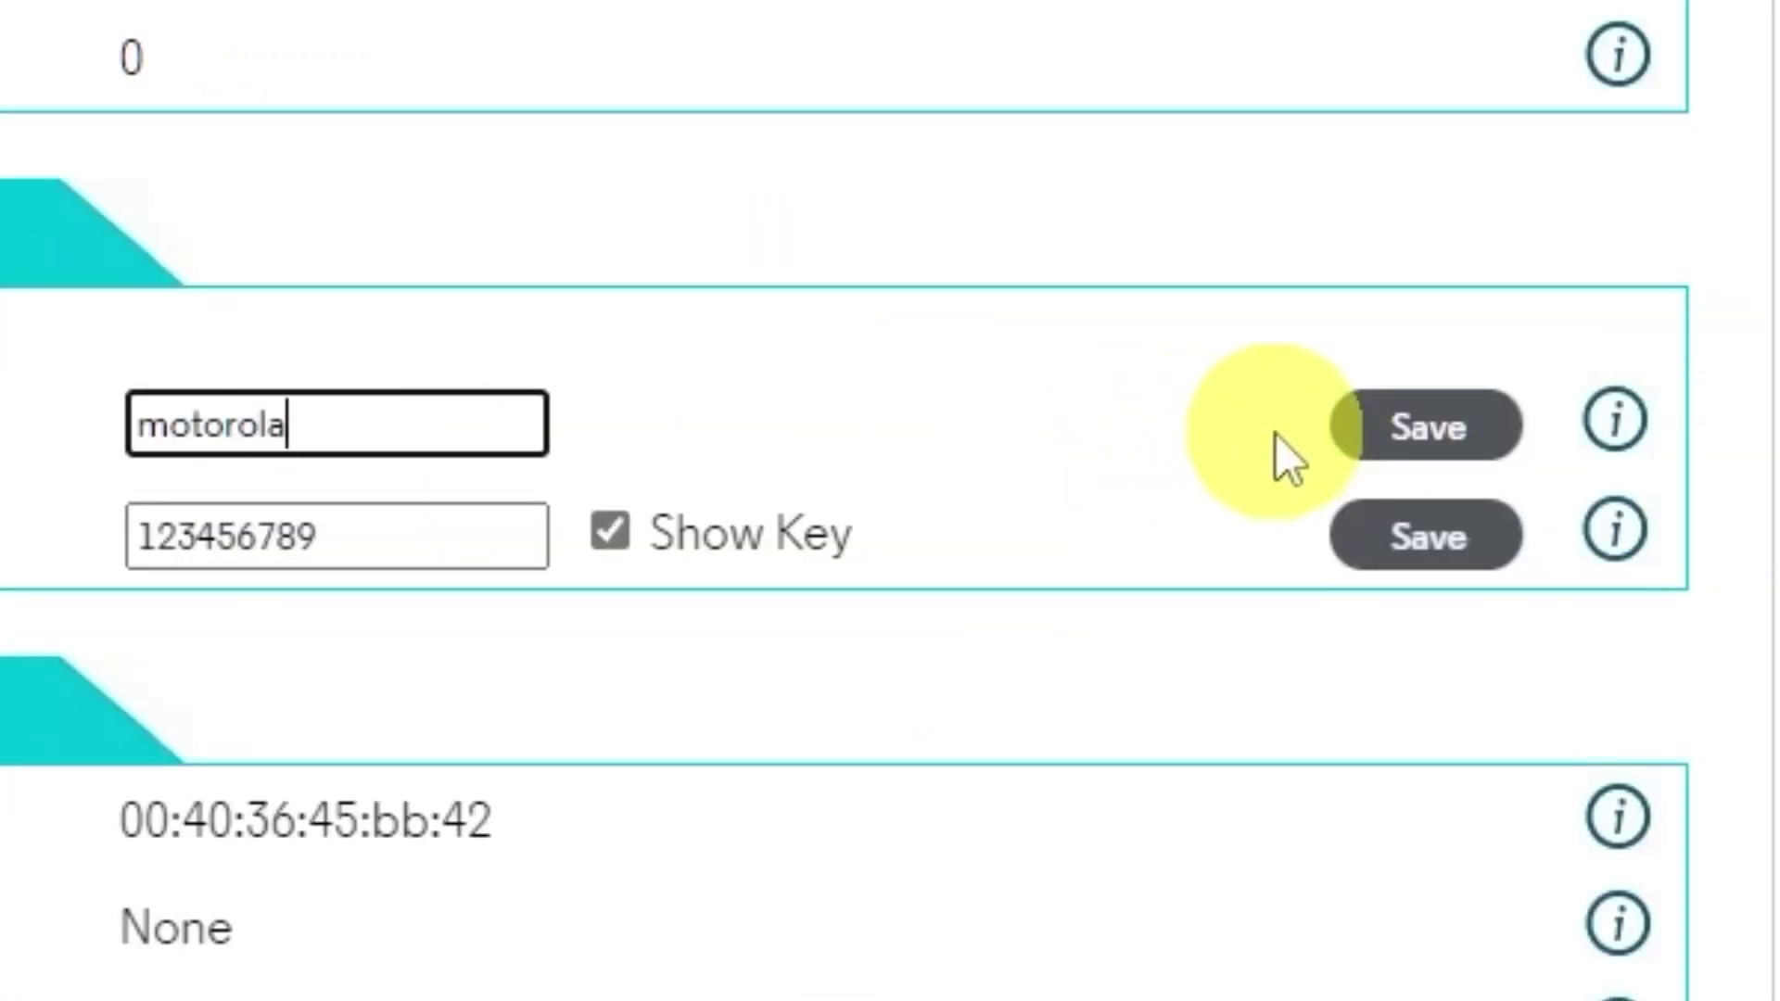
{"action": "left_click", "coordinate": [1361, 421]}
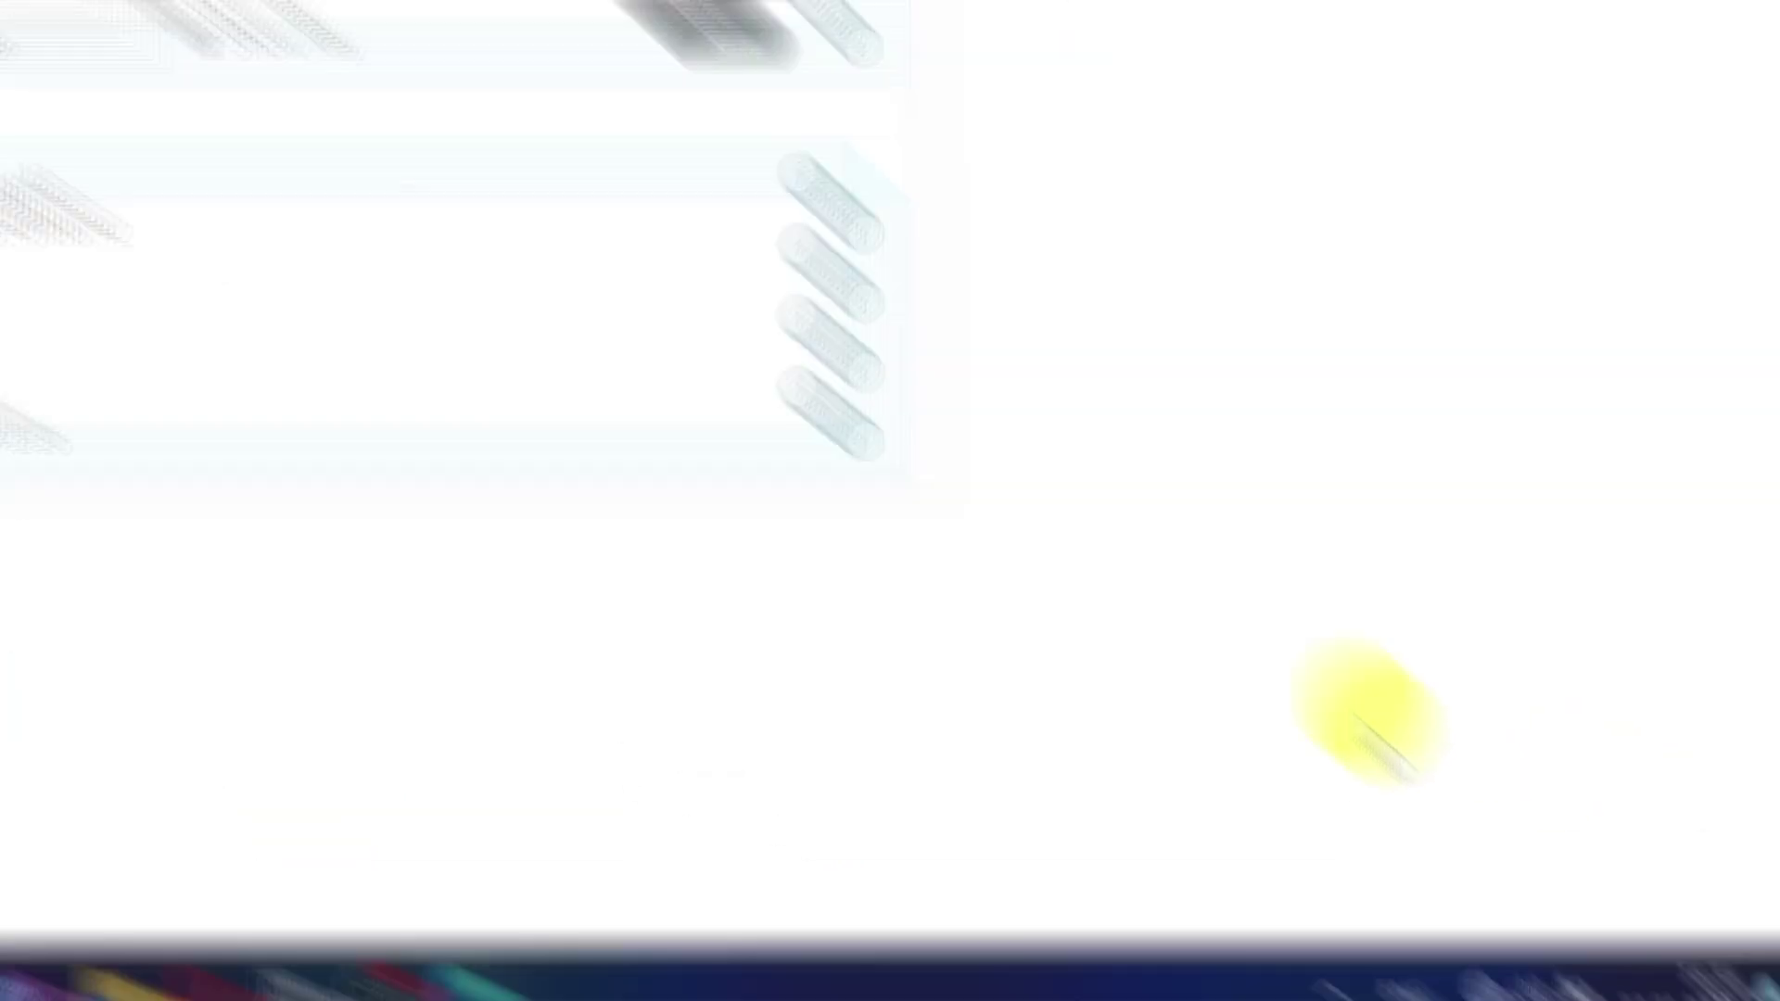
Step: Connect Windows to the motorola Wi-Fi network until it asks for the security key
{"action": "left_click", "coordinate": [1425, 947]}
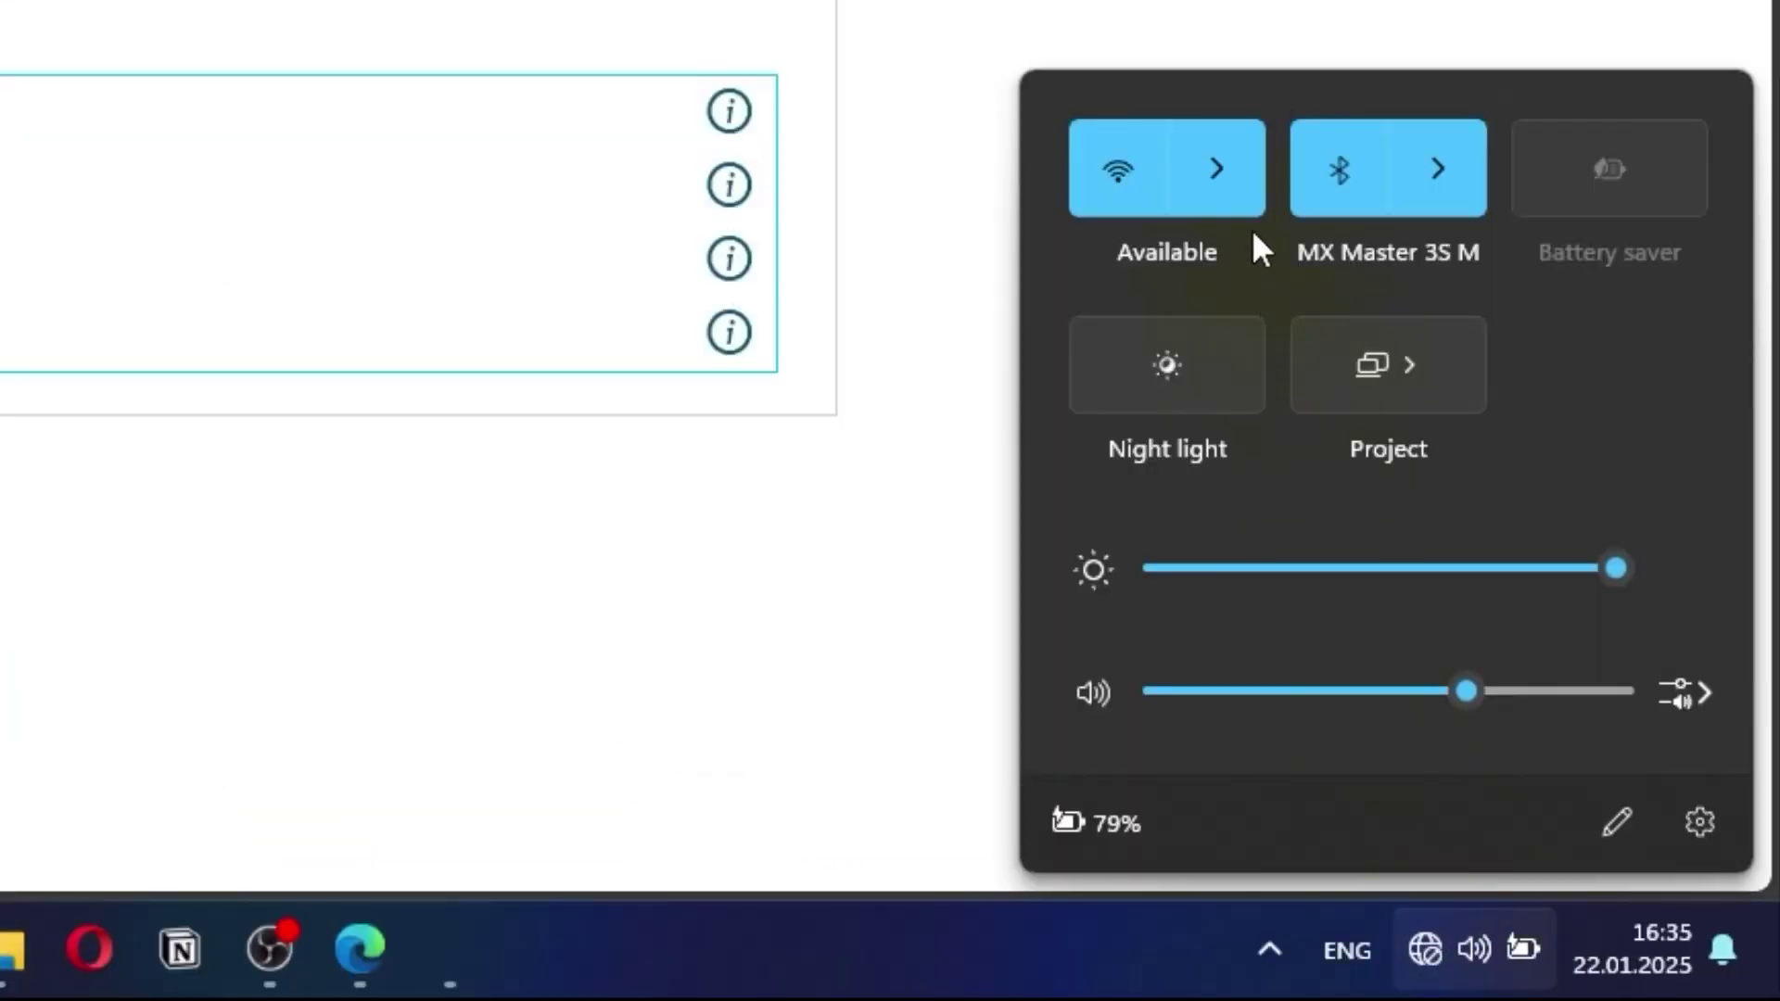
{"action": "left_click", "coordinate": [1238, 167]}
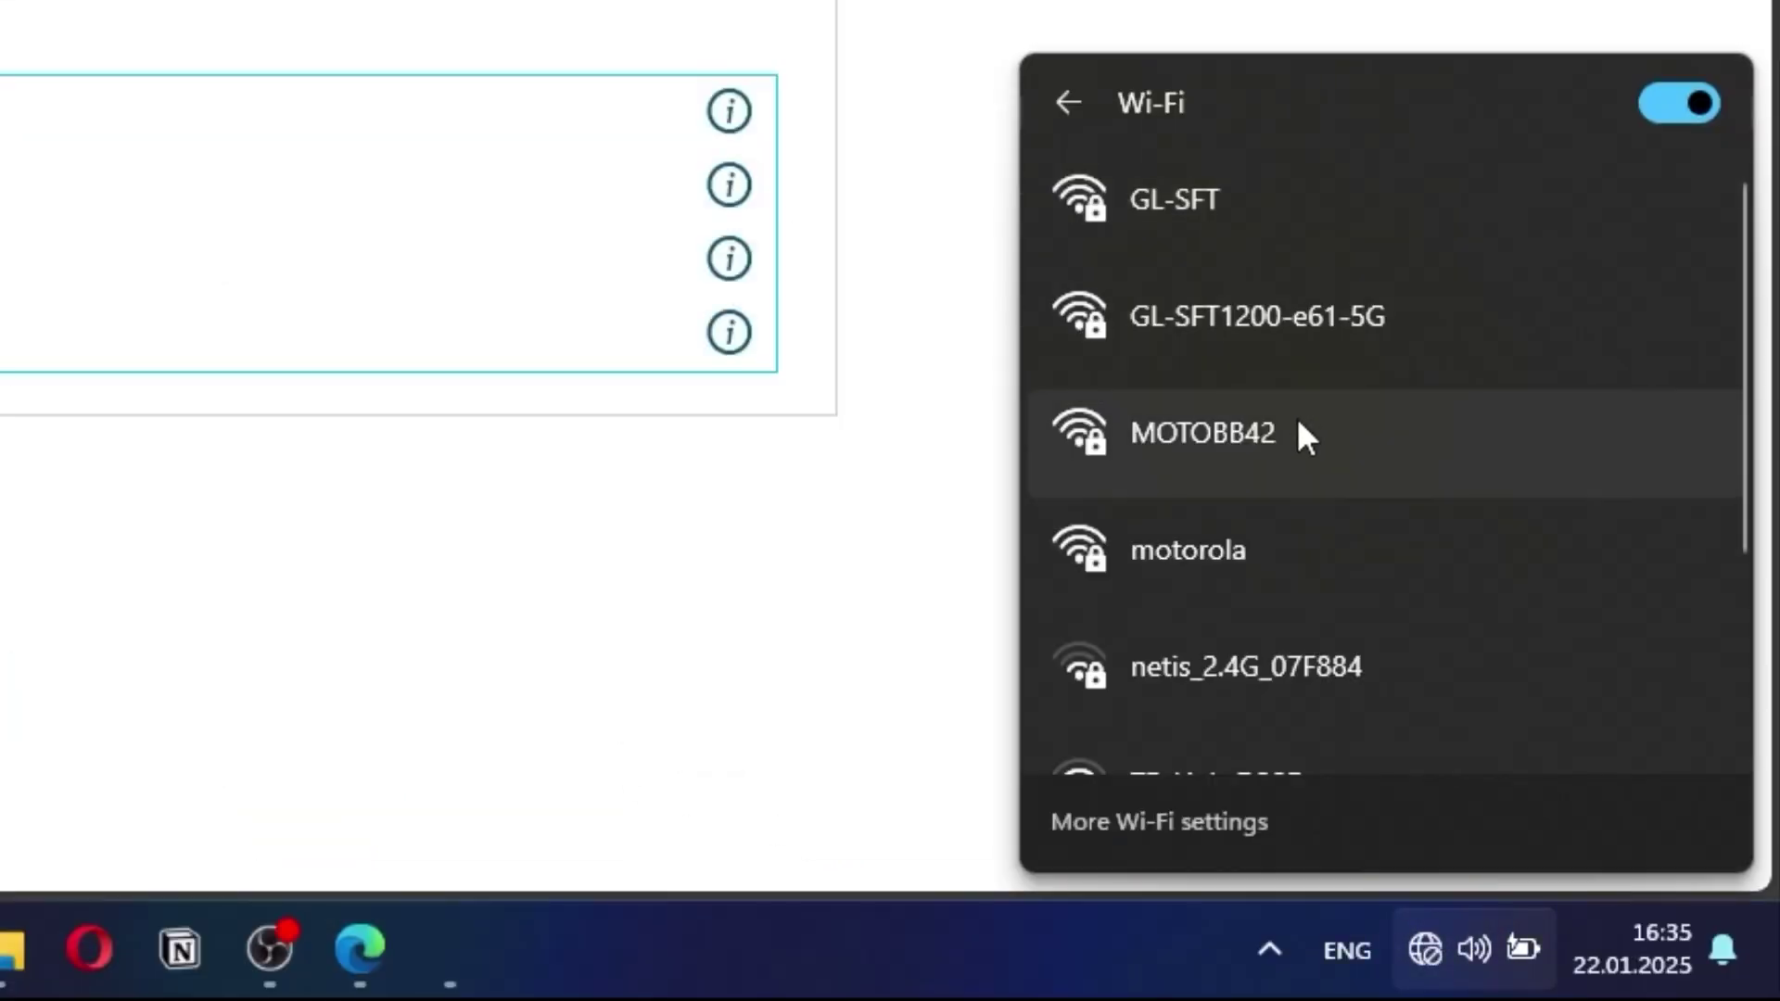
{"action": "left_click", "coordinate": [1363, 556]}
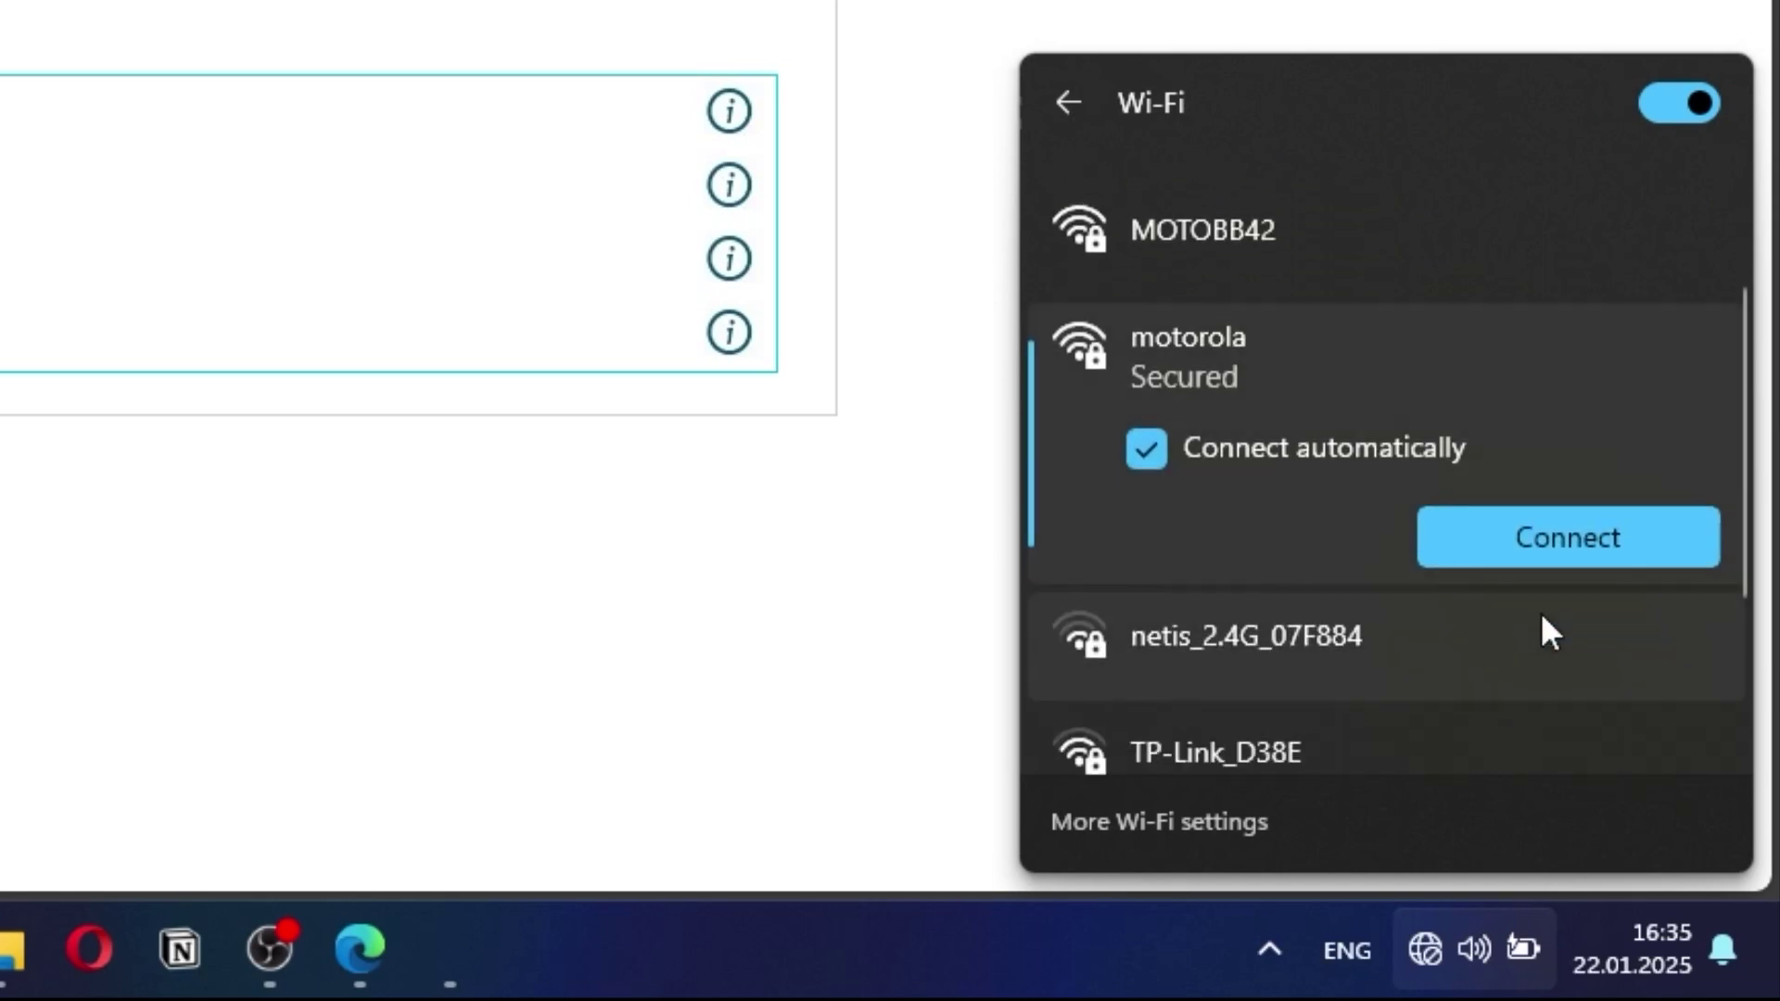
{"action": "left_click", "coordinate": [1655, 536]}
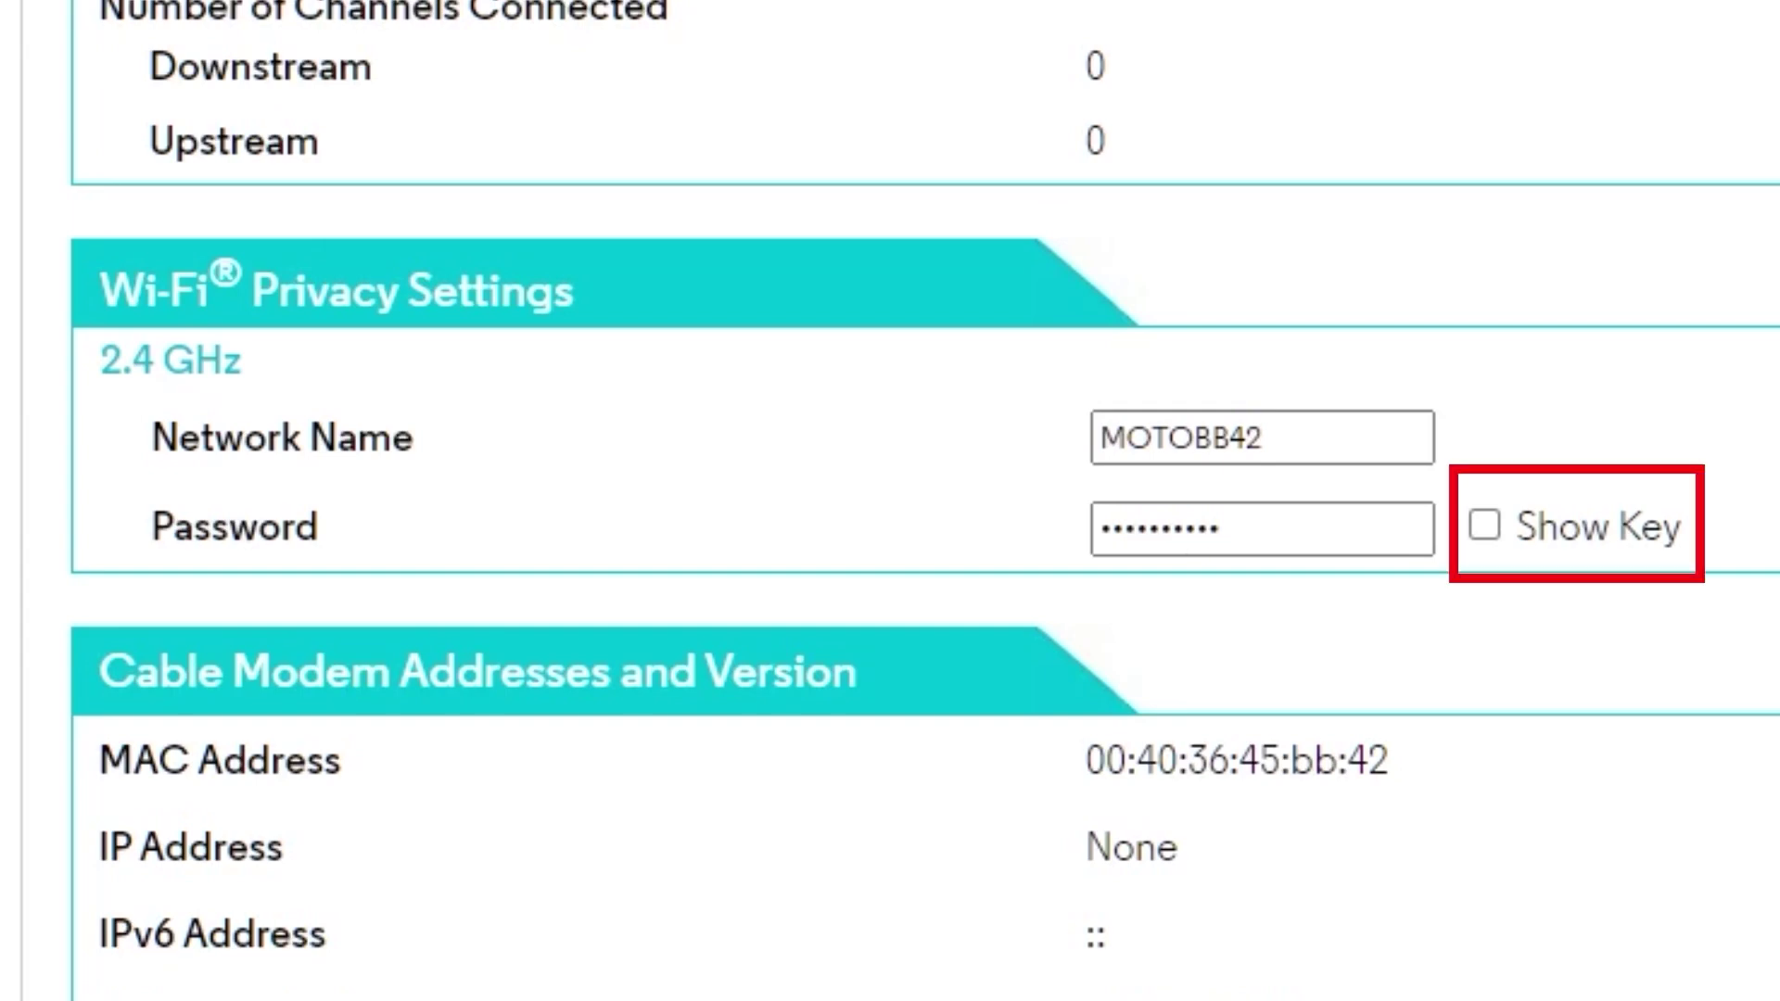
Step: Show the 2.4 GHz key, overwrite it with a new Wi-Fi password and save
{"action": "left_click", "coordinate": [1482, 524]}
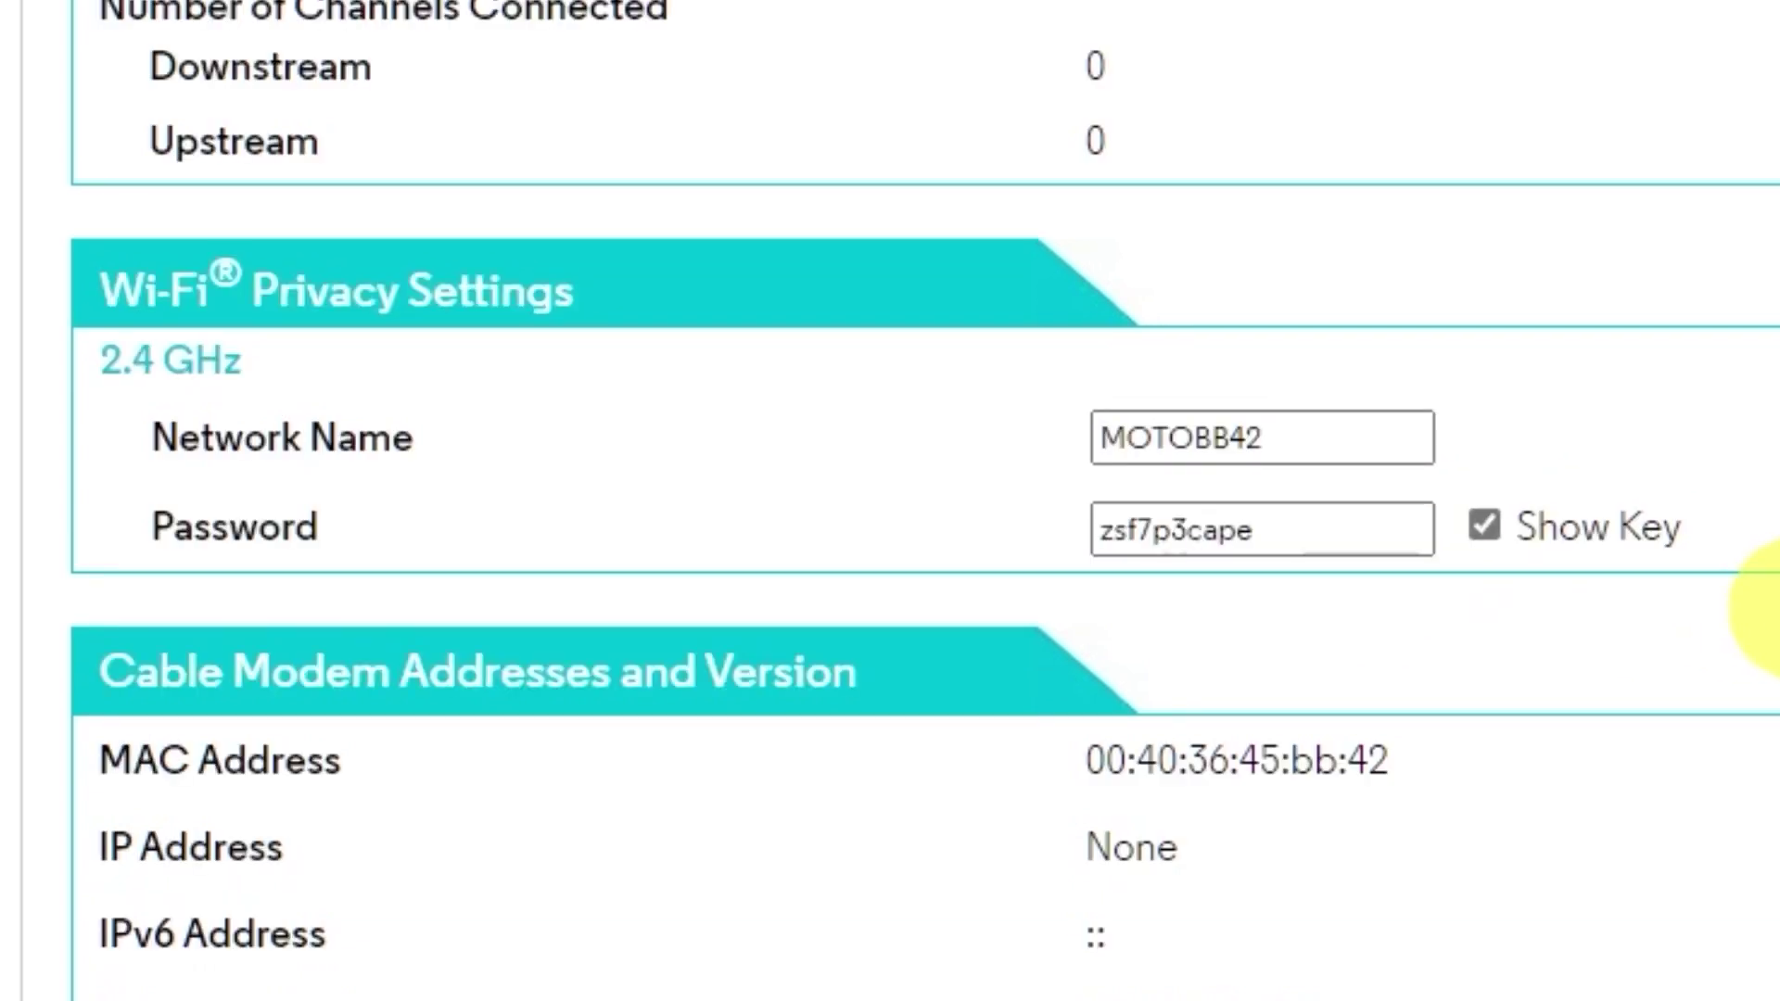
{"action": "left_click_drag", "start_coordinate": [1276, 530], "coordinate": [1007, 538]}
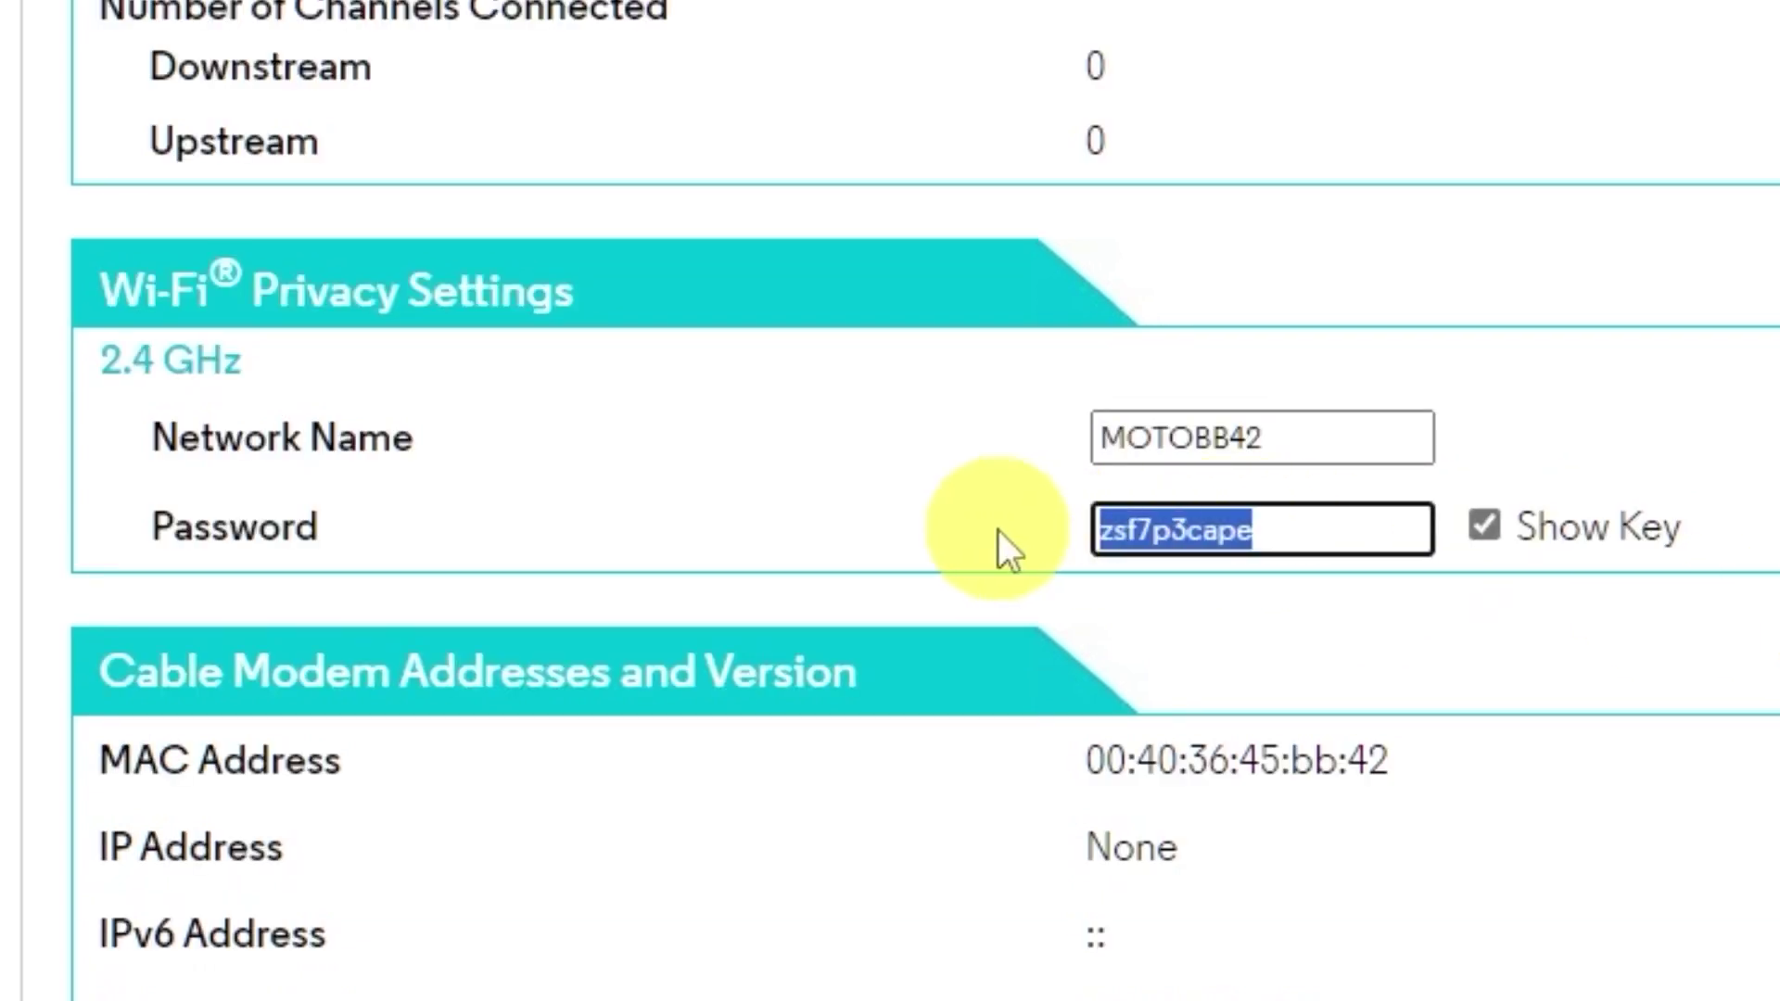
{"action": "type", "text": "123456"}
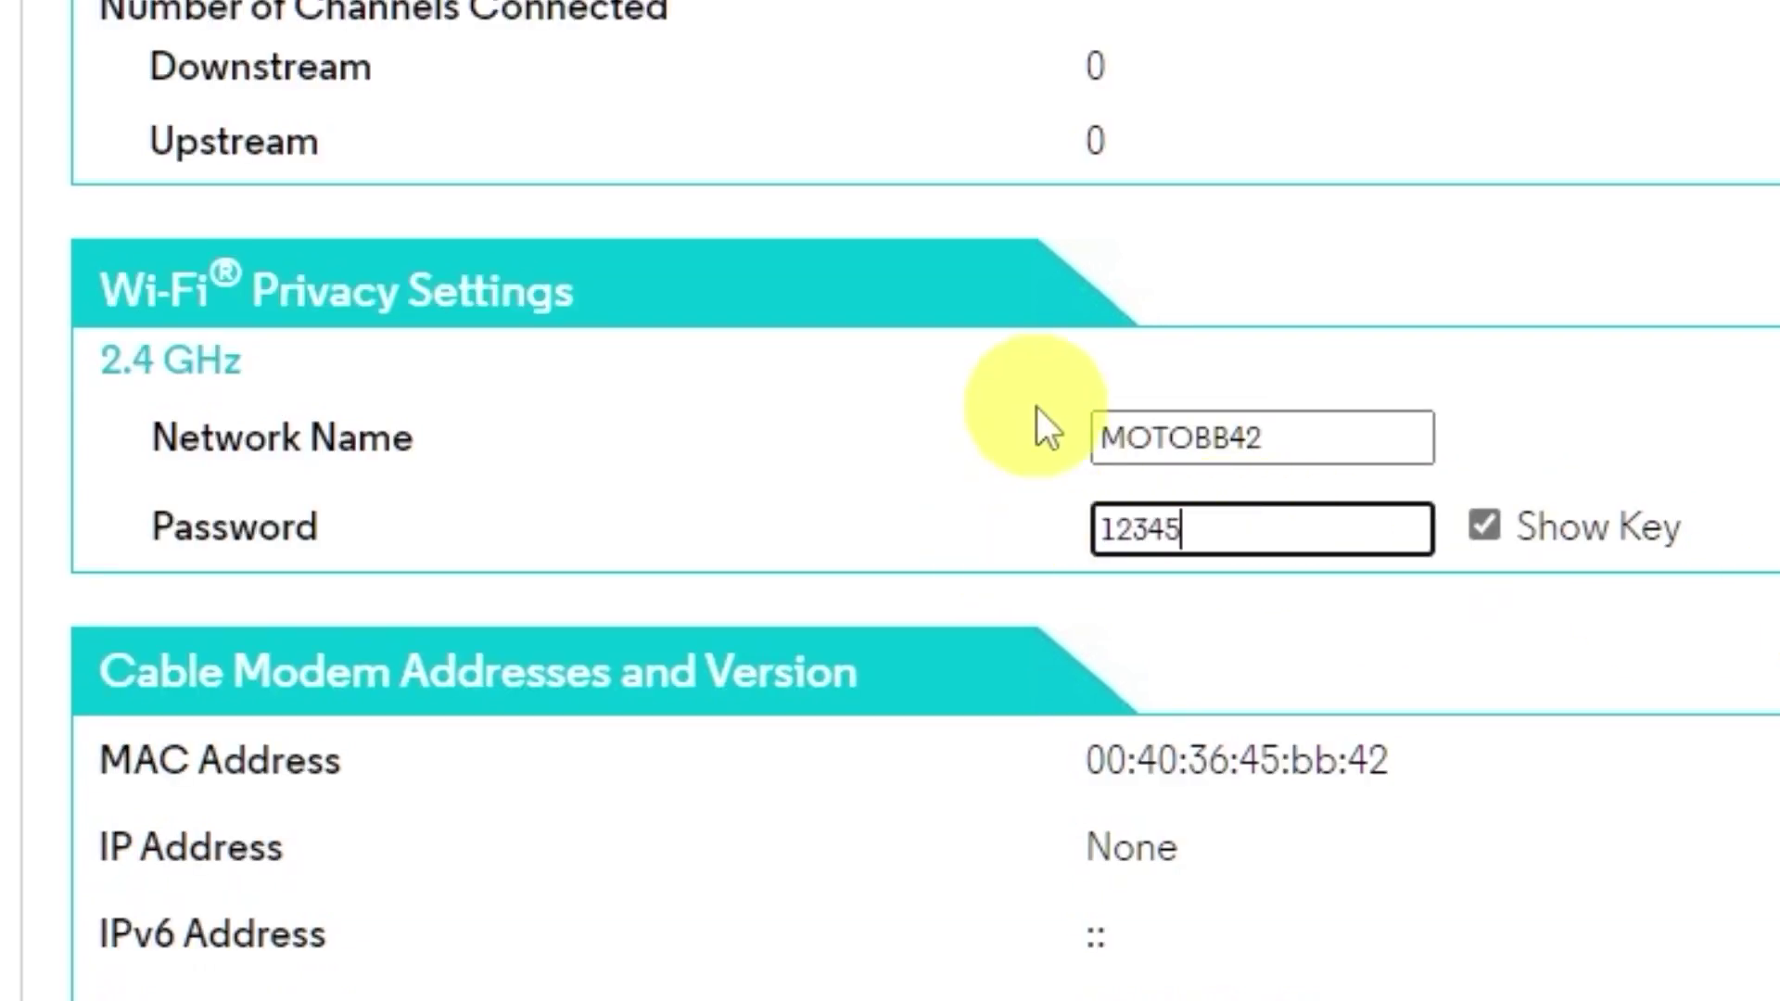
{"action": "type", "text": "789"}
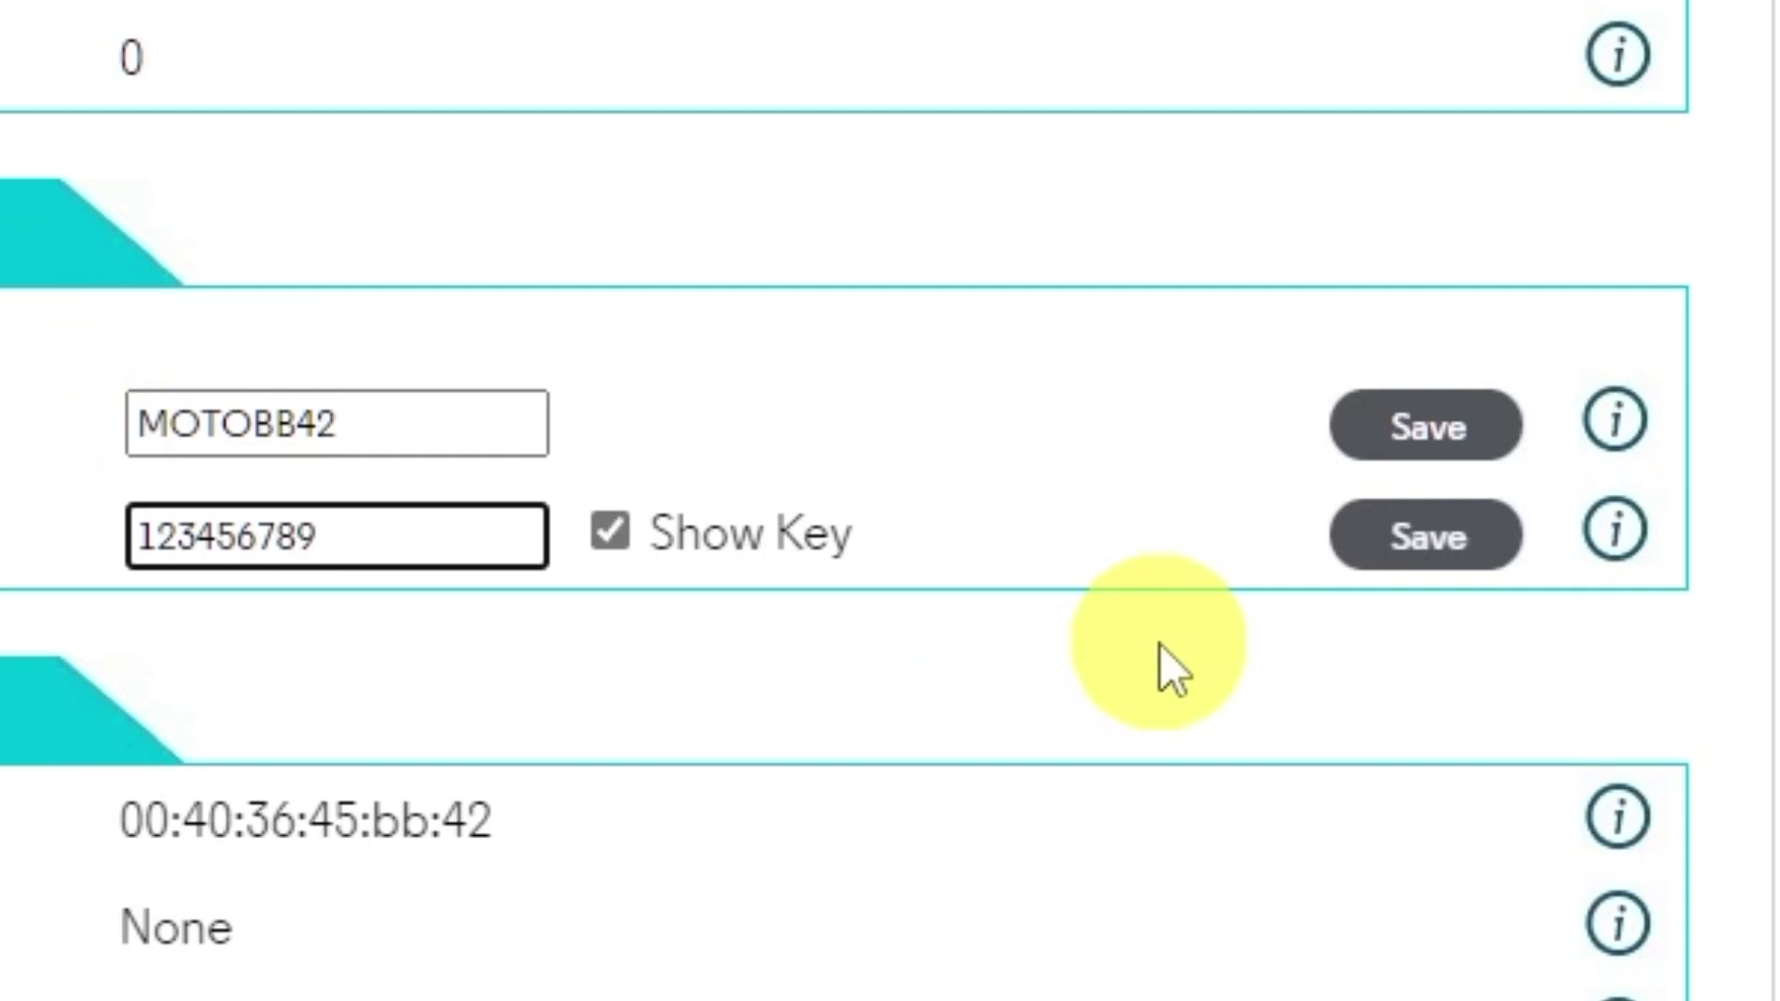
{"action": "left_click", "coordinate": [1394, 553]}
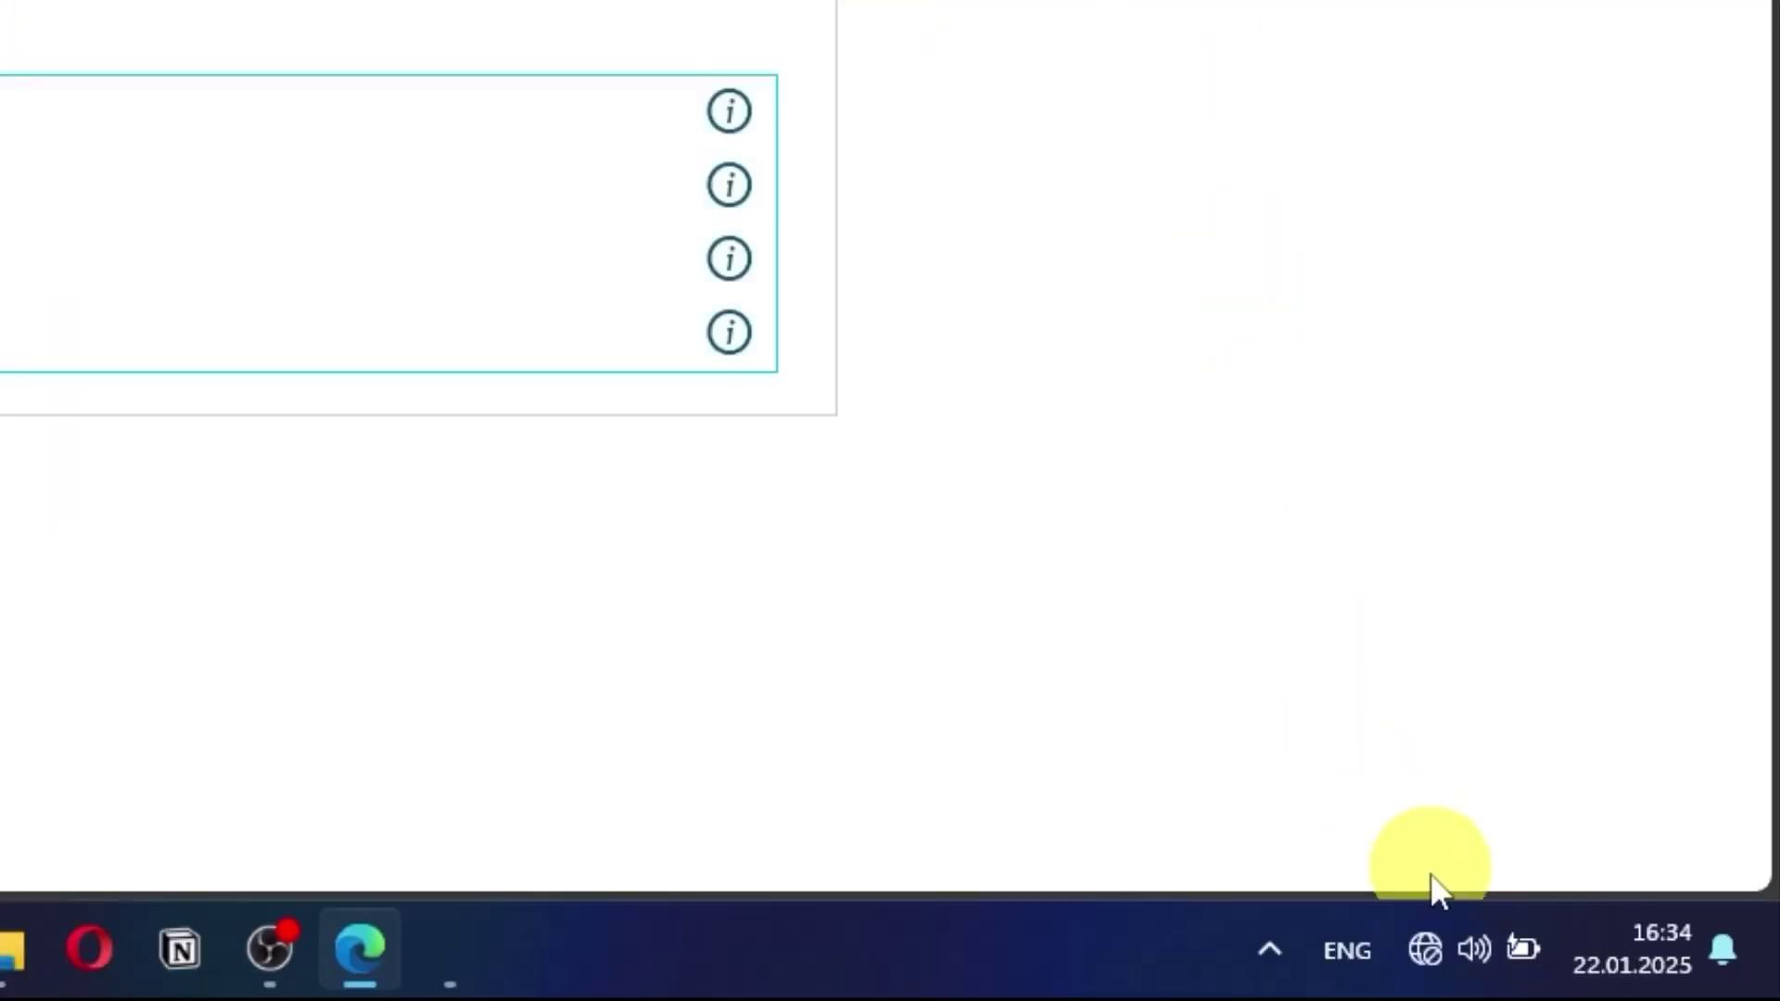
Step: Connect Windows to MOTOBB42 with auto-connect off, entering its security key
{"action": "left_click", "coordinate": [1427, 947]}
{"action": "left_click", "coordinate": [1251, 183]}
{"action": "left_click", "coordinate": [1331, 433]}
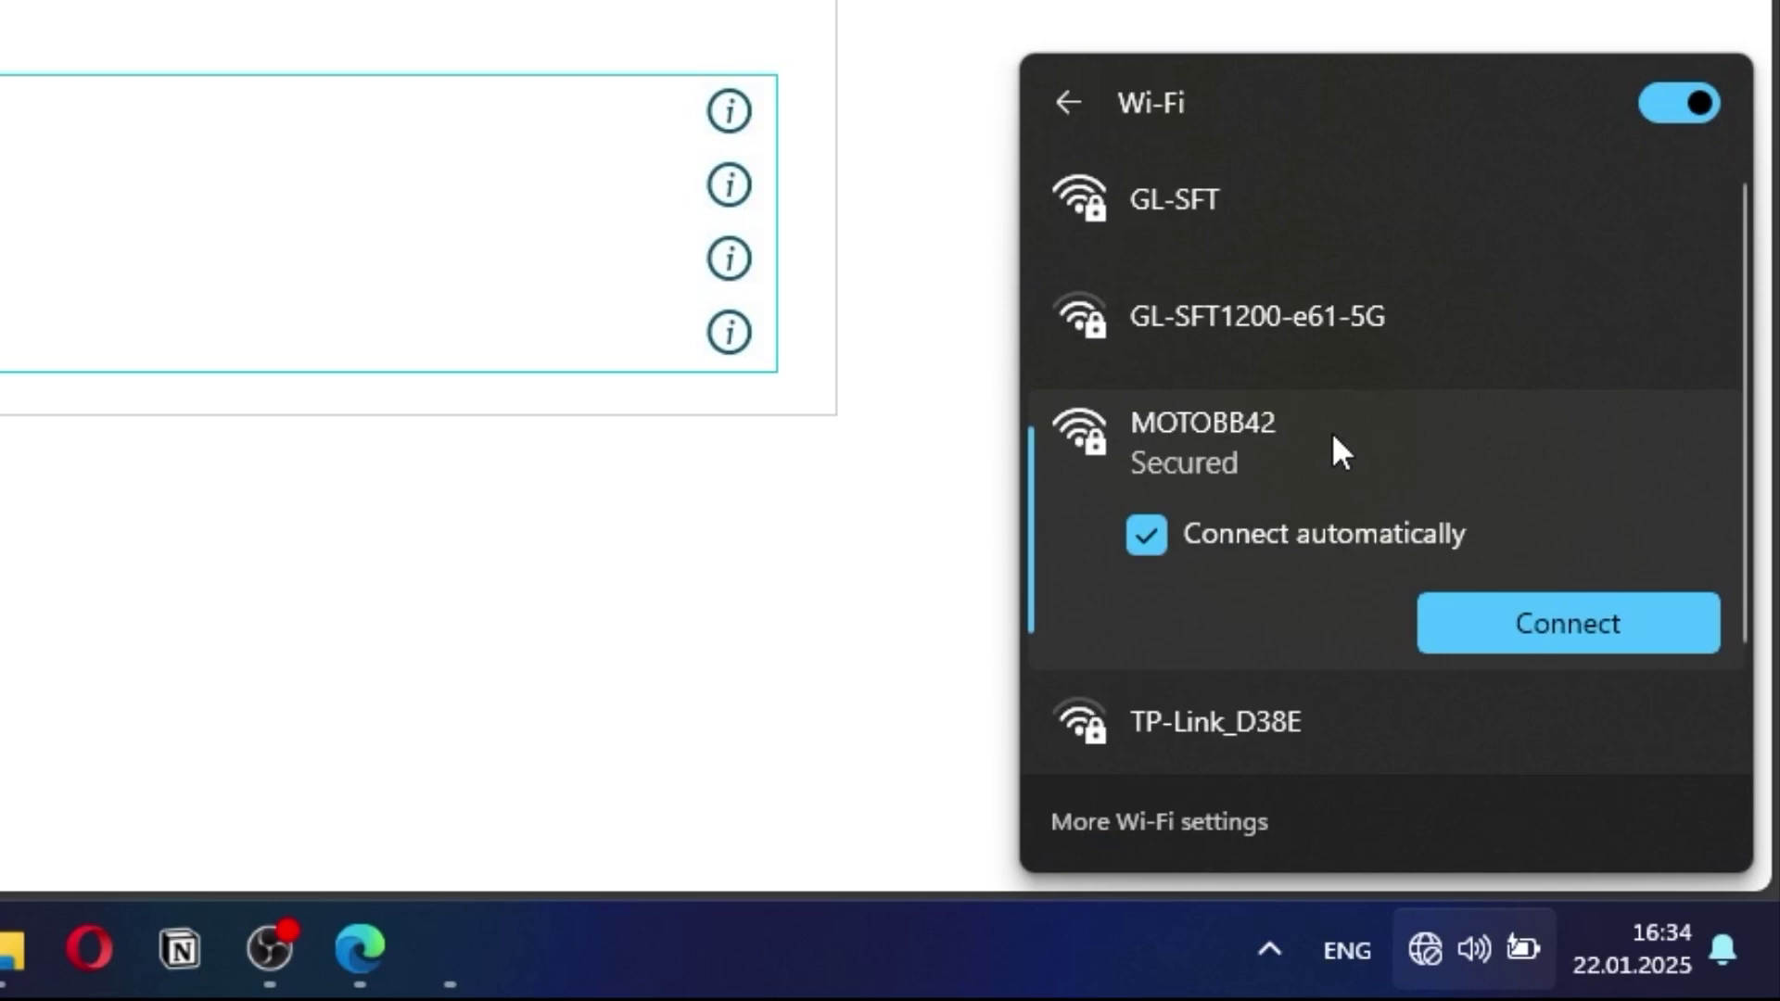
{"action": "left_click", "coordinate": [1316, 534]}
{"action": "left_click", "coordinate": [1511, 627]}
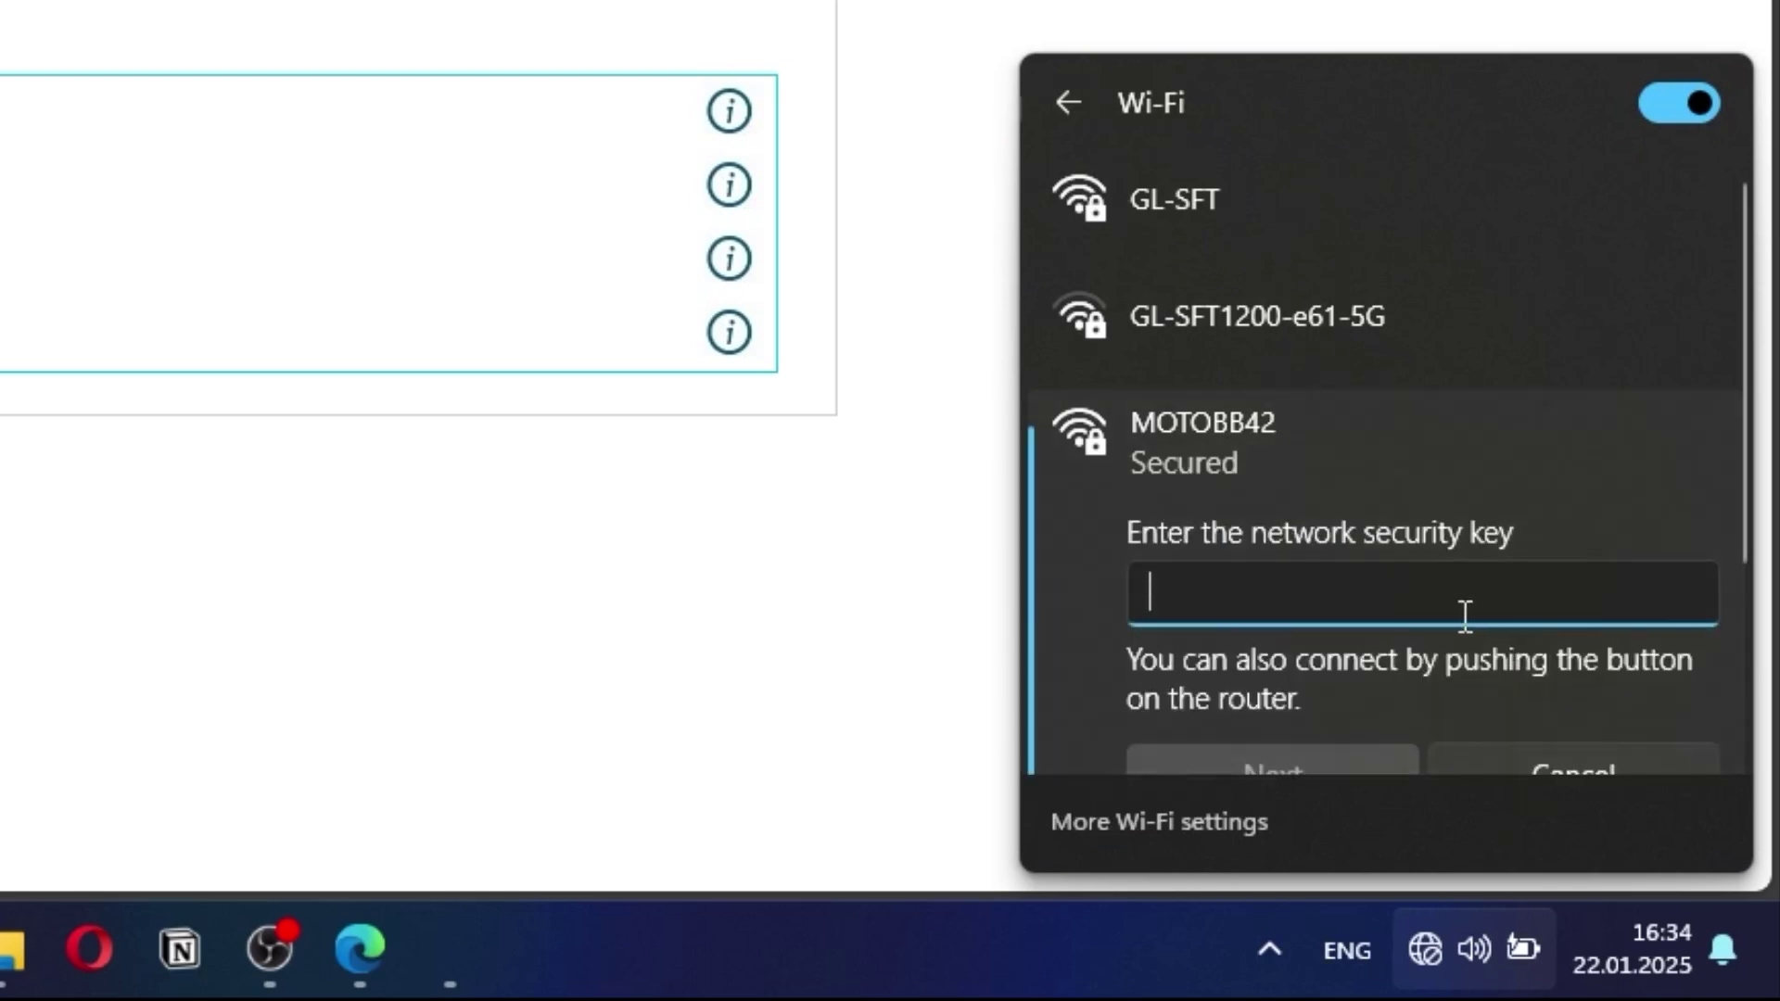
{"action": "type", "text": "•••••••••"}
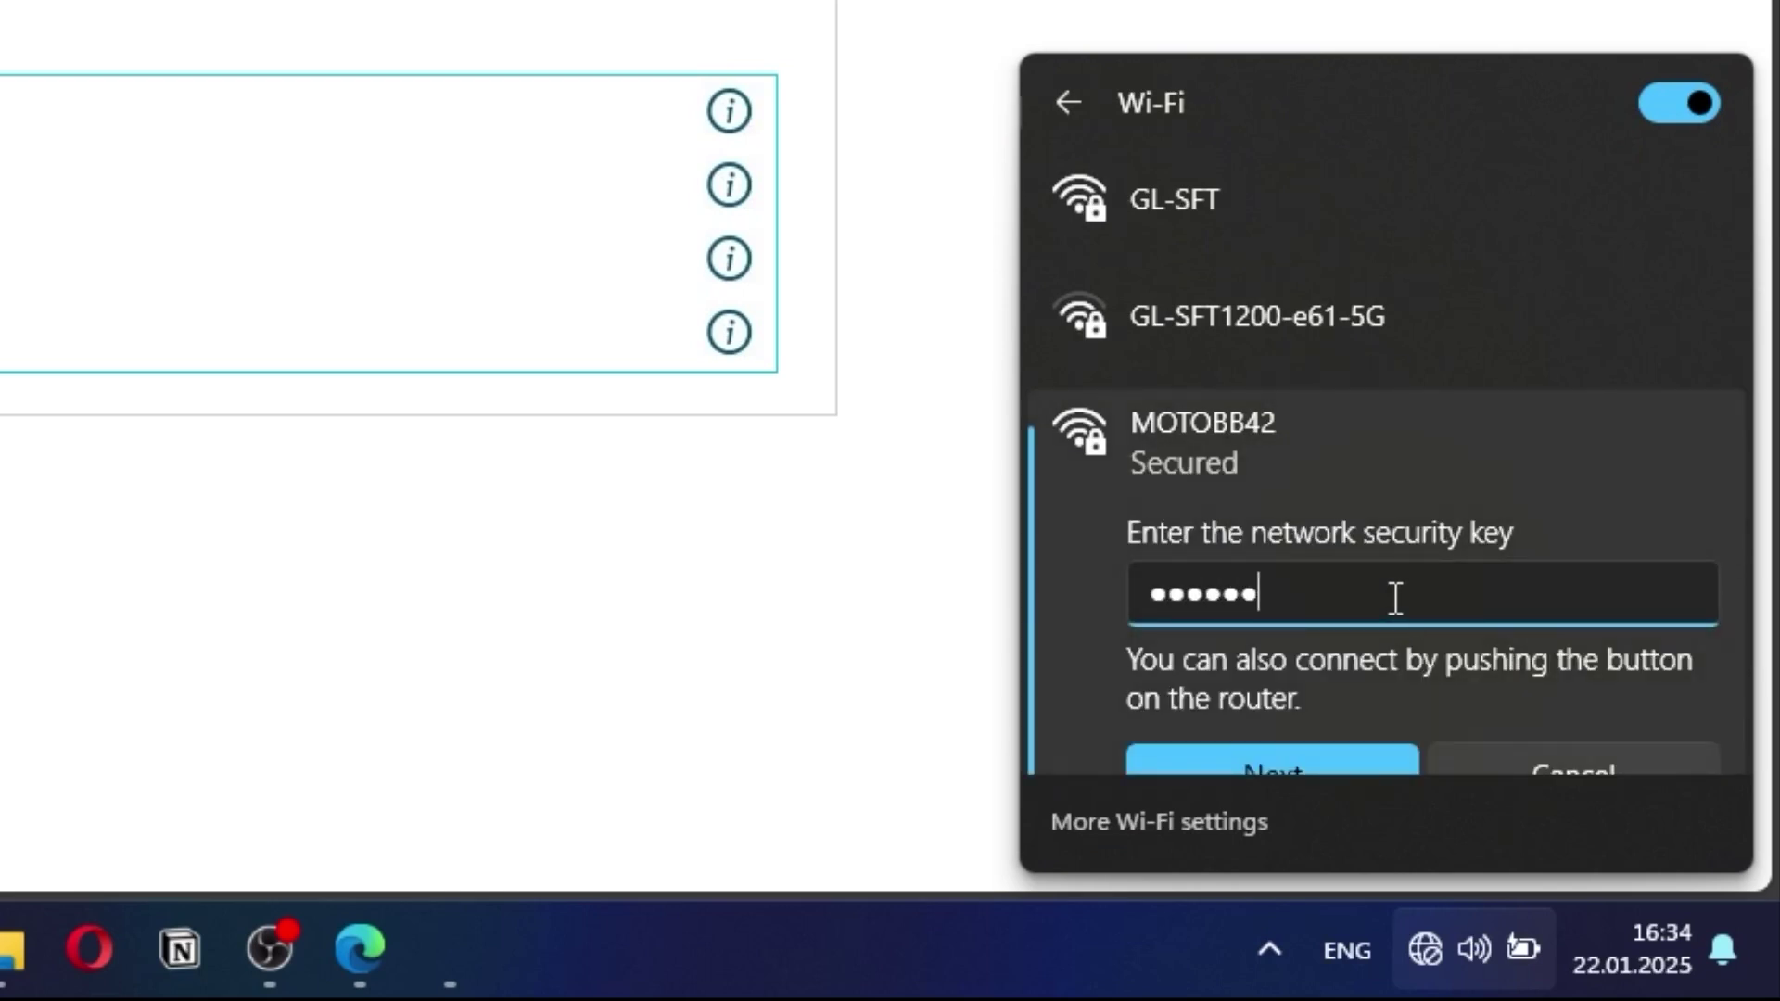
{"action": "scroll", "coordinate": [1395, 598], "scroll_direction": "down", "scroll_amount": 3}
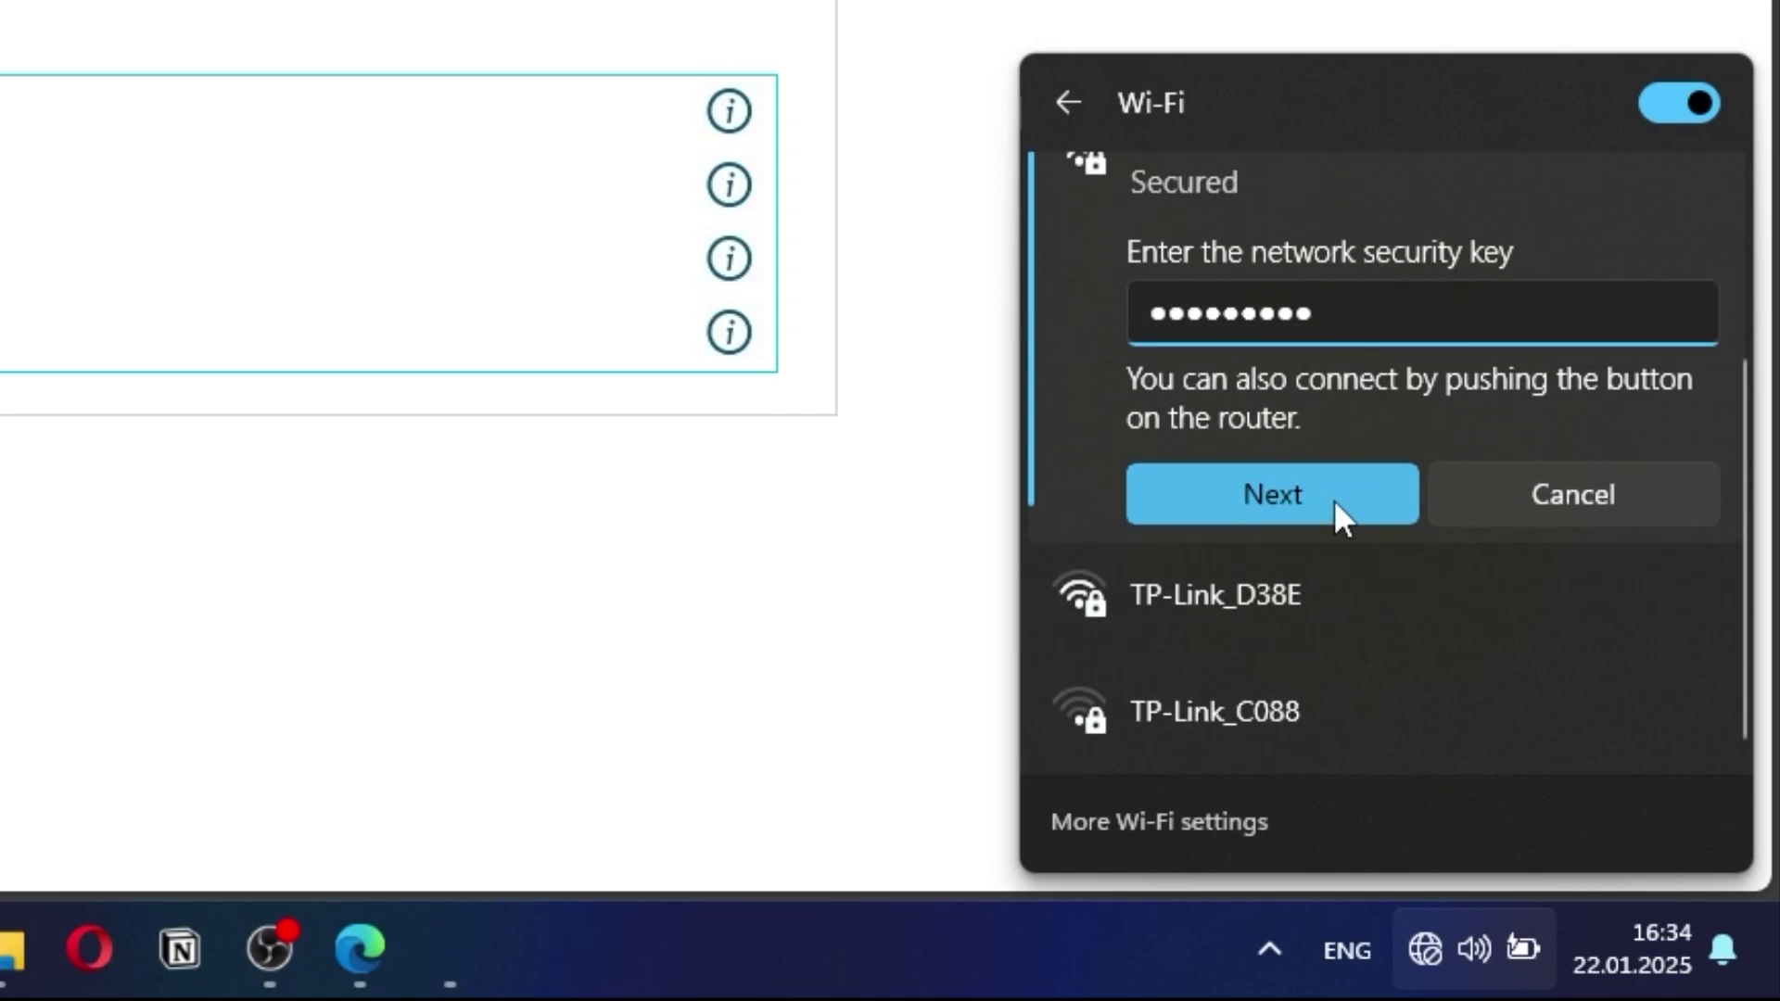
{"action": "left_click", "coordinate": [1338, 511]}
{"action": "left_click", "coordinate": [1483, 505]}
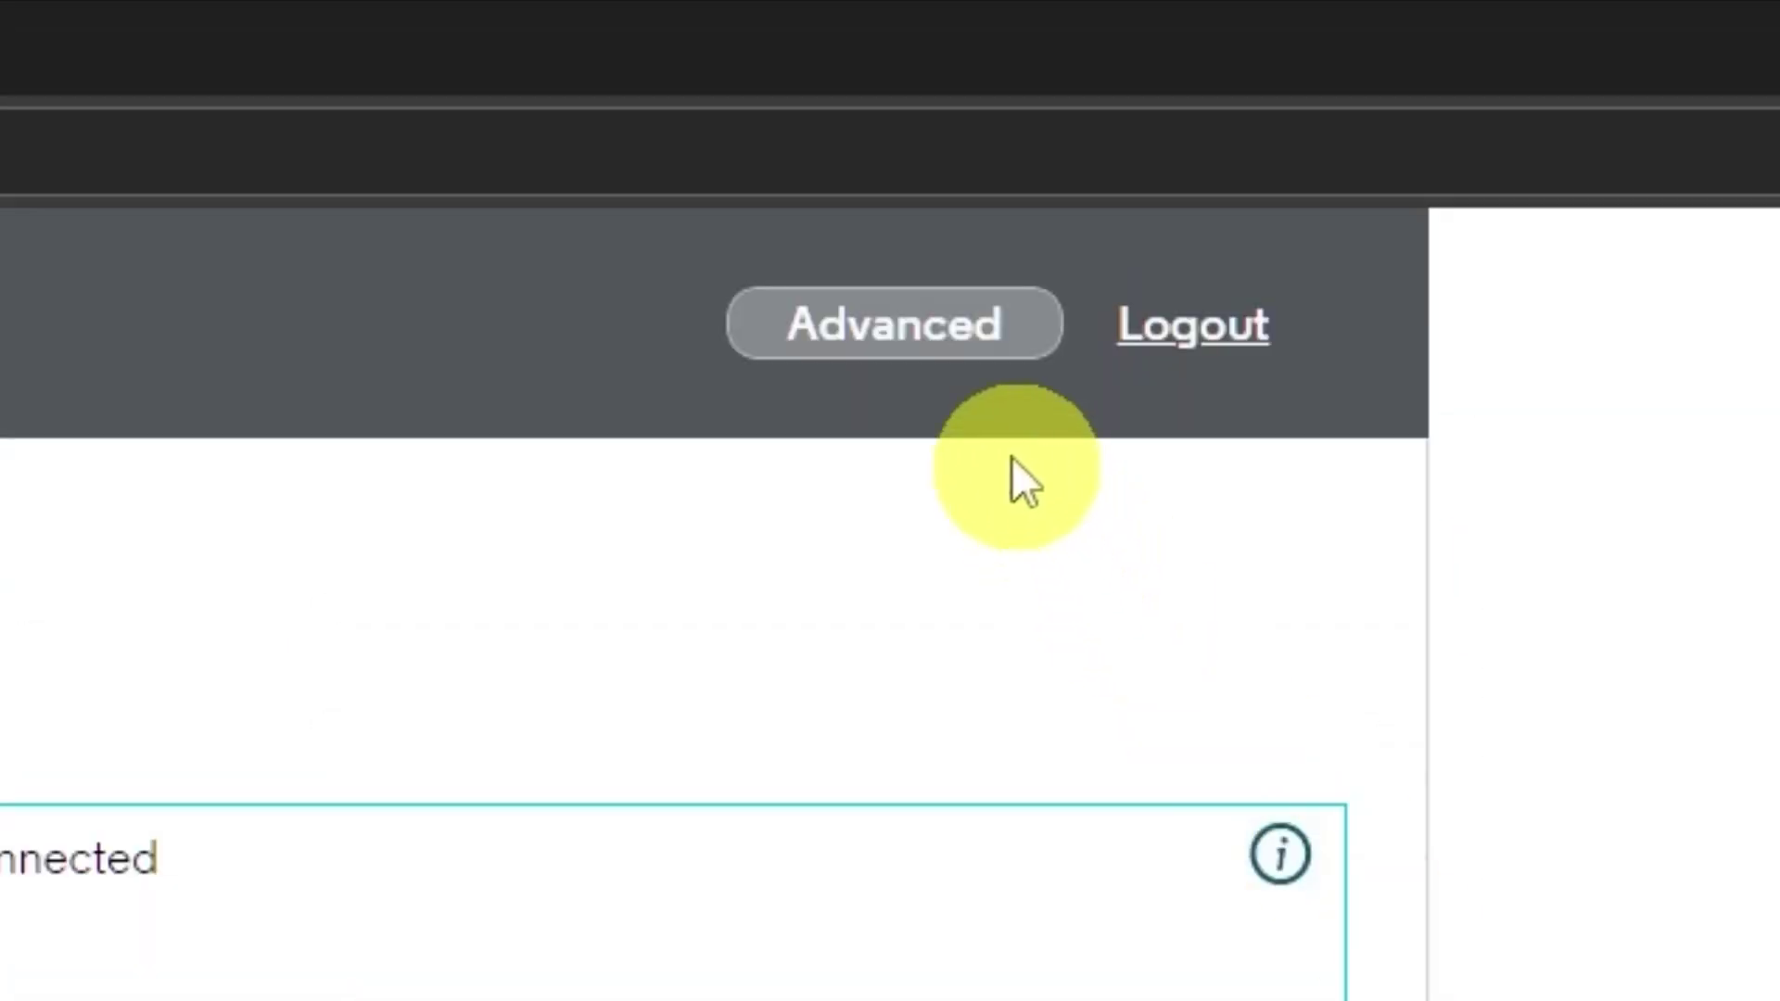
Step: Go to Advanced > Status > Security in the modem interface
{"action": "left_click", "coordinate": [935, 329]}
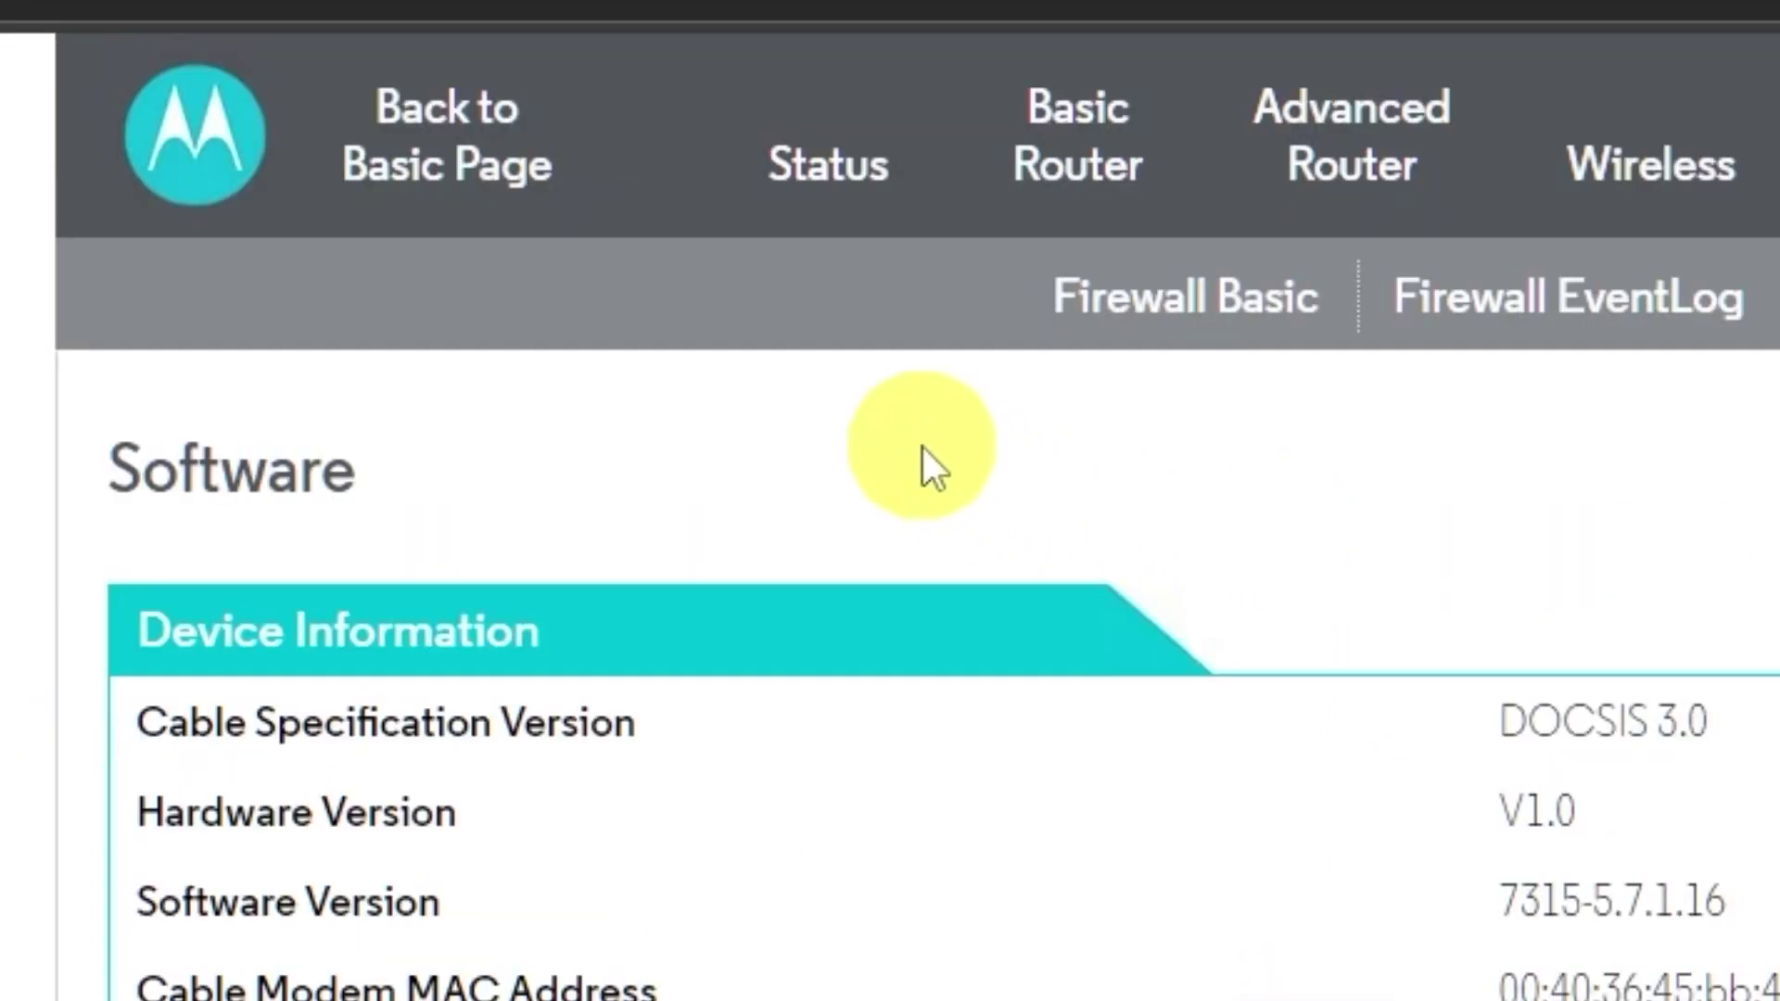
{"action": "mouse_move", "coordinate": [784, 161]}
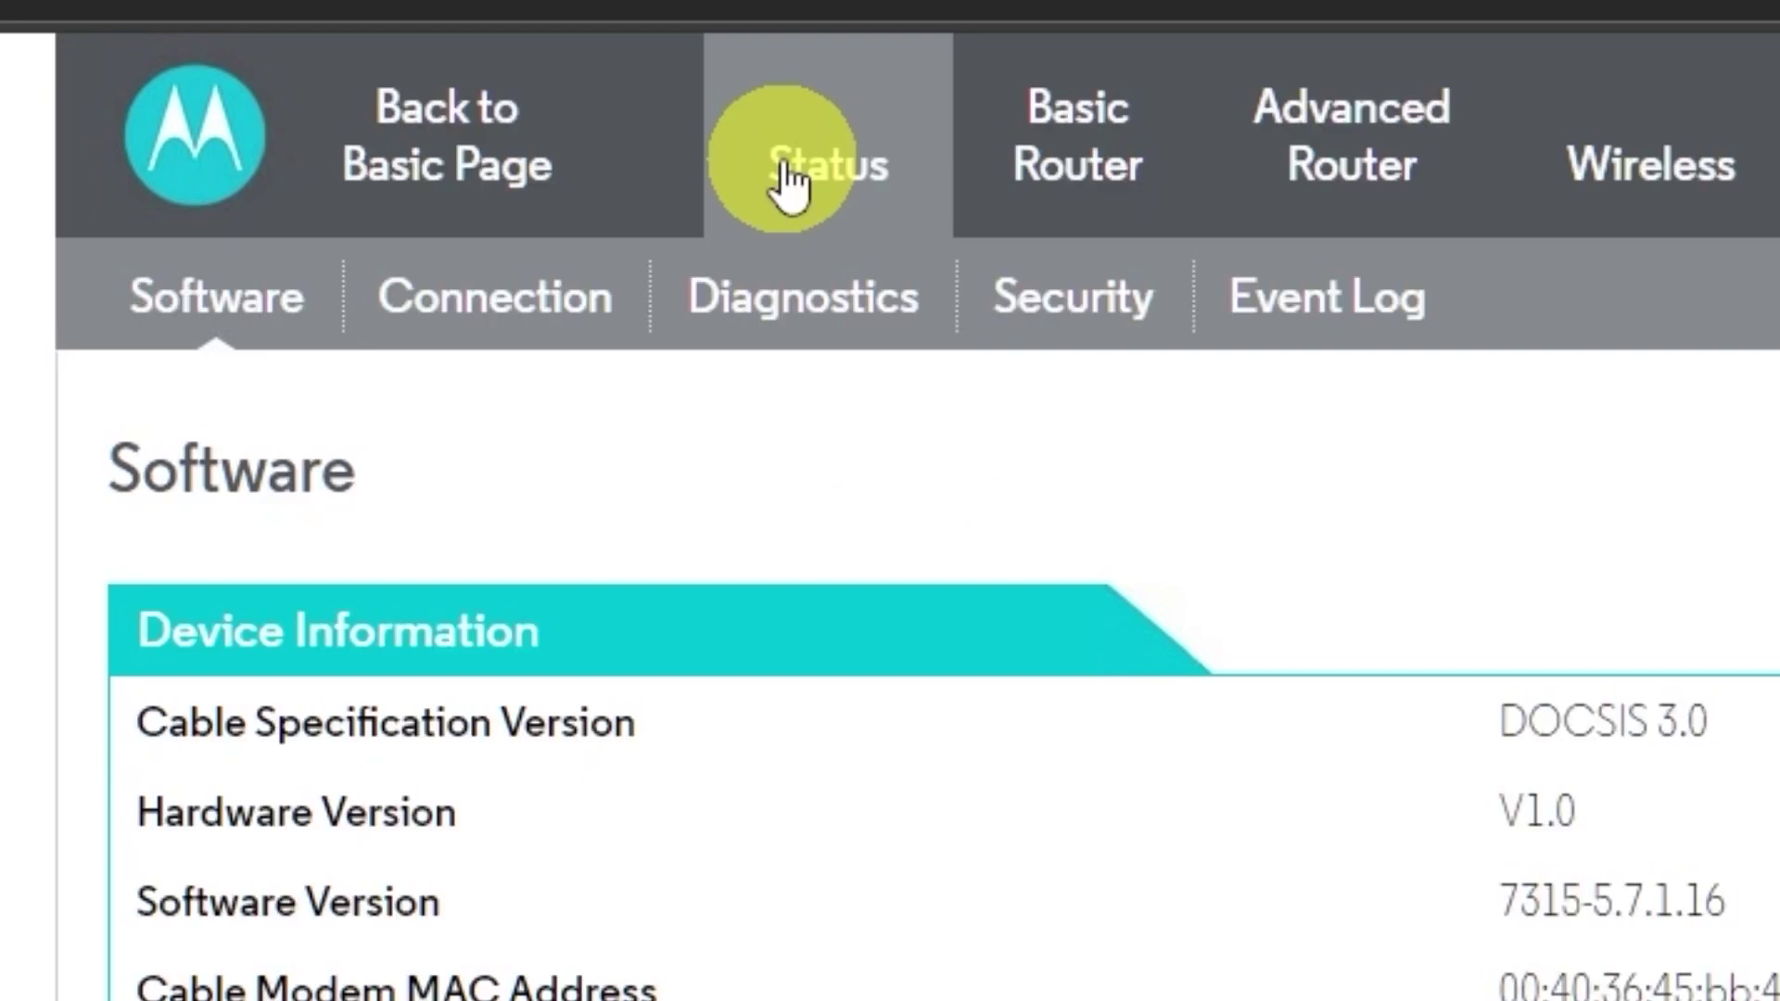
{"action": "left_click", "coordinate": [1073, 322]}
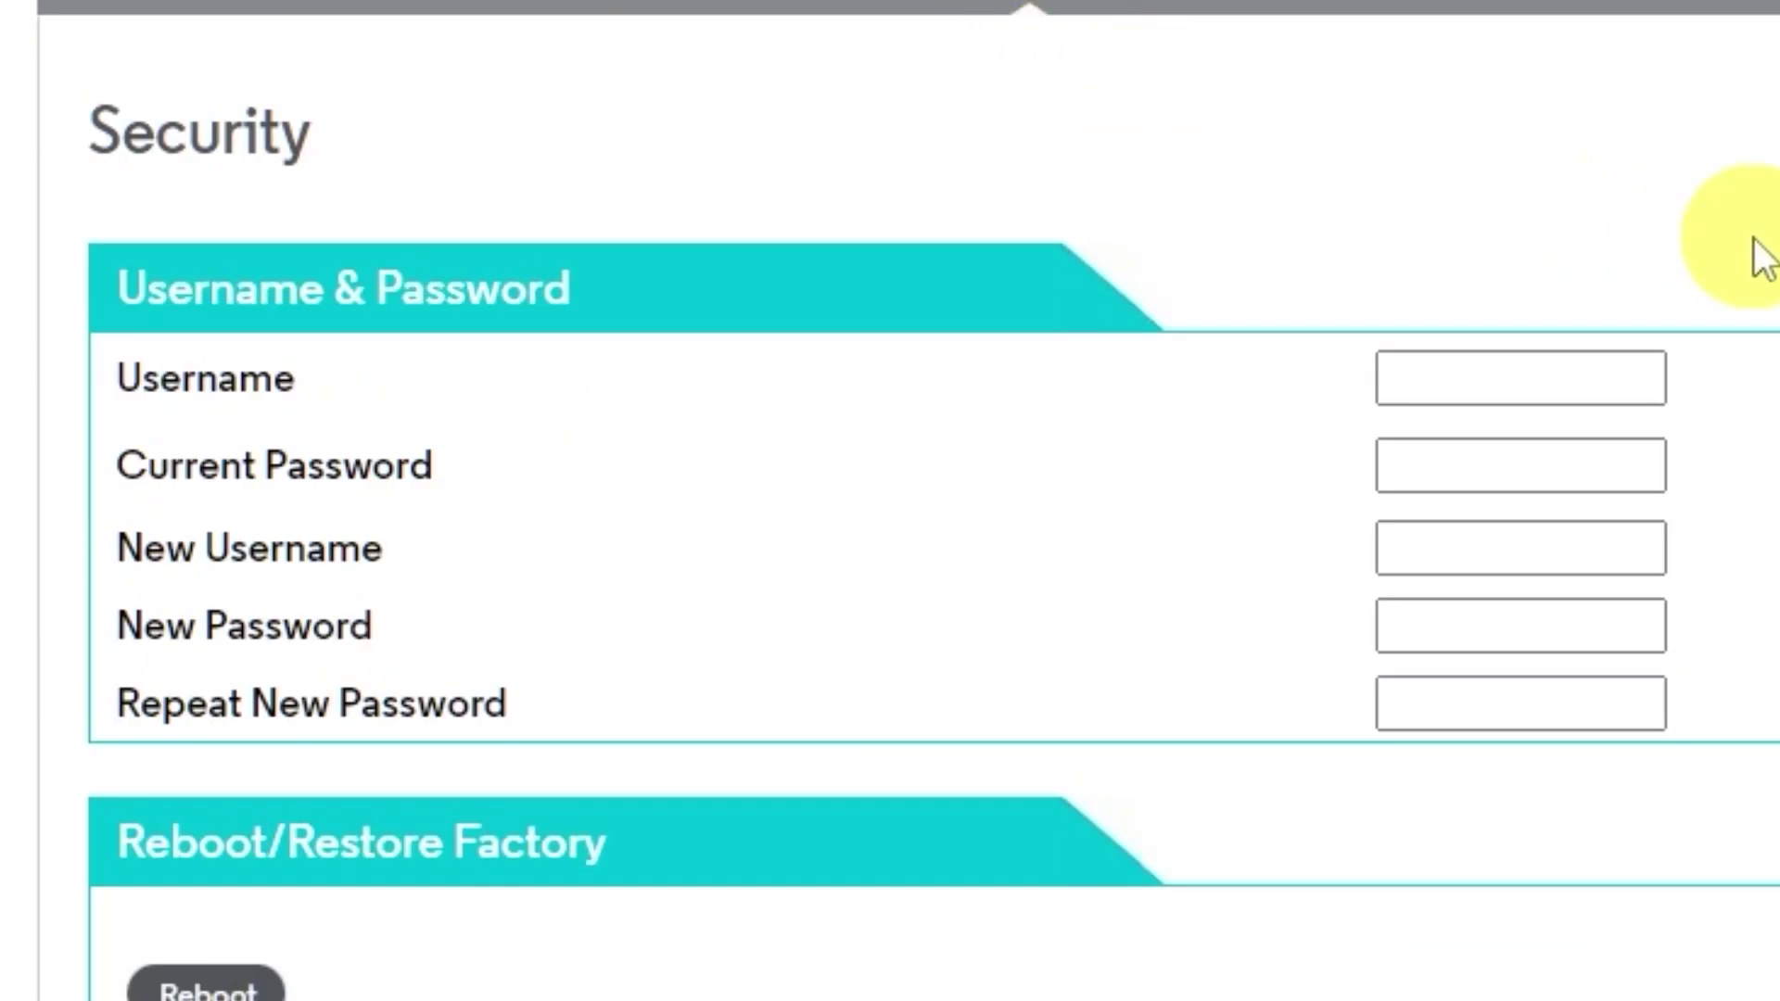
Step: Enter the current admin username and the current password, revealing it to check
{"action": "left_click", "coordinate": [1510, 367]}
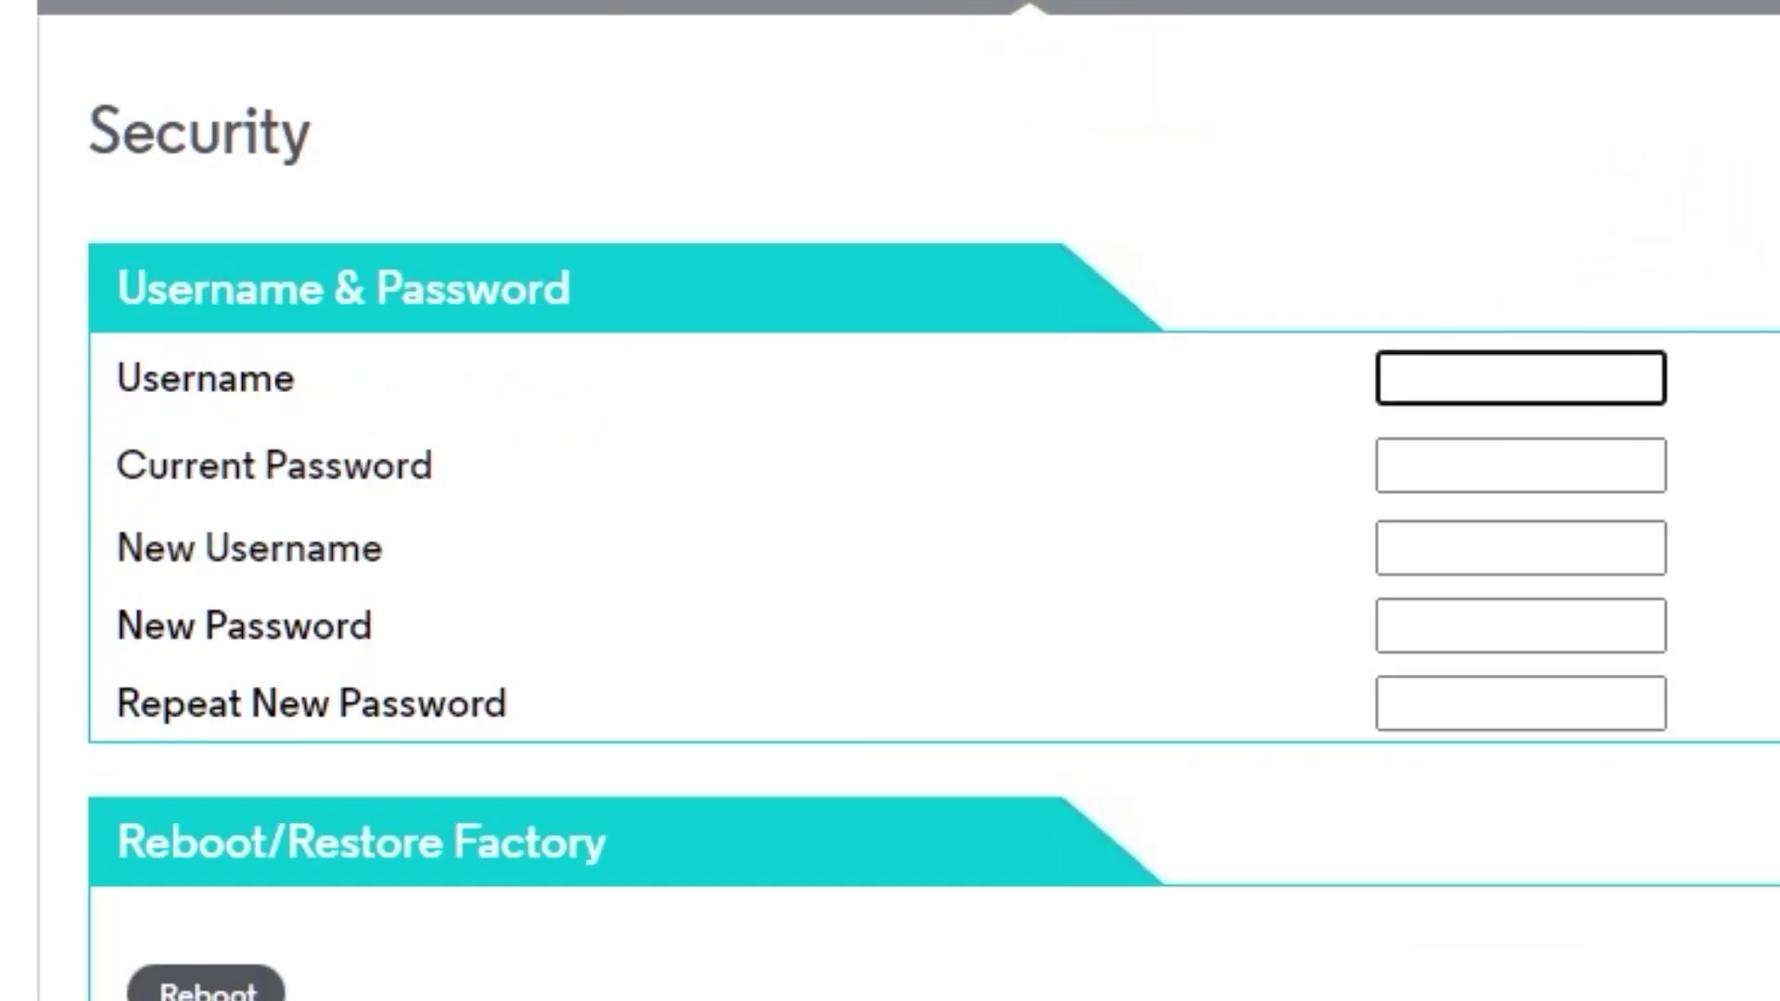
{"action": "type", "text": "admin"}
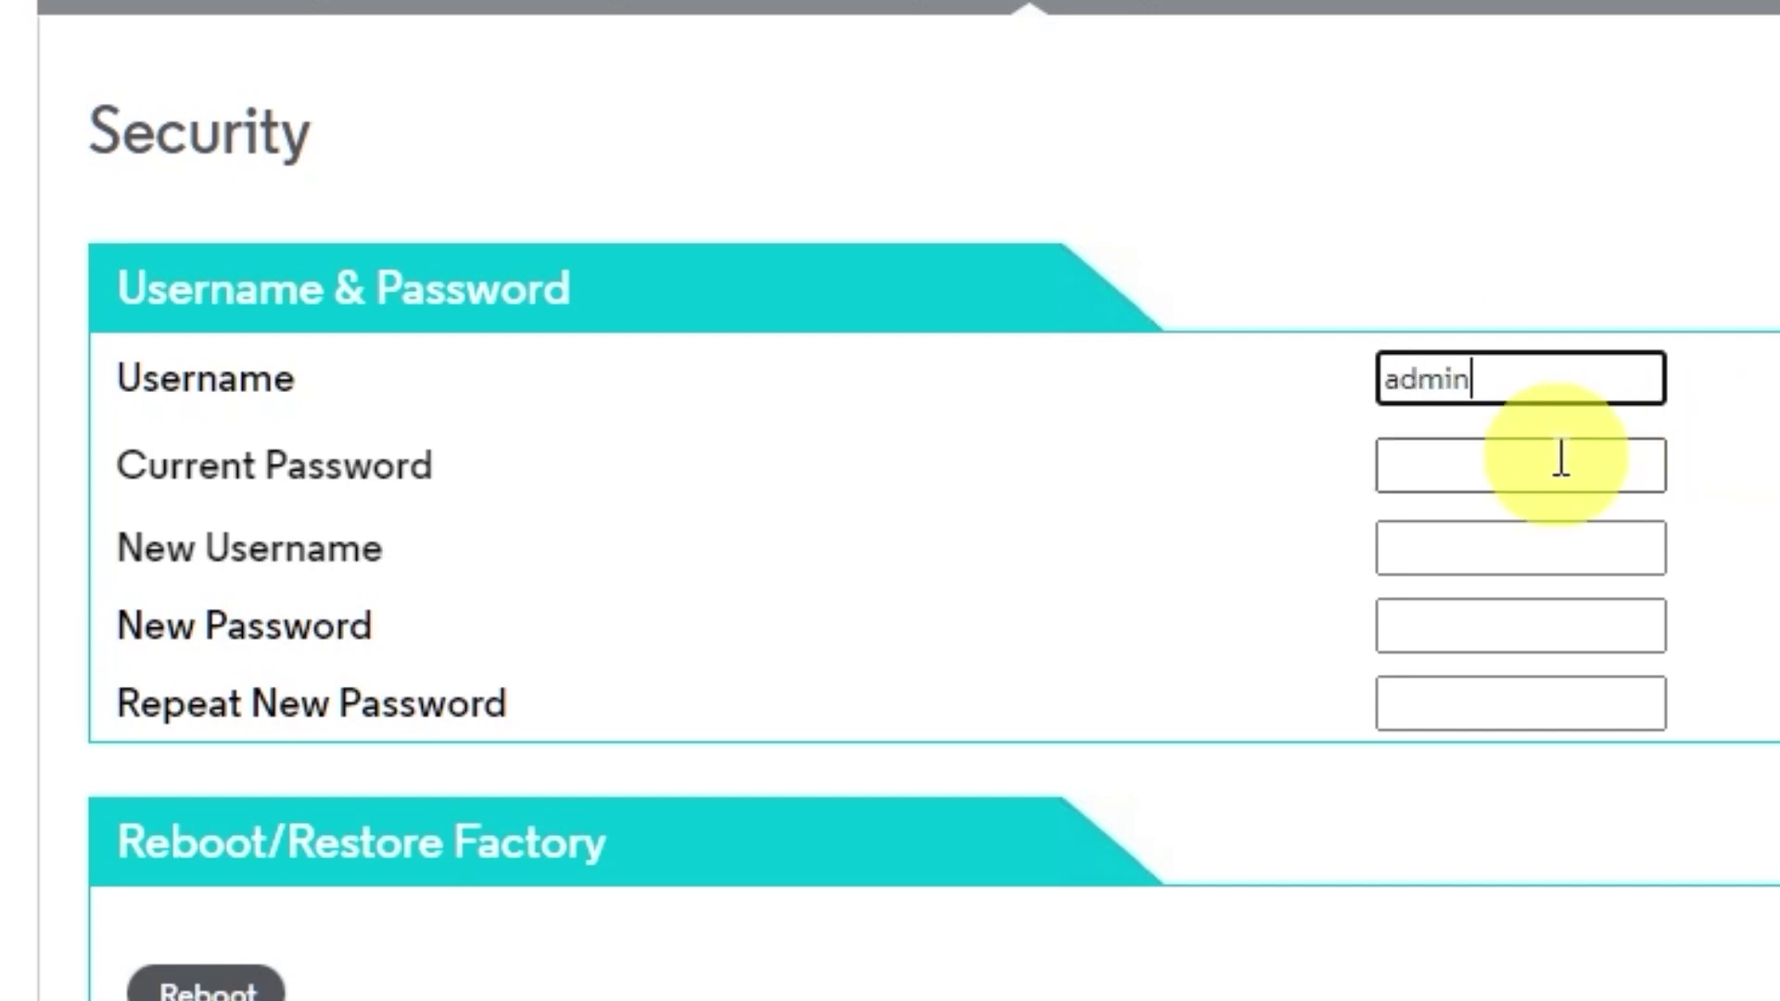
{"action": "left_click", "coordinate": [1561, 461]}
{"action": "type", "text": "admin1"}
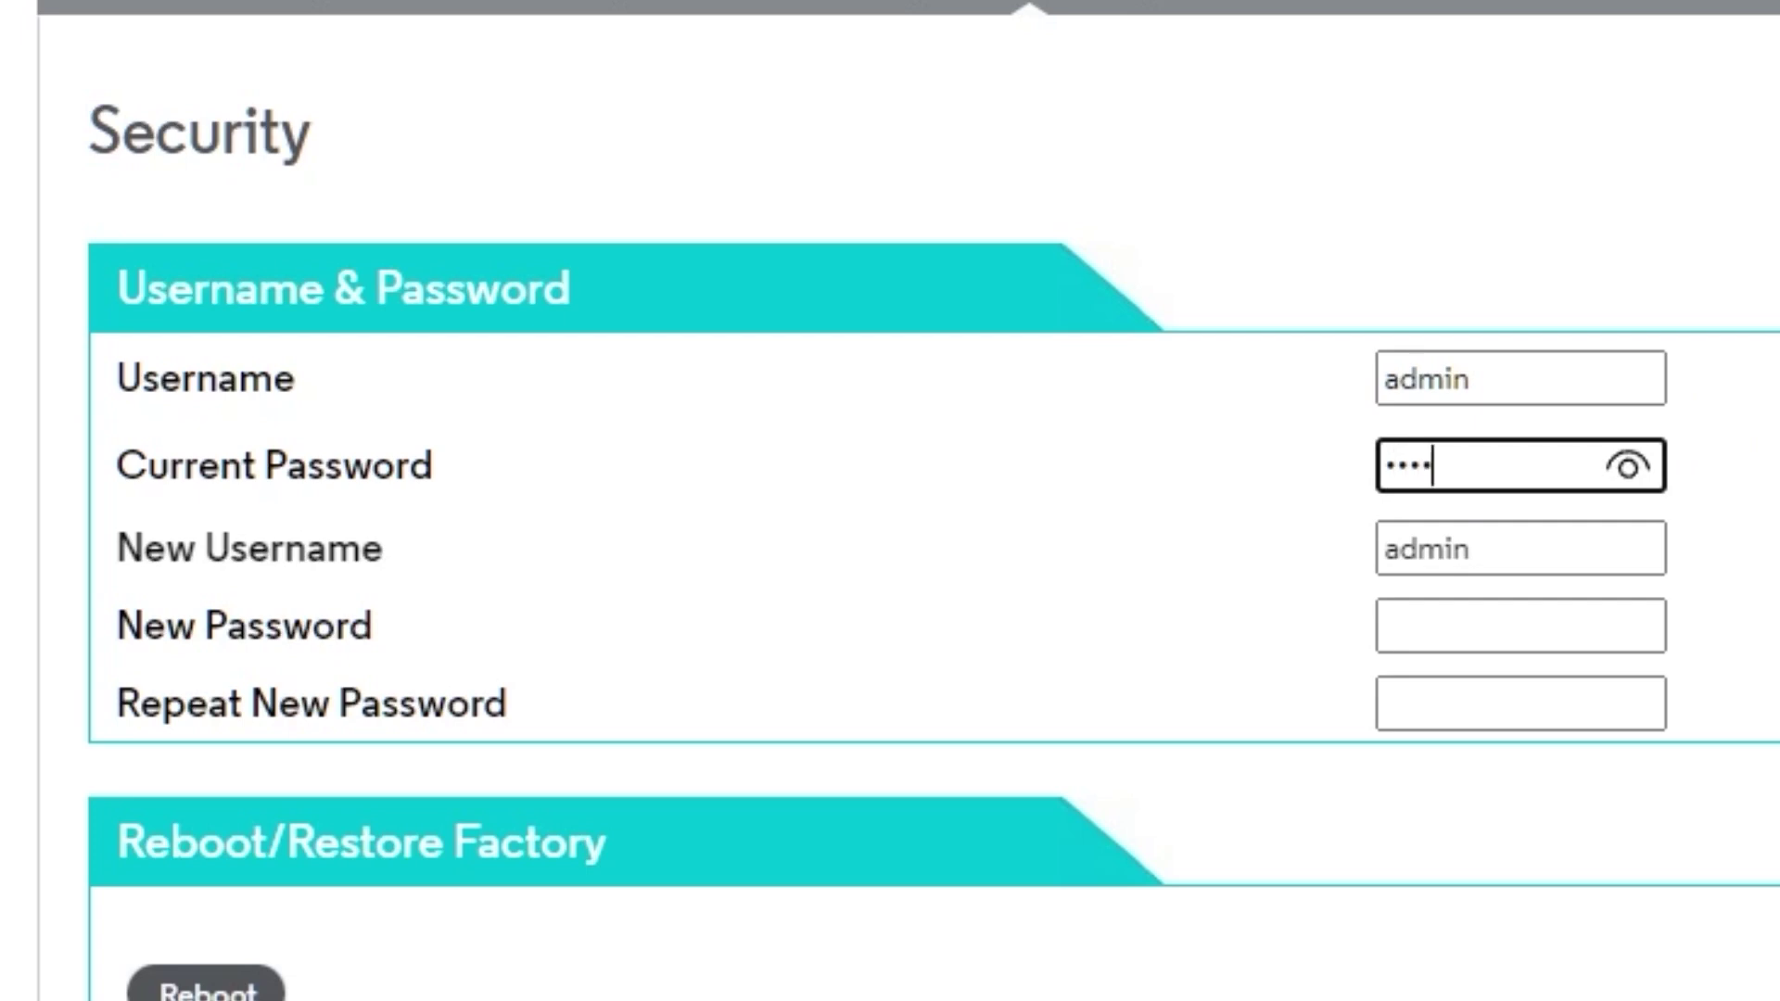
{"action": "type", "text": "23"}
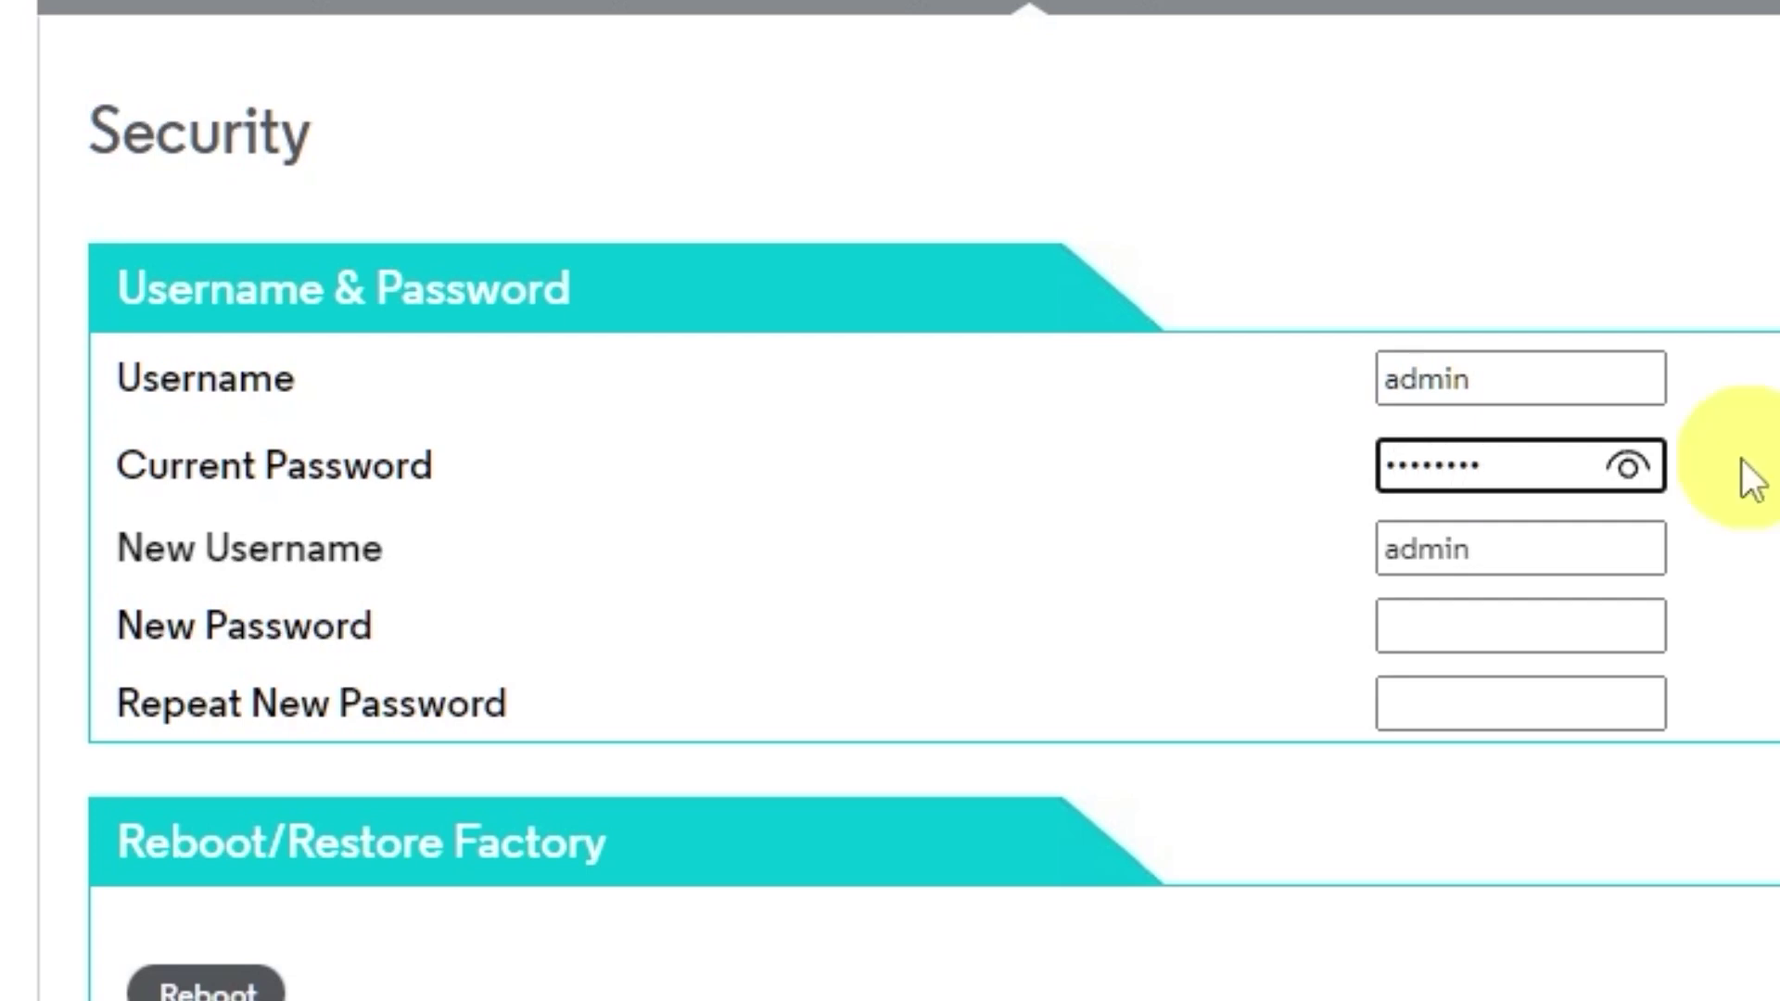
{"action": "left_click", "coordinate": [1626, 467]}
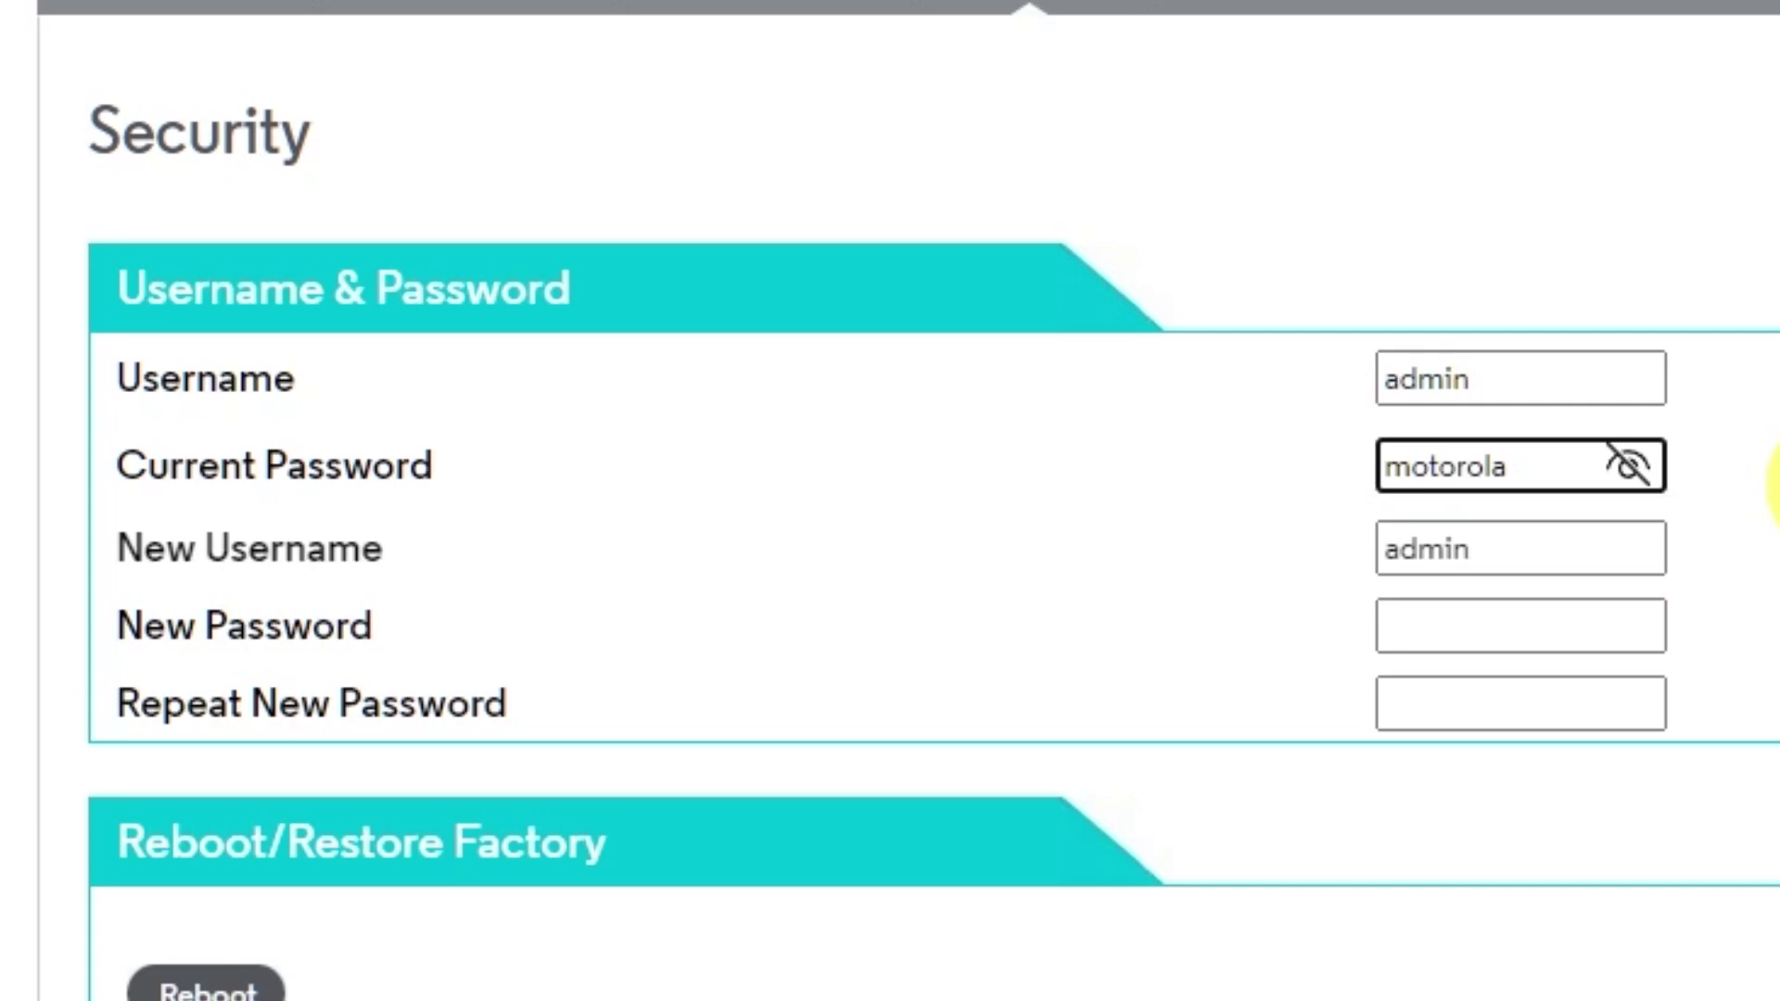
Step: Type the new admin password in both fields, revealing each to confirm they match
{"action": "left_click", "coordinate": [1521, 623]}
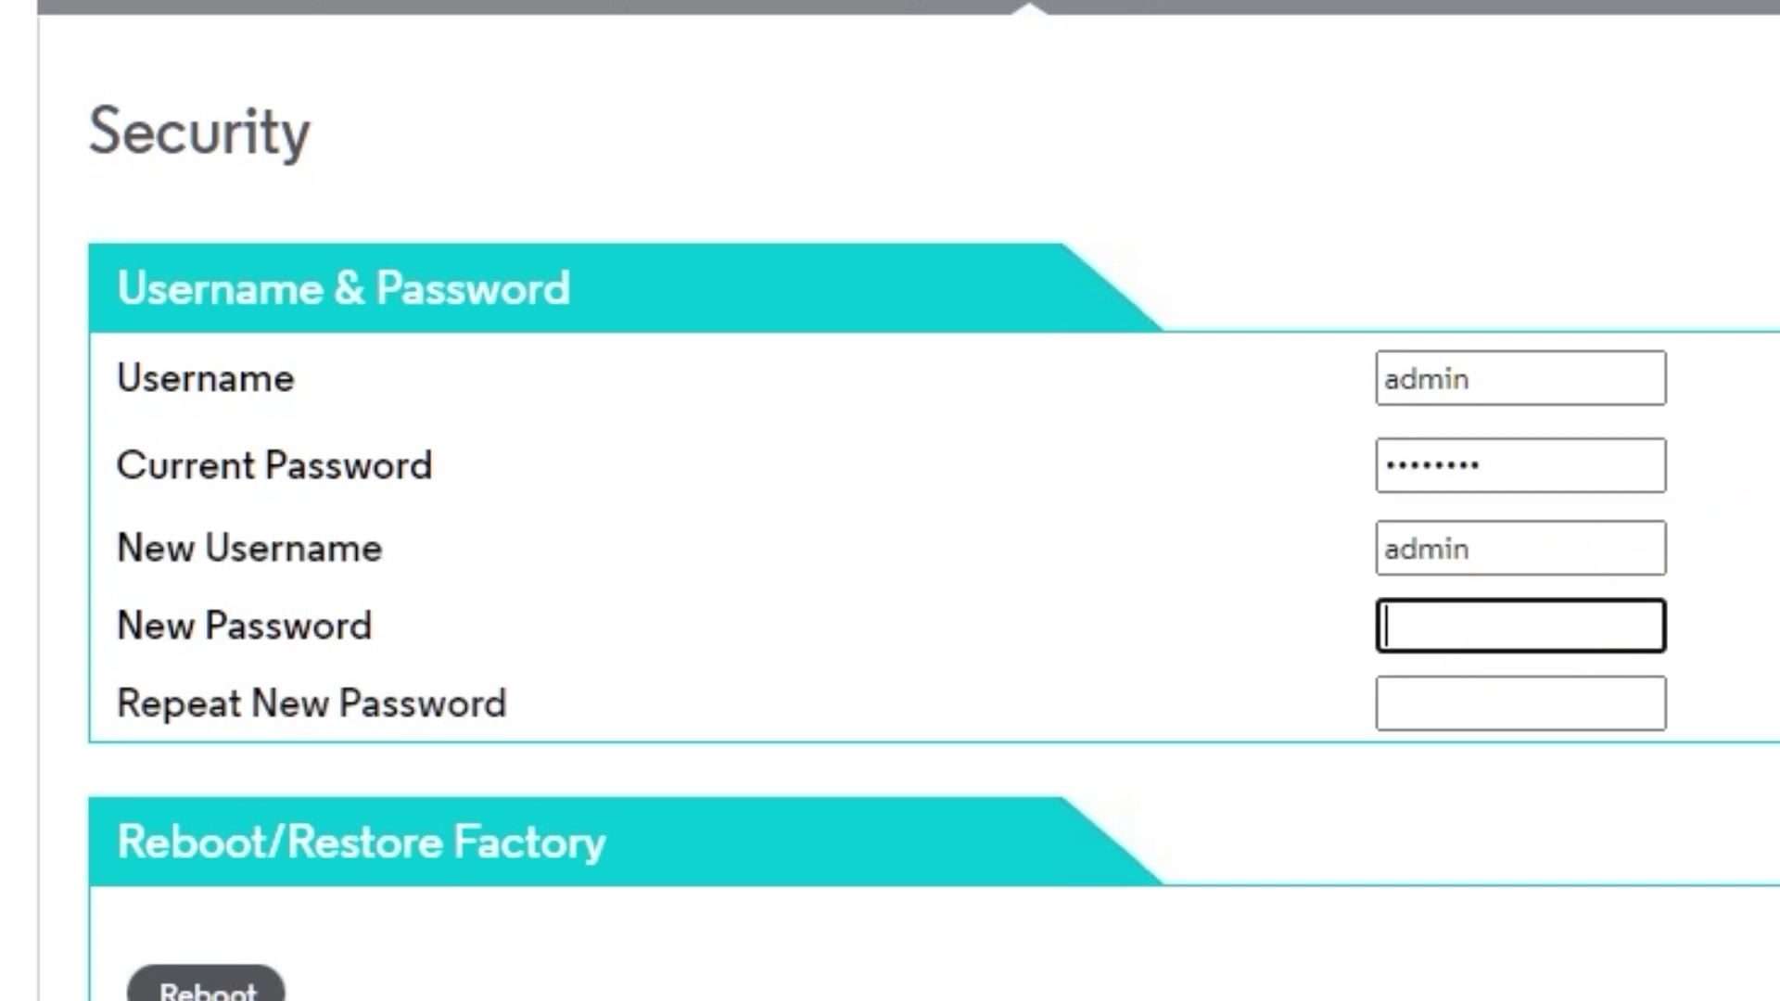
{"action": "type", "text": "********"}
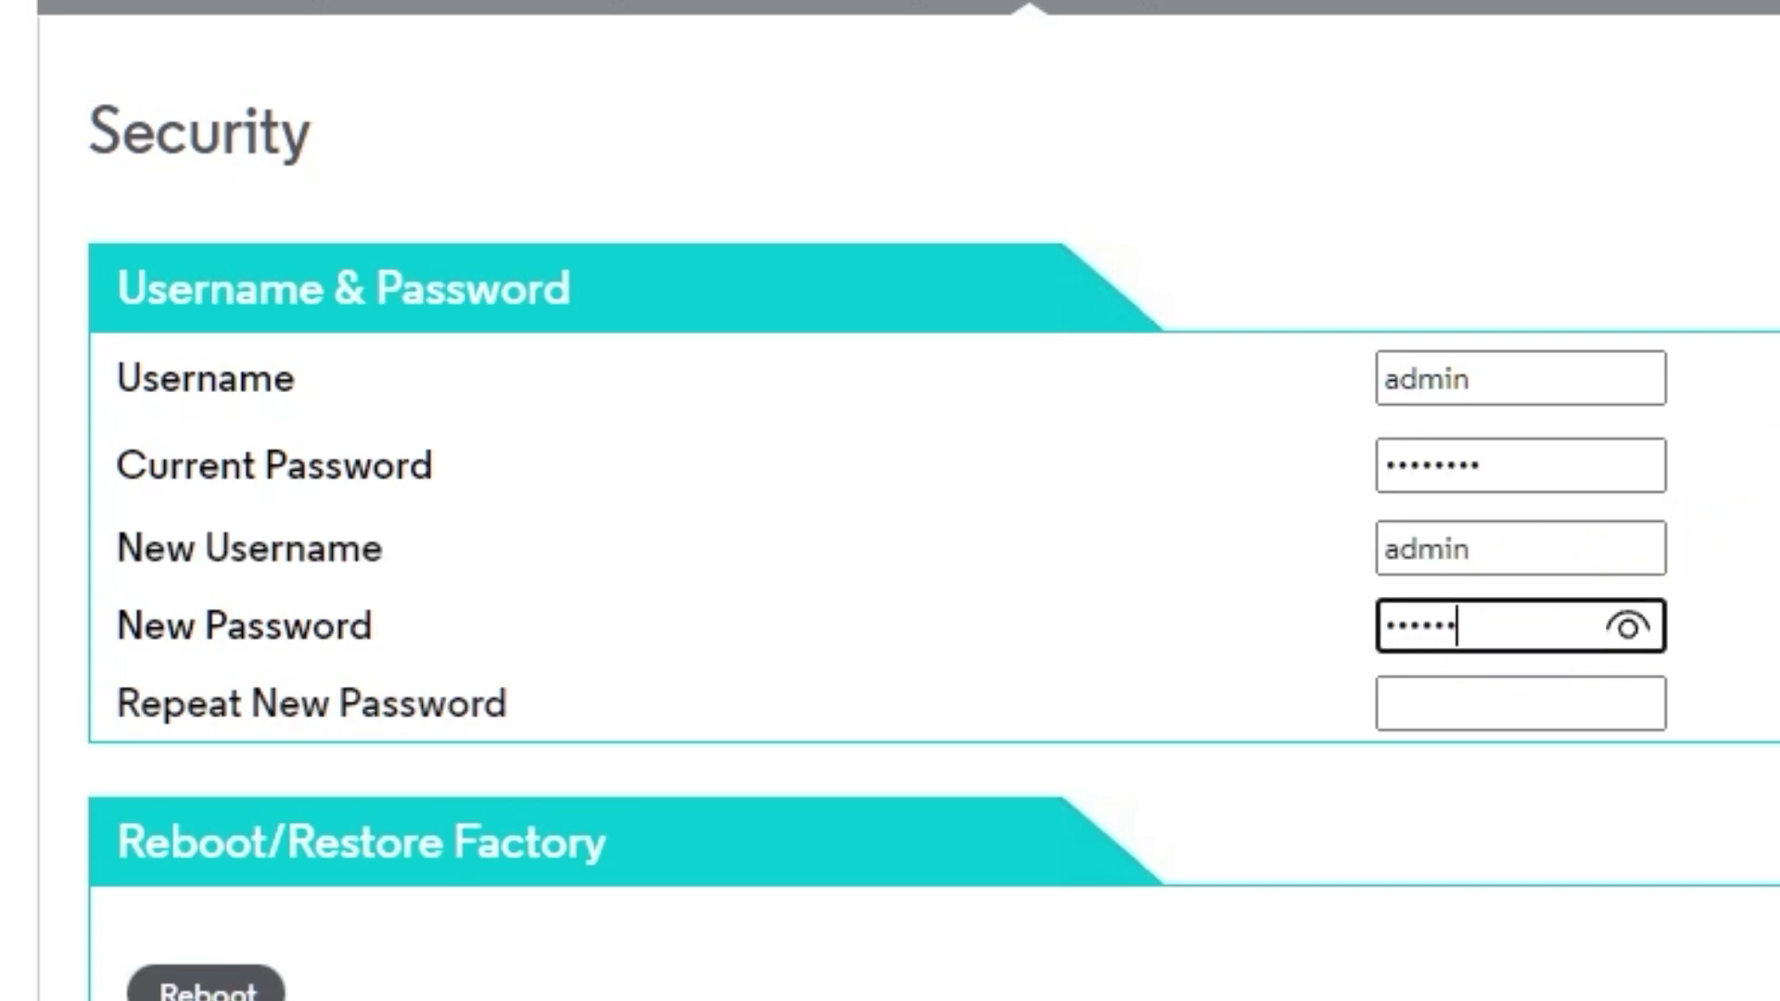
{"action": "type", "text": "**"}
{"action": "left_click", "coordinate": [1625, 626]}
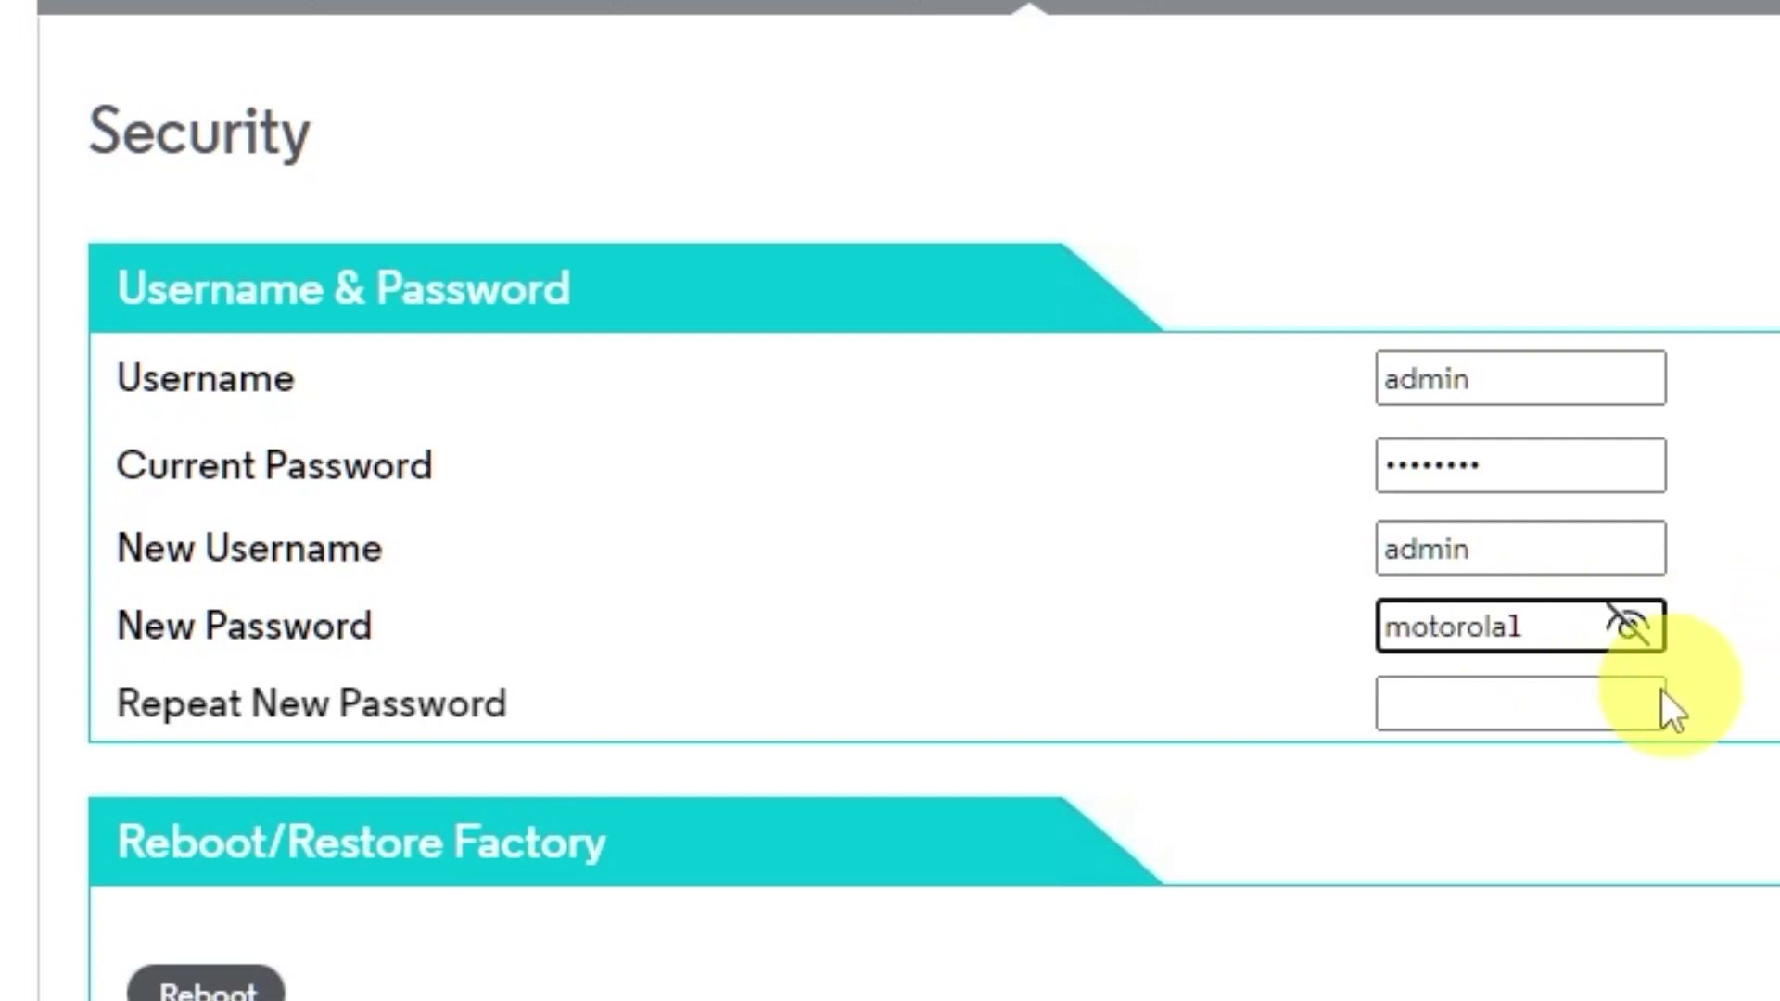
{"action": "left_click", "coordinate": [1599, 702]}
{"action": "type", "text": "motor"}
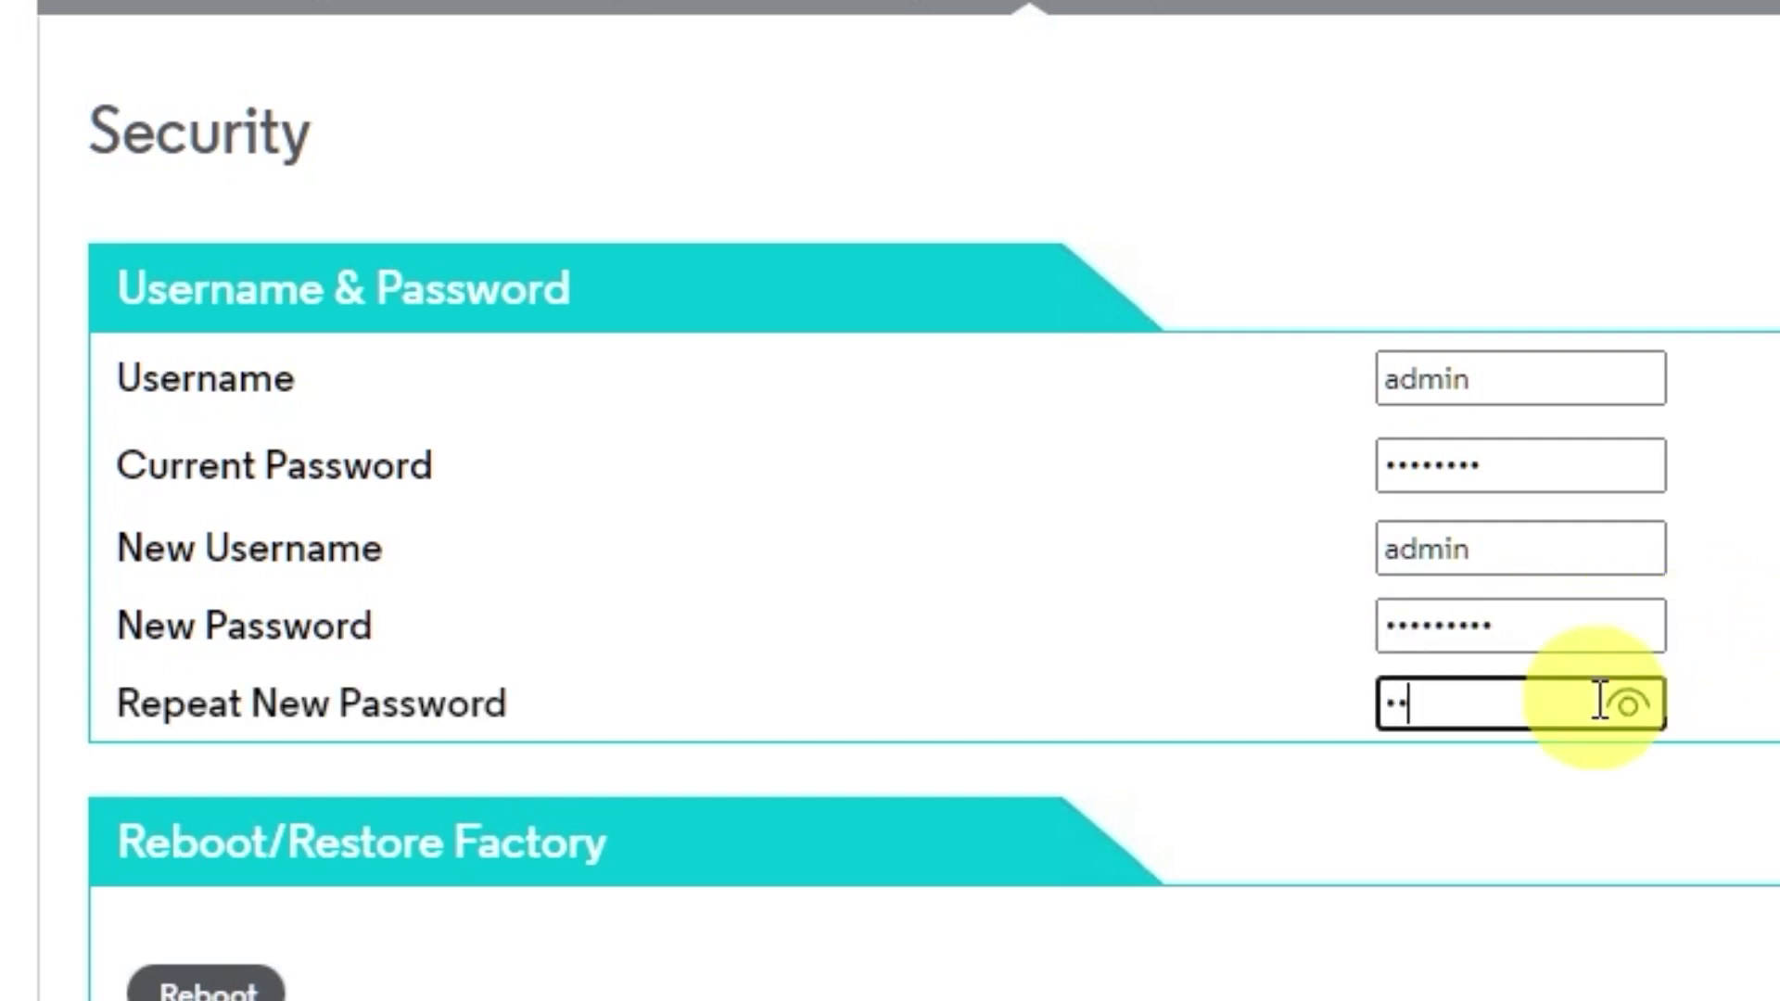
{"action": "type", "text": "ola1"}
{"action": "left_click", "coordinate": [1627, 706]}
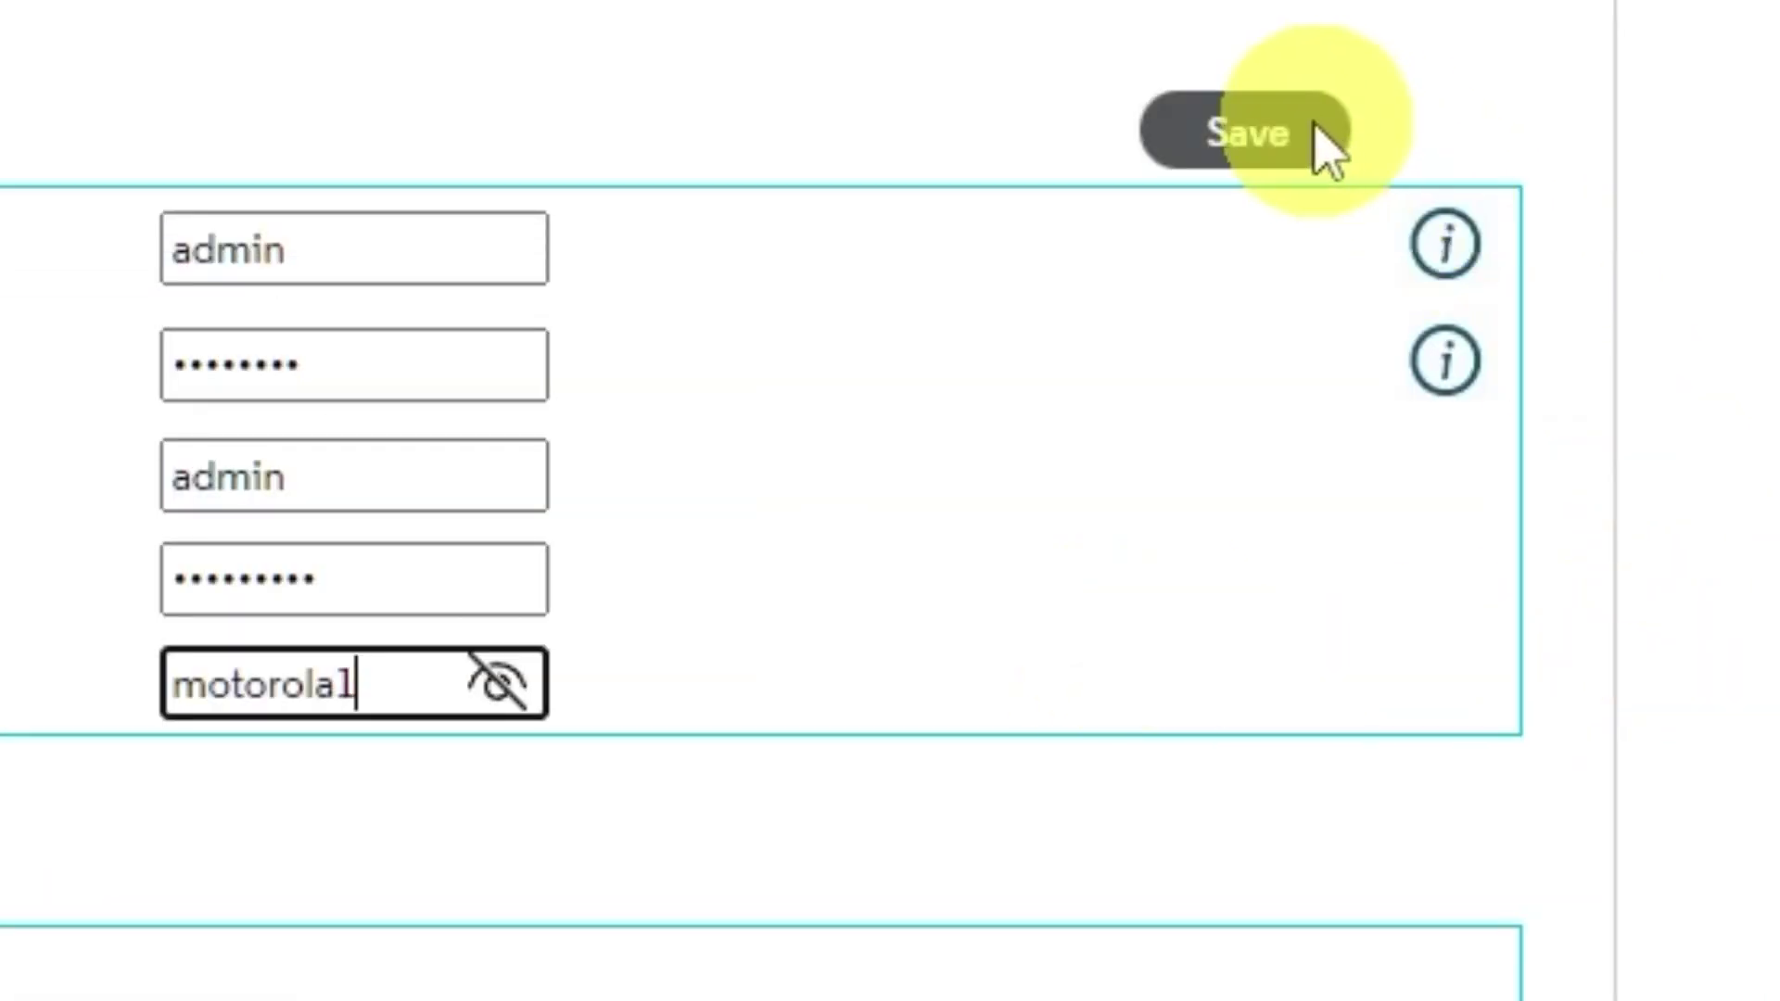
Step: Save the password change, acknowledge the success message and decline Edge's save prompt
{"action": "left_click", "coordinate": [1284, 144]}
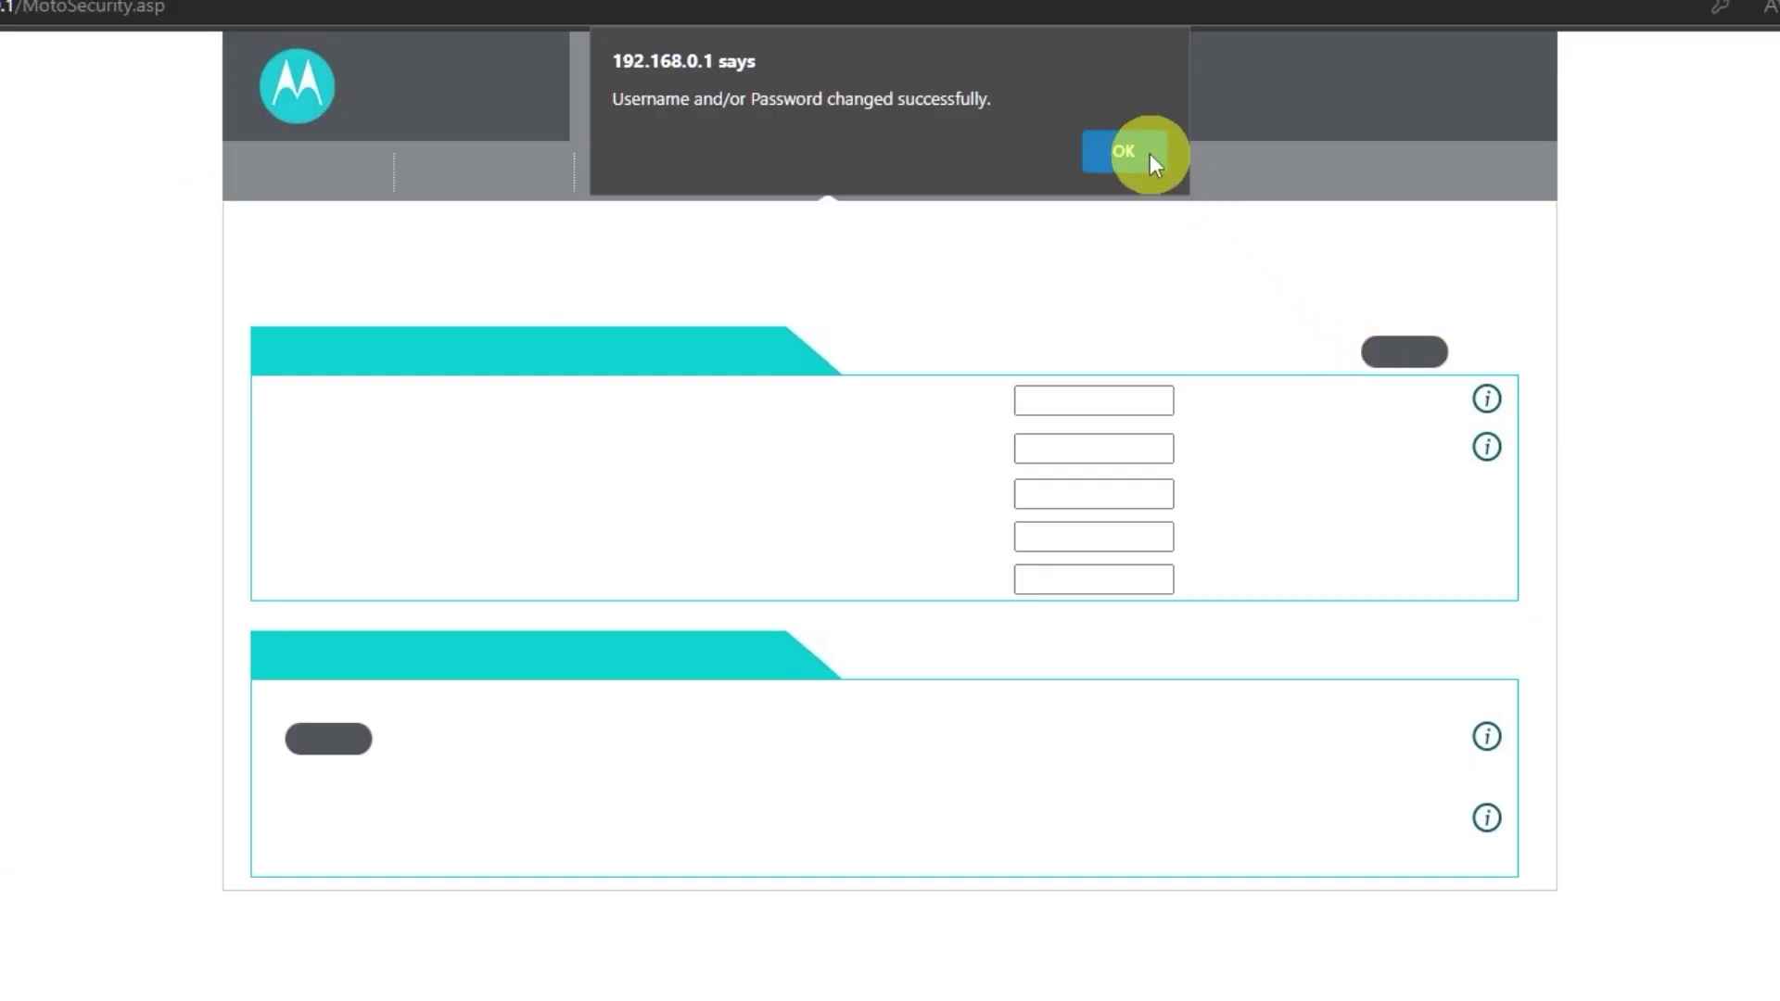
{"action": "left_click", "coordinate": [1148, 150]}
{"action": "left_click", "coordinate": [1726, 315]}
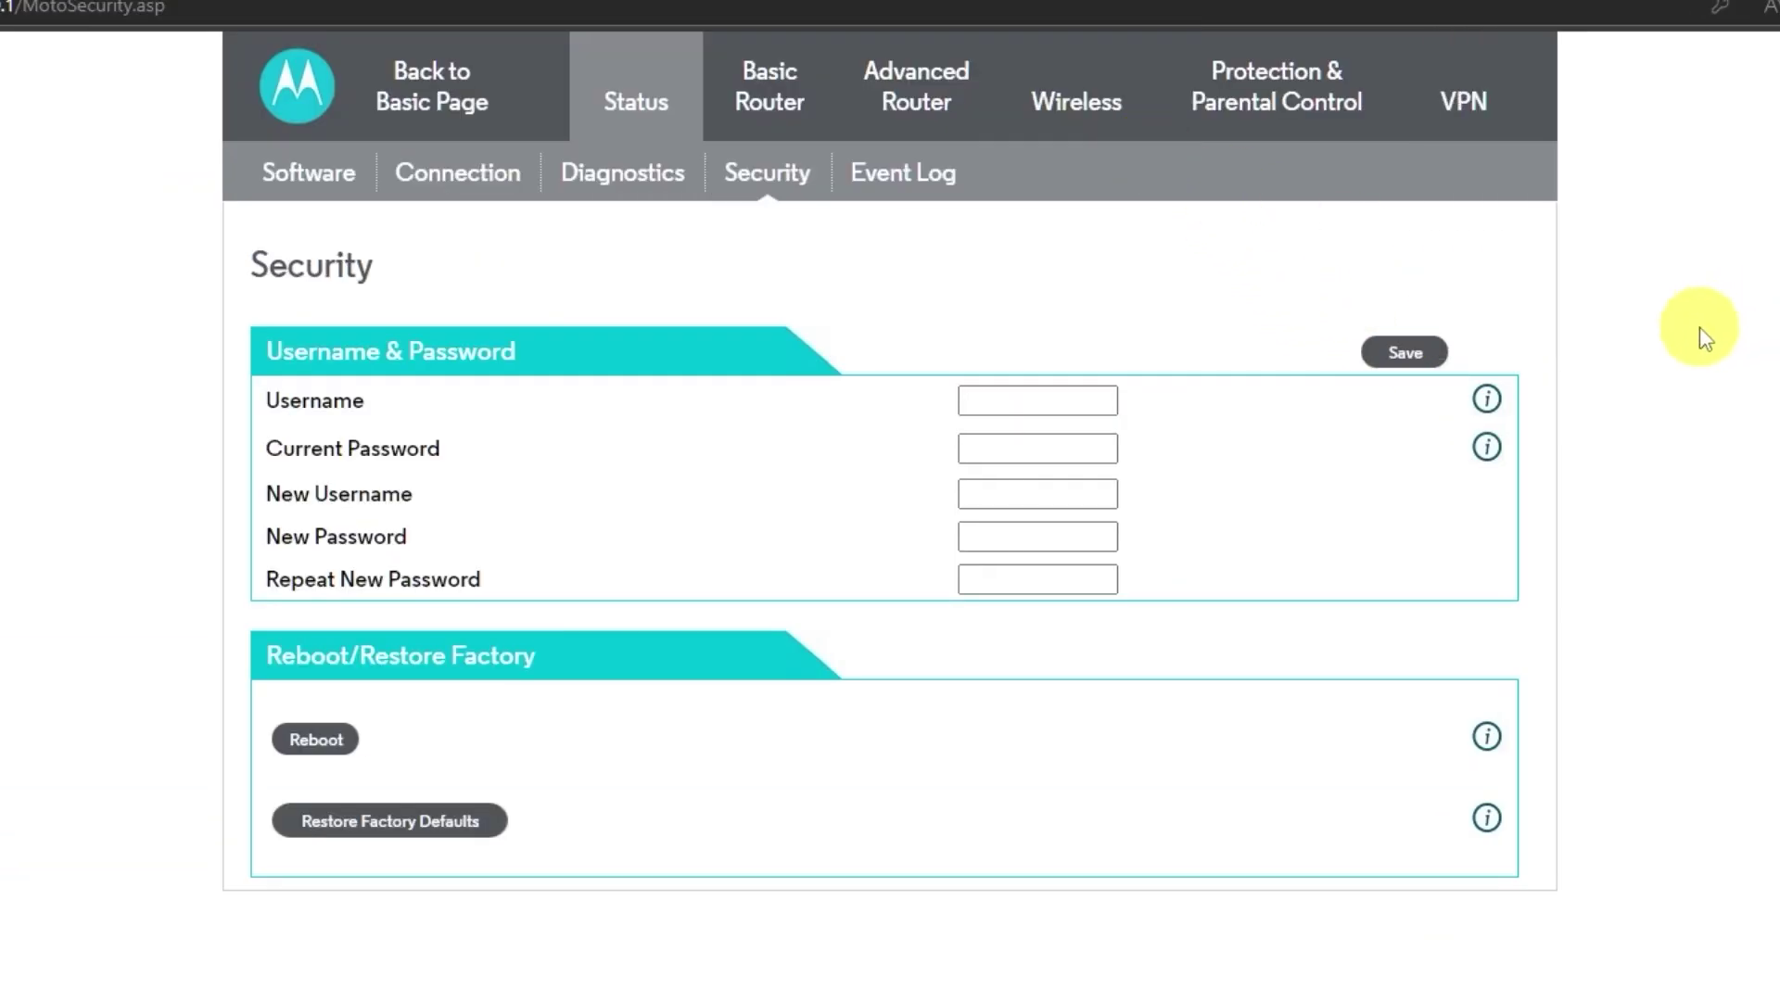
{"action": "key", "text": "super+t"}
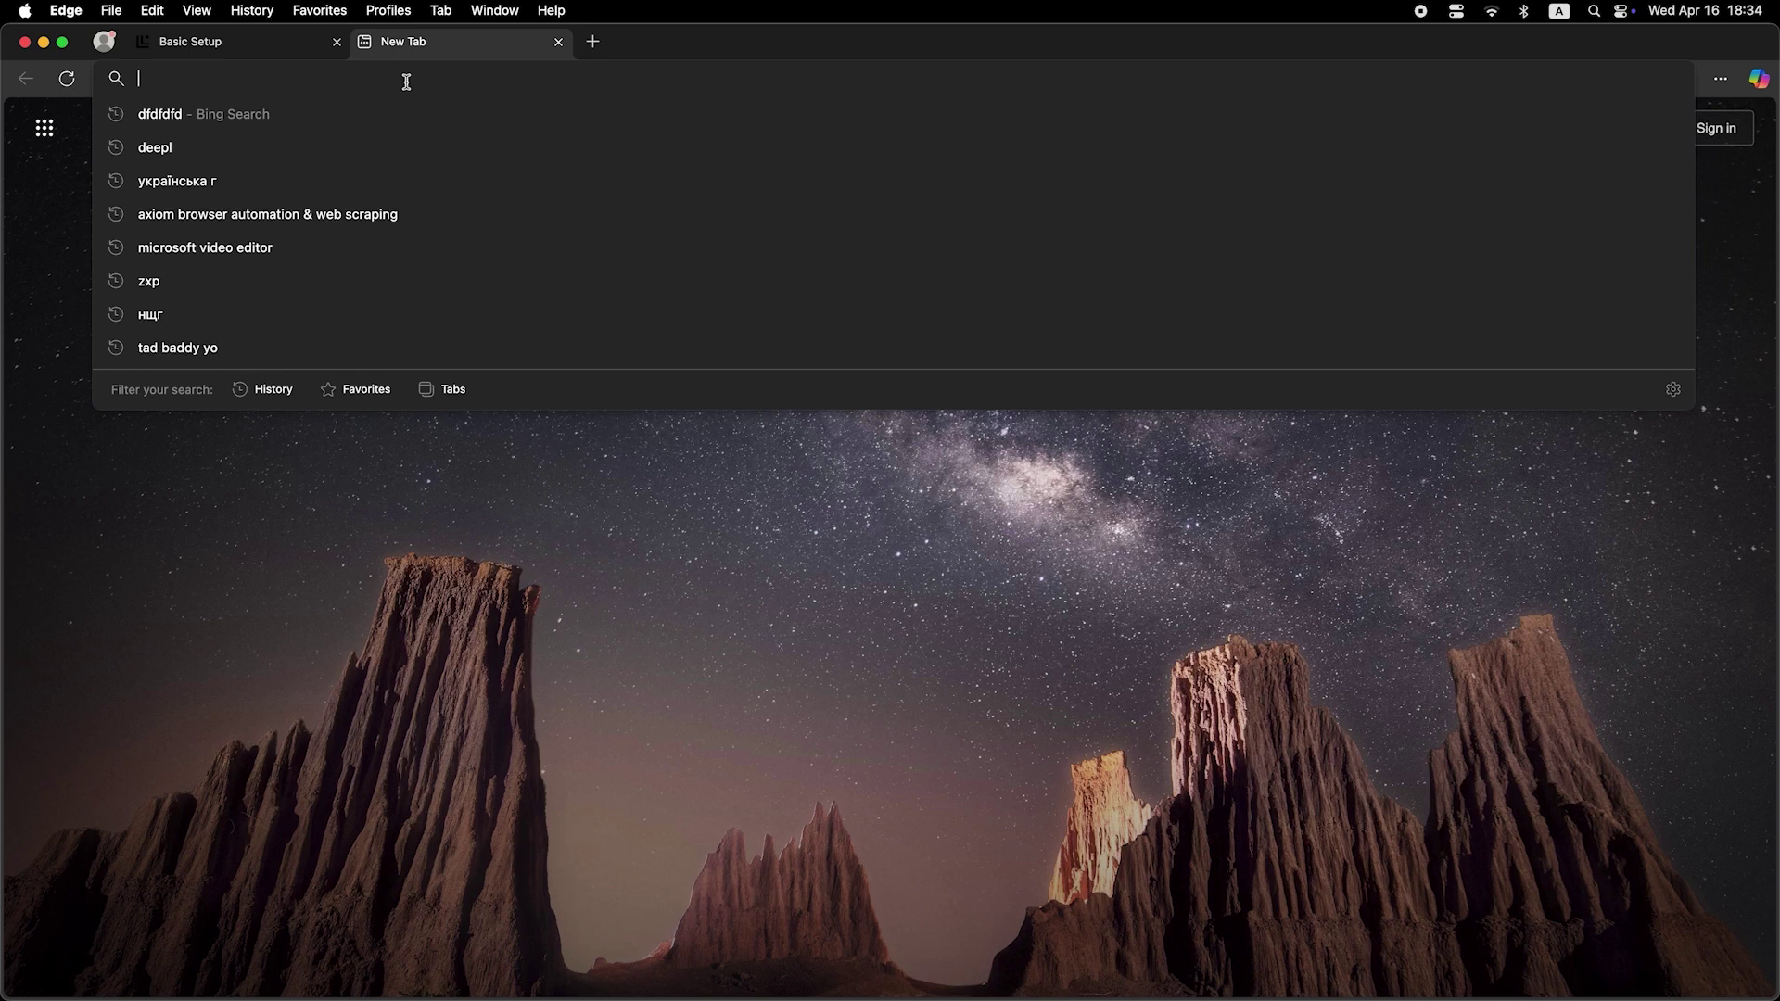
Step: Run a test entry from the new tab's address bar to reach the modem login page
{"action": "type", "text": "dfdfdfdf"}
{"action": "key", "text": "Return"}
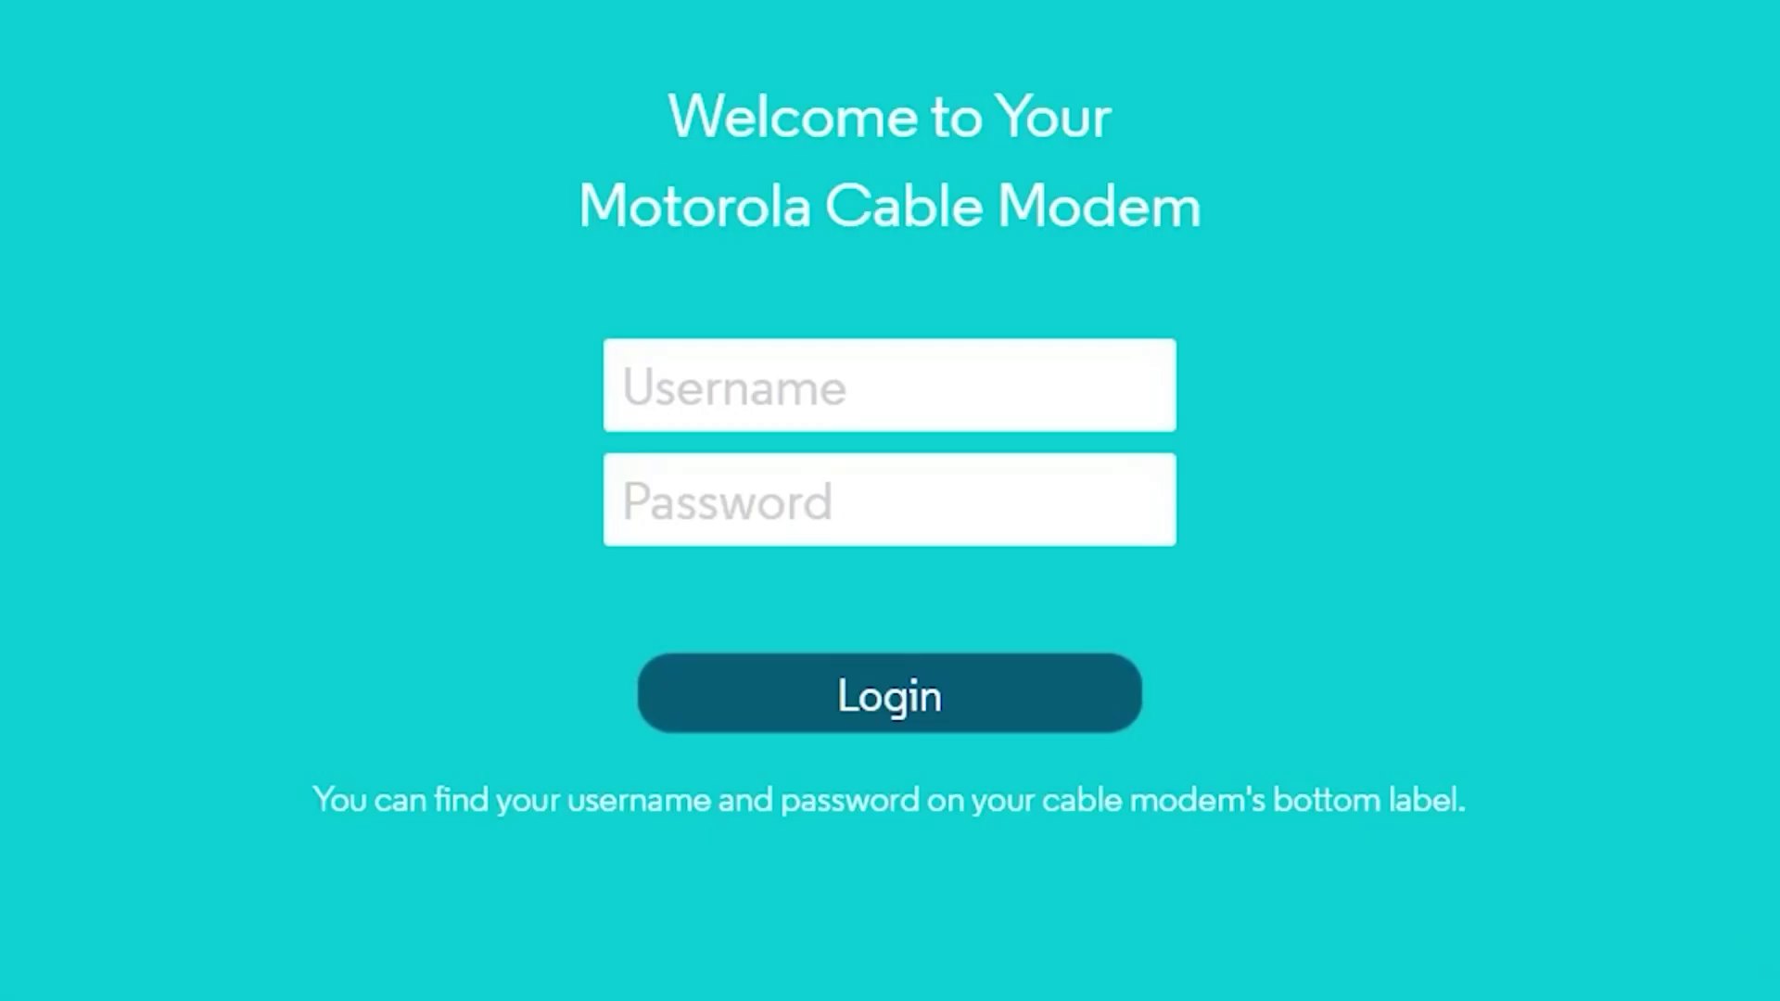
Step: Sign in to the modem as admin with the login password, revealing it to check
{"action": "left_click", "coordinate": [794, 361]}
{"action": "type", "text": "admin"}
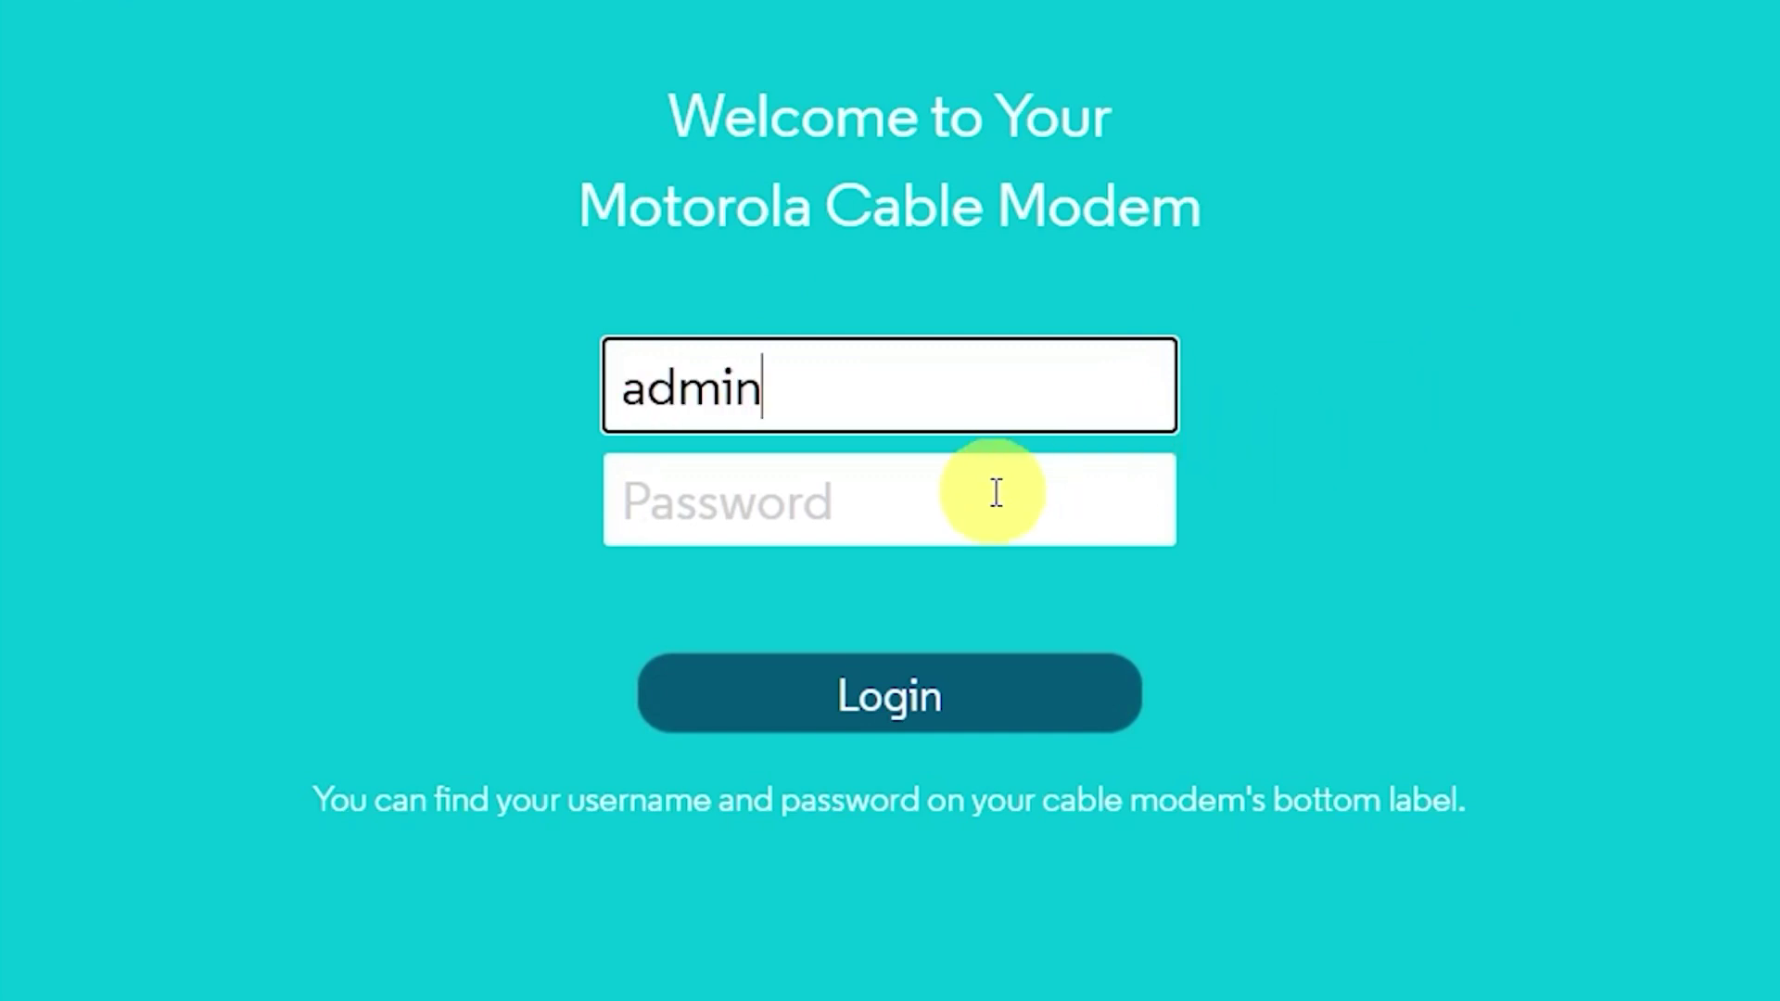
{"action": "left_click", "coordinate": [993, 492]}
{"action": "type", "text": "moto"}
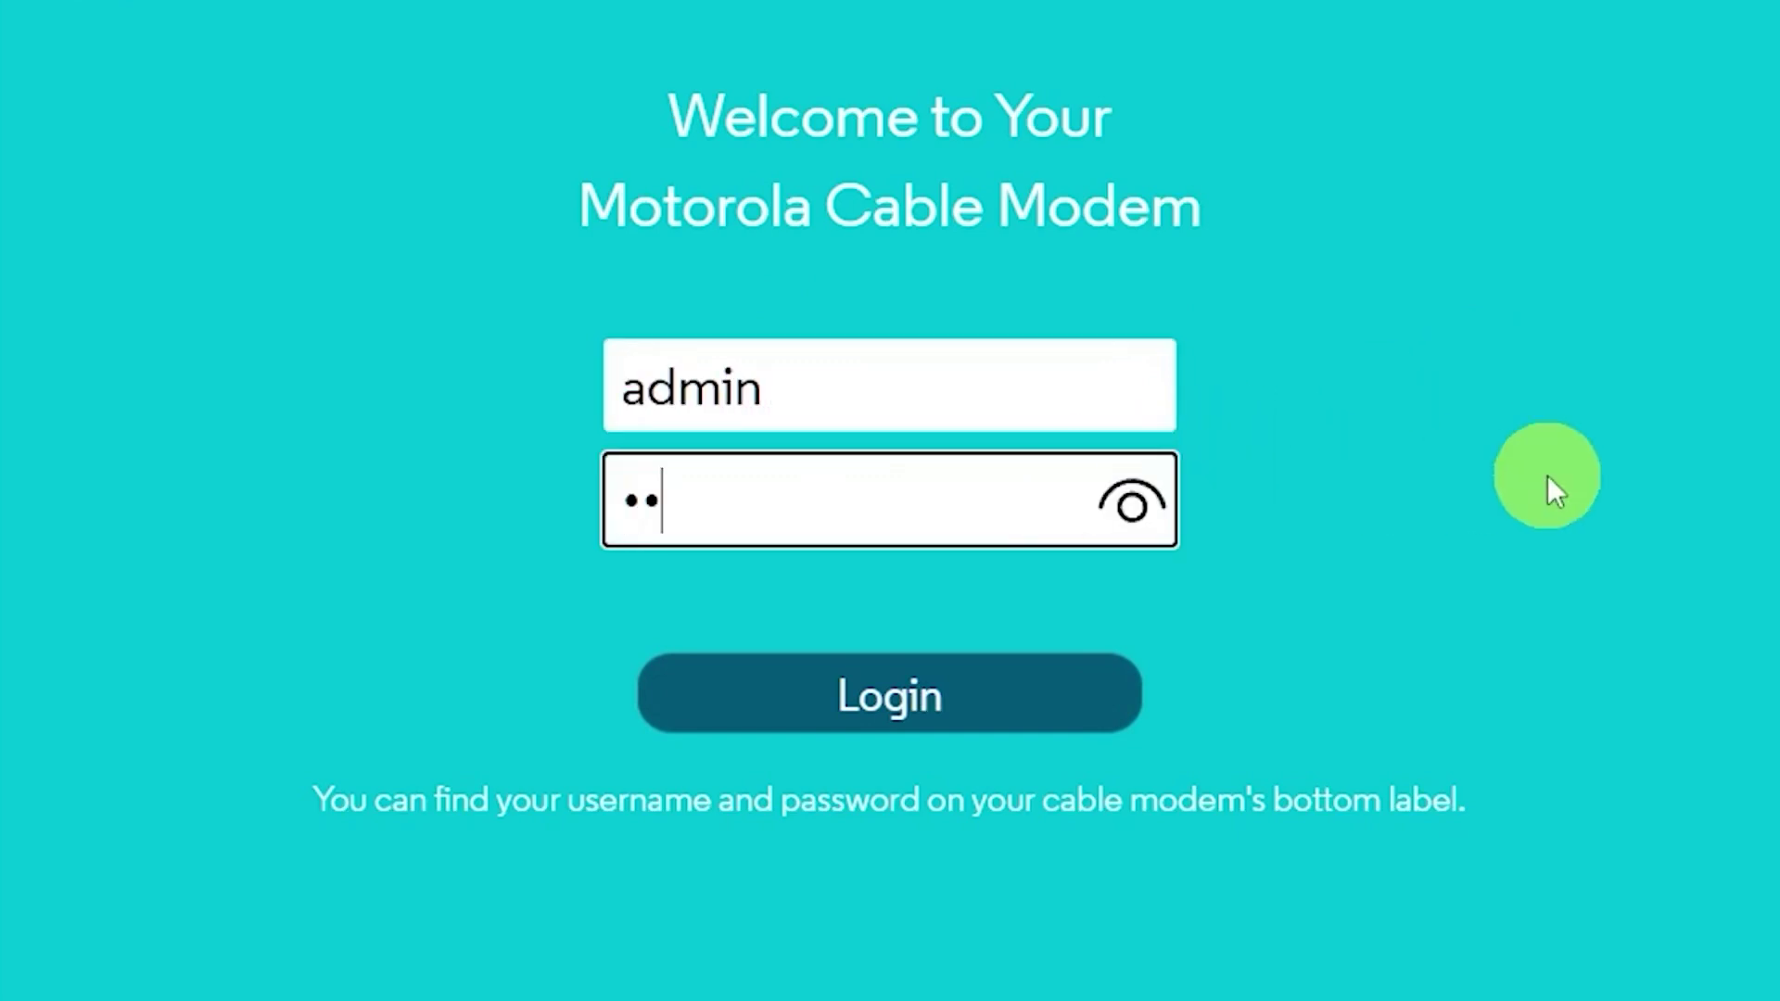
{"action": "type", "text": "rola"}
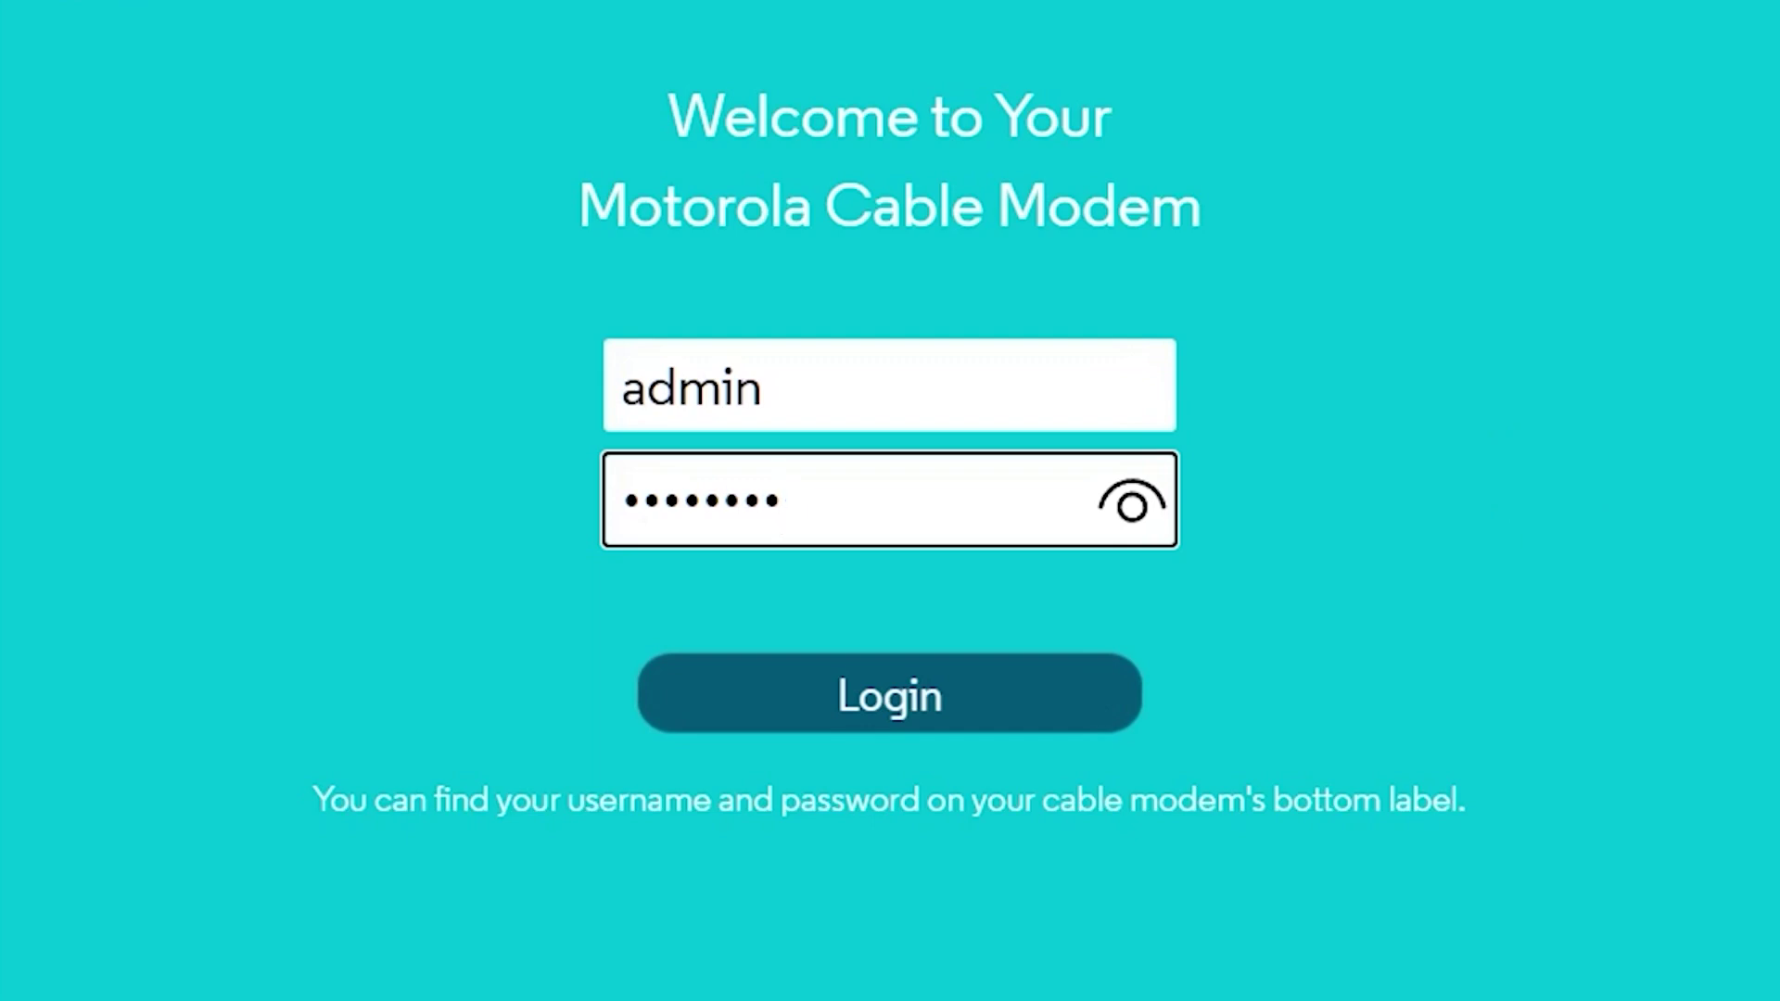
{"action": "left_click", "coordinate": [1128, 496]}
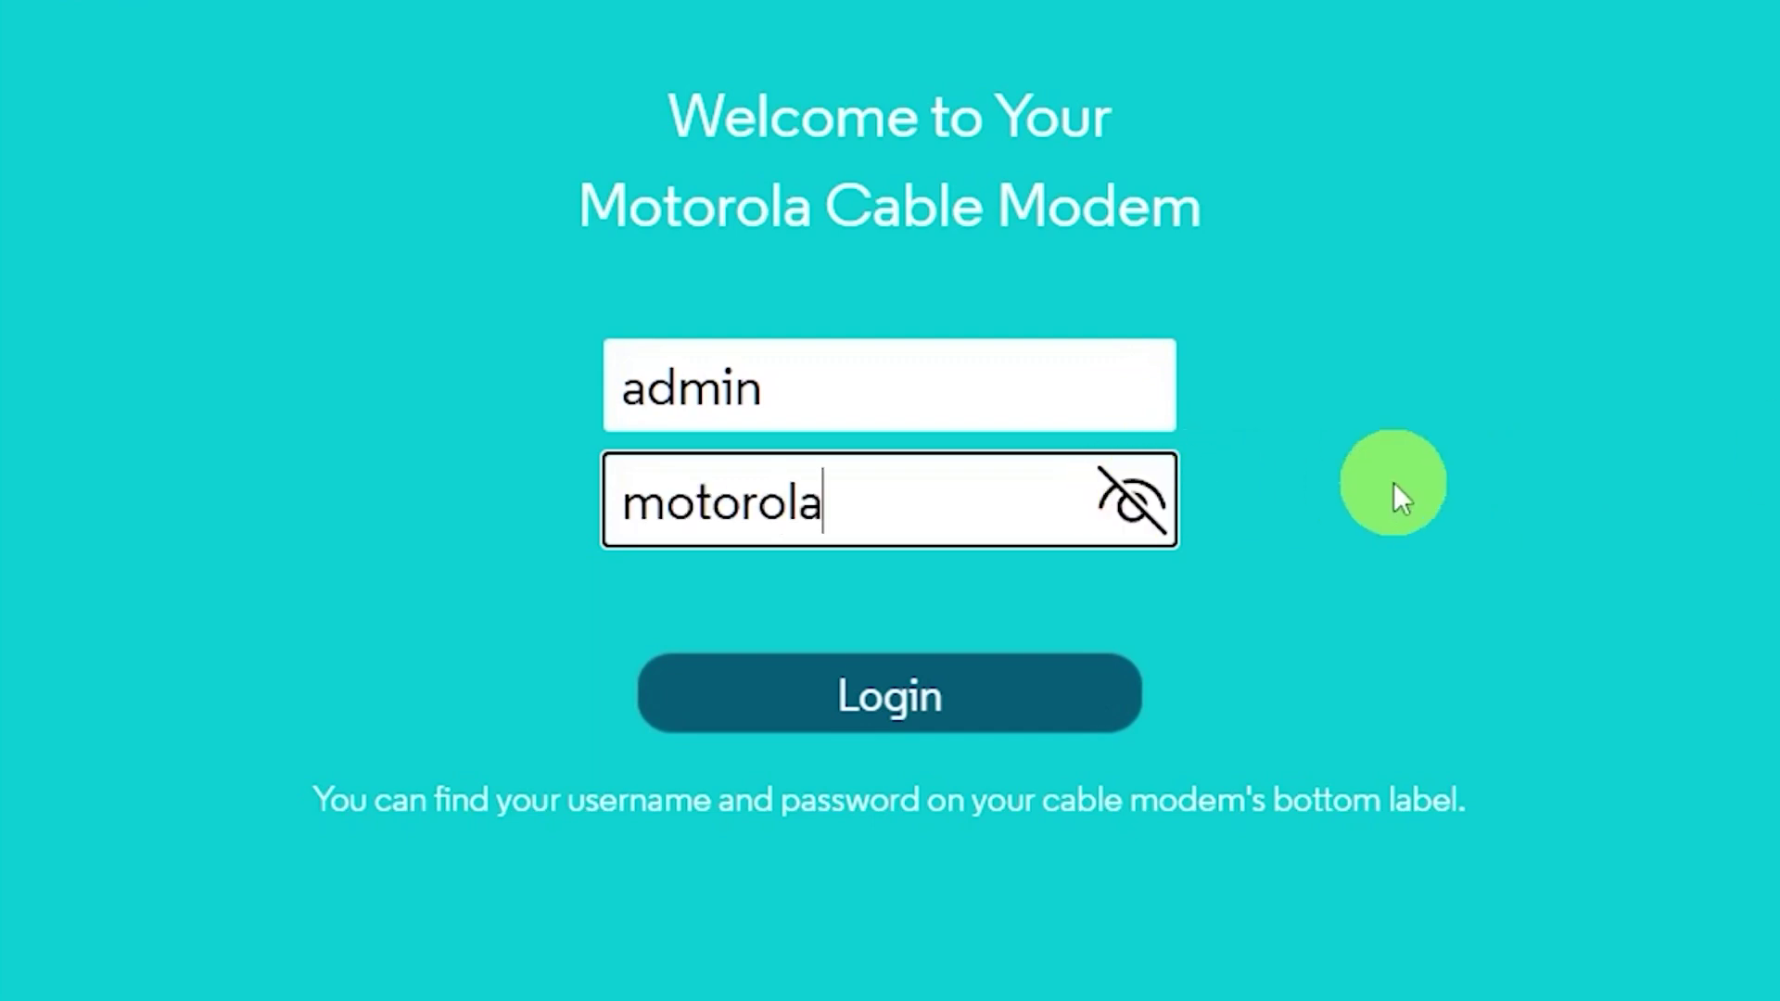
{"action": "left_click", "coordinate": [1064, 687]}
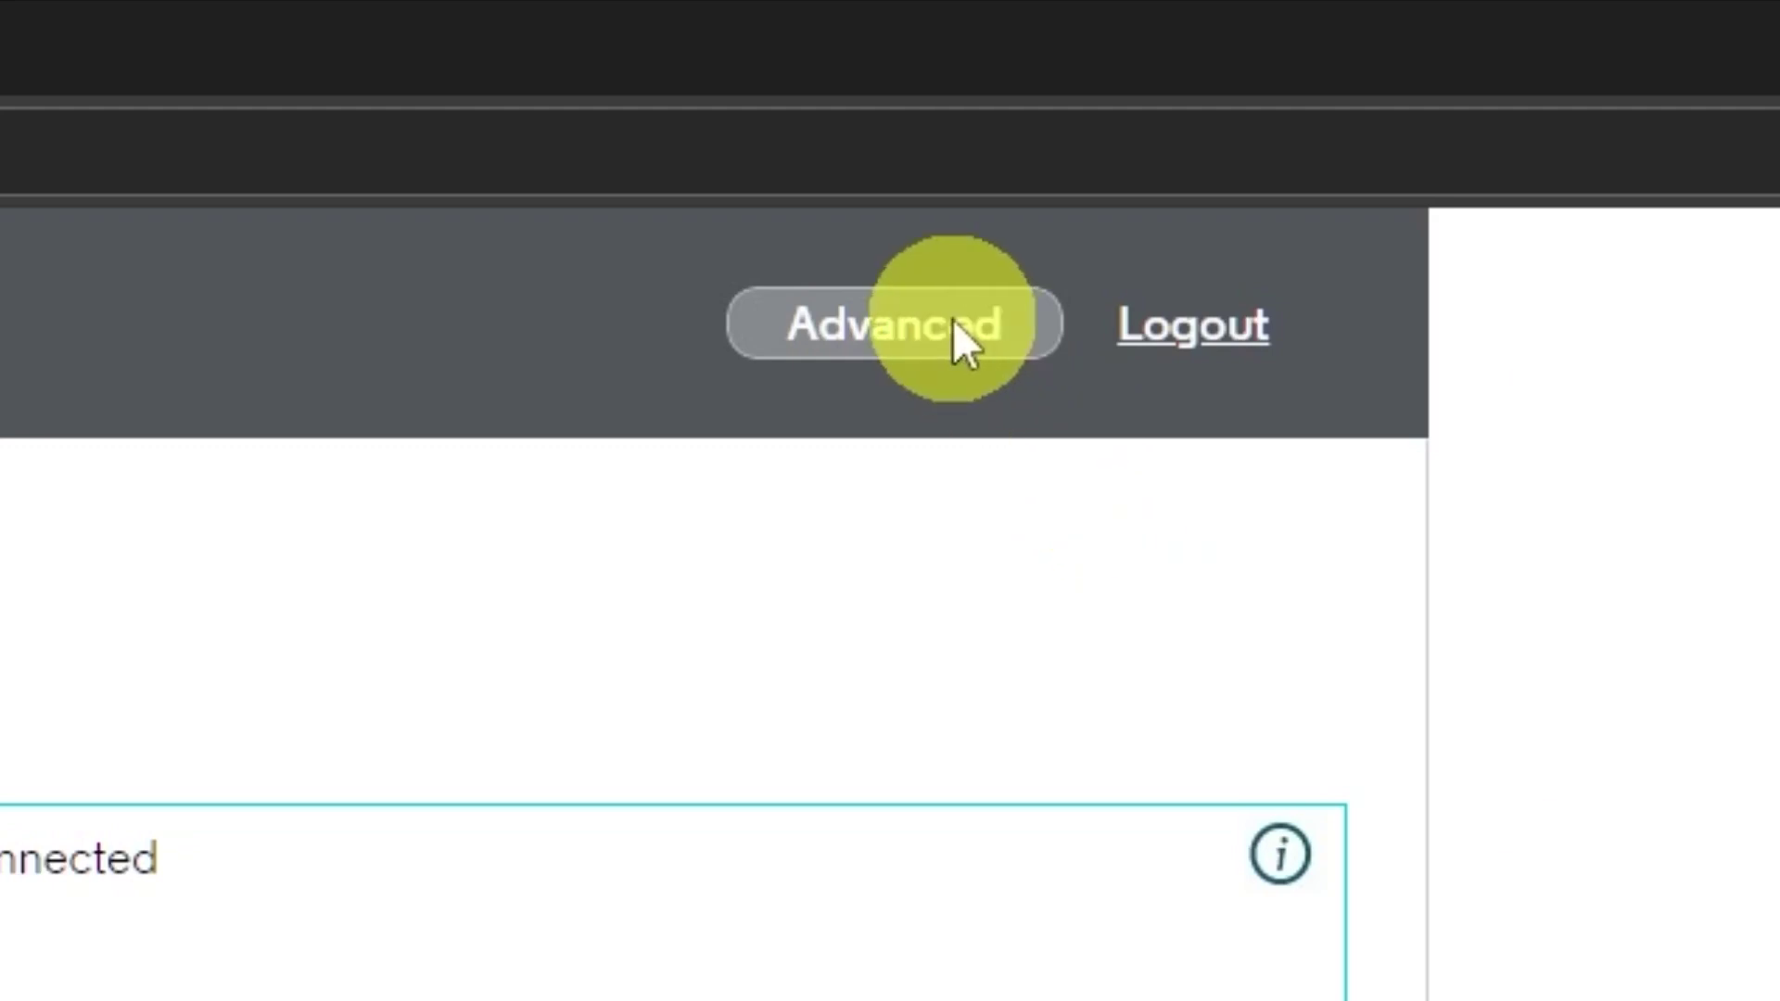
Step: Reboot the modem from the Advanced Status > Security page
{"action": "left_click", "coordinate": [949, 322]}
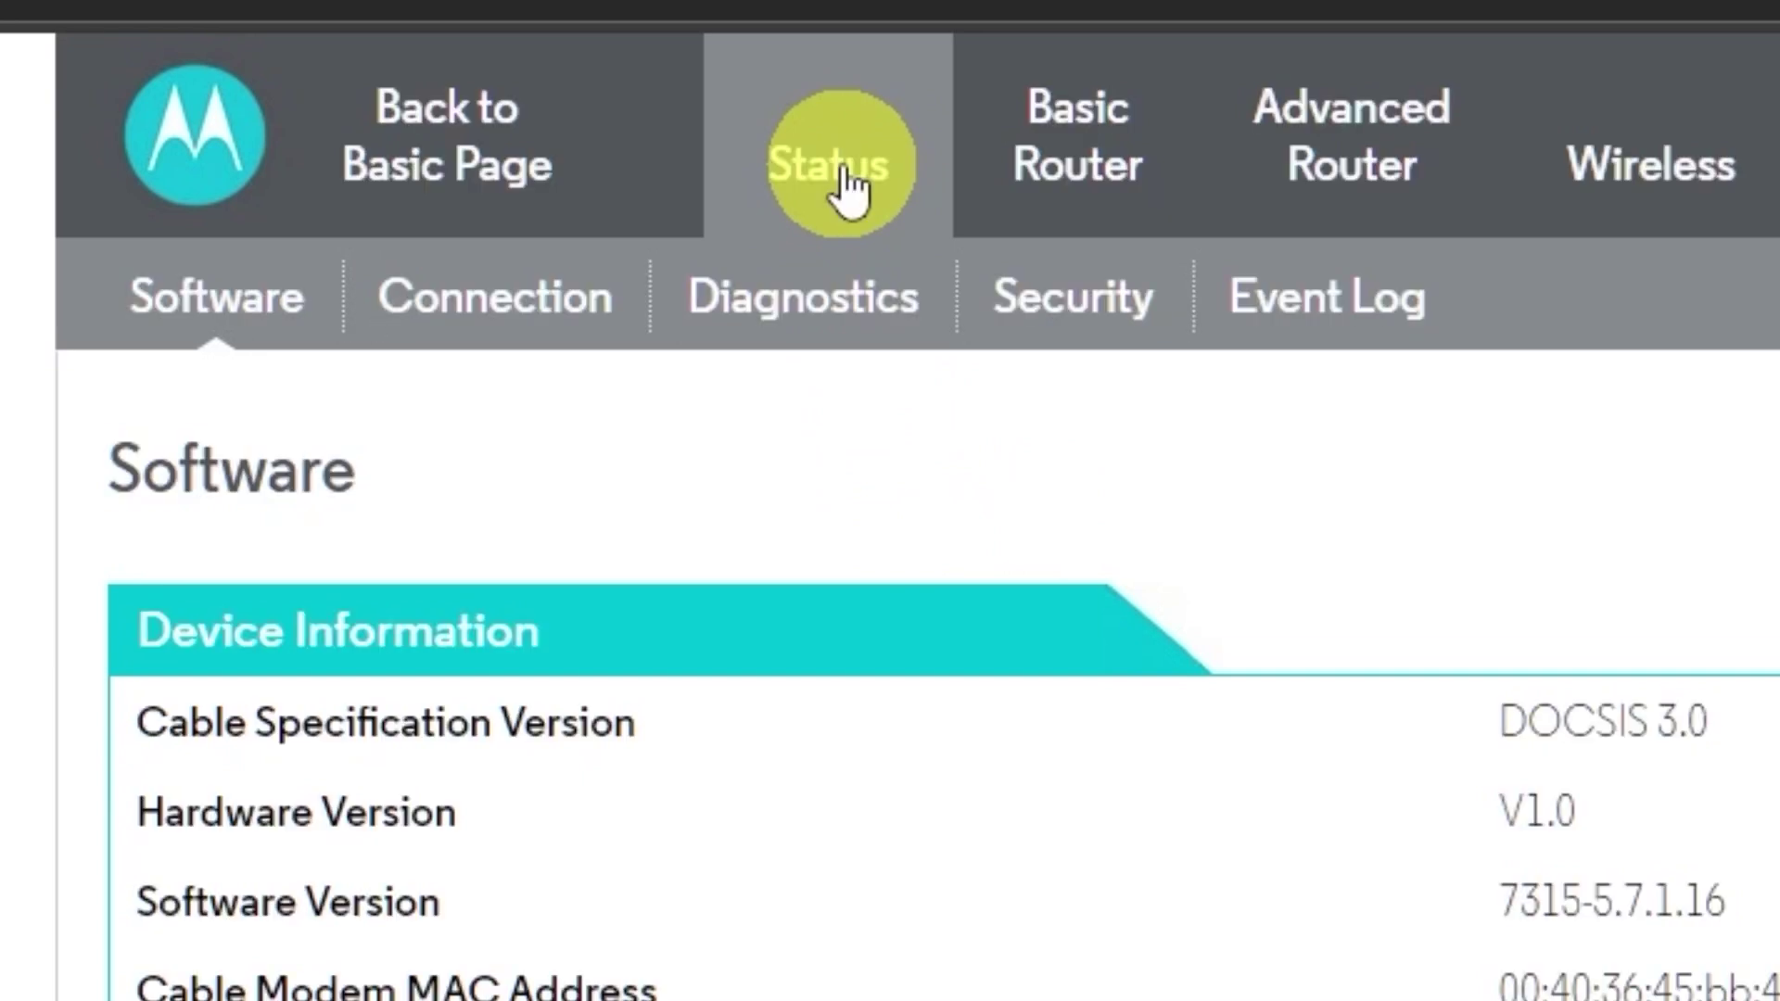
{"action": "left_click", "coordinate": [1119, 336]}
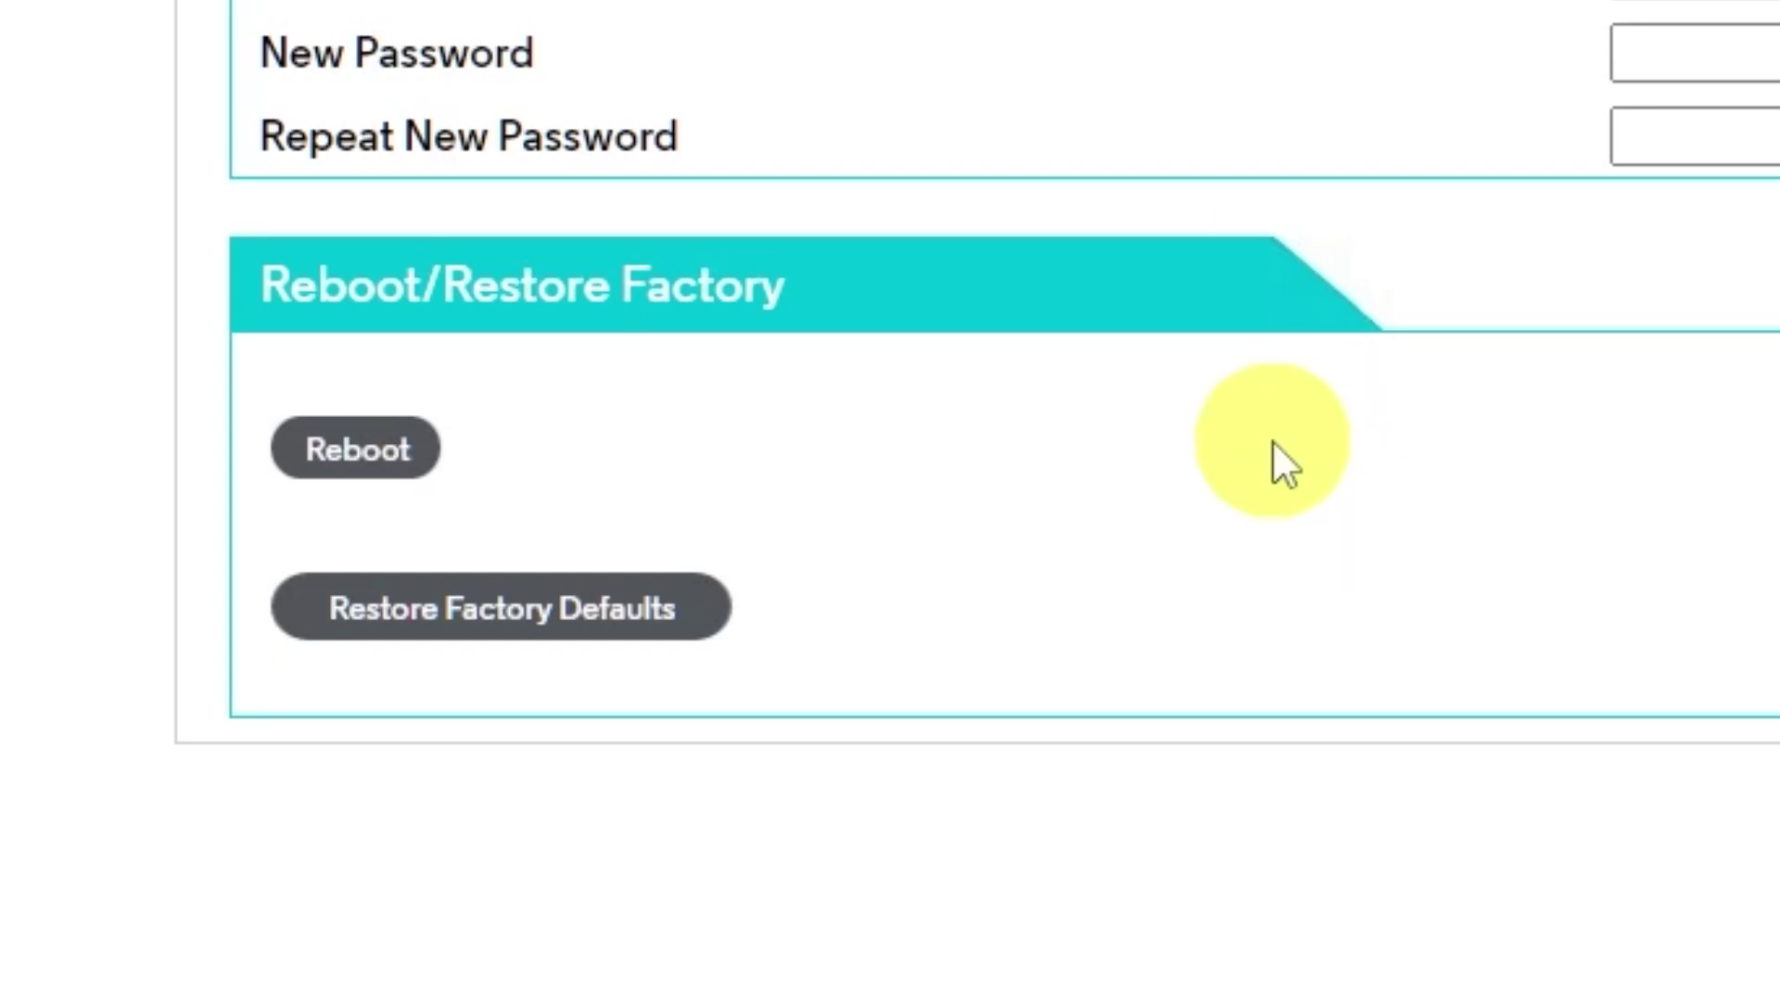
{"action": "left_click", "coordinate": [405, 453]}
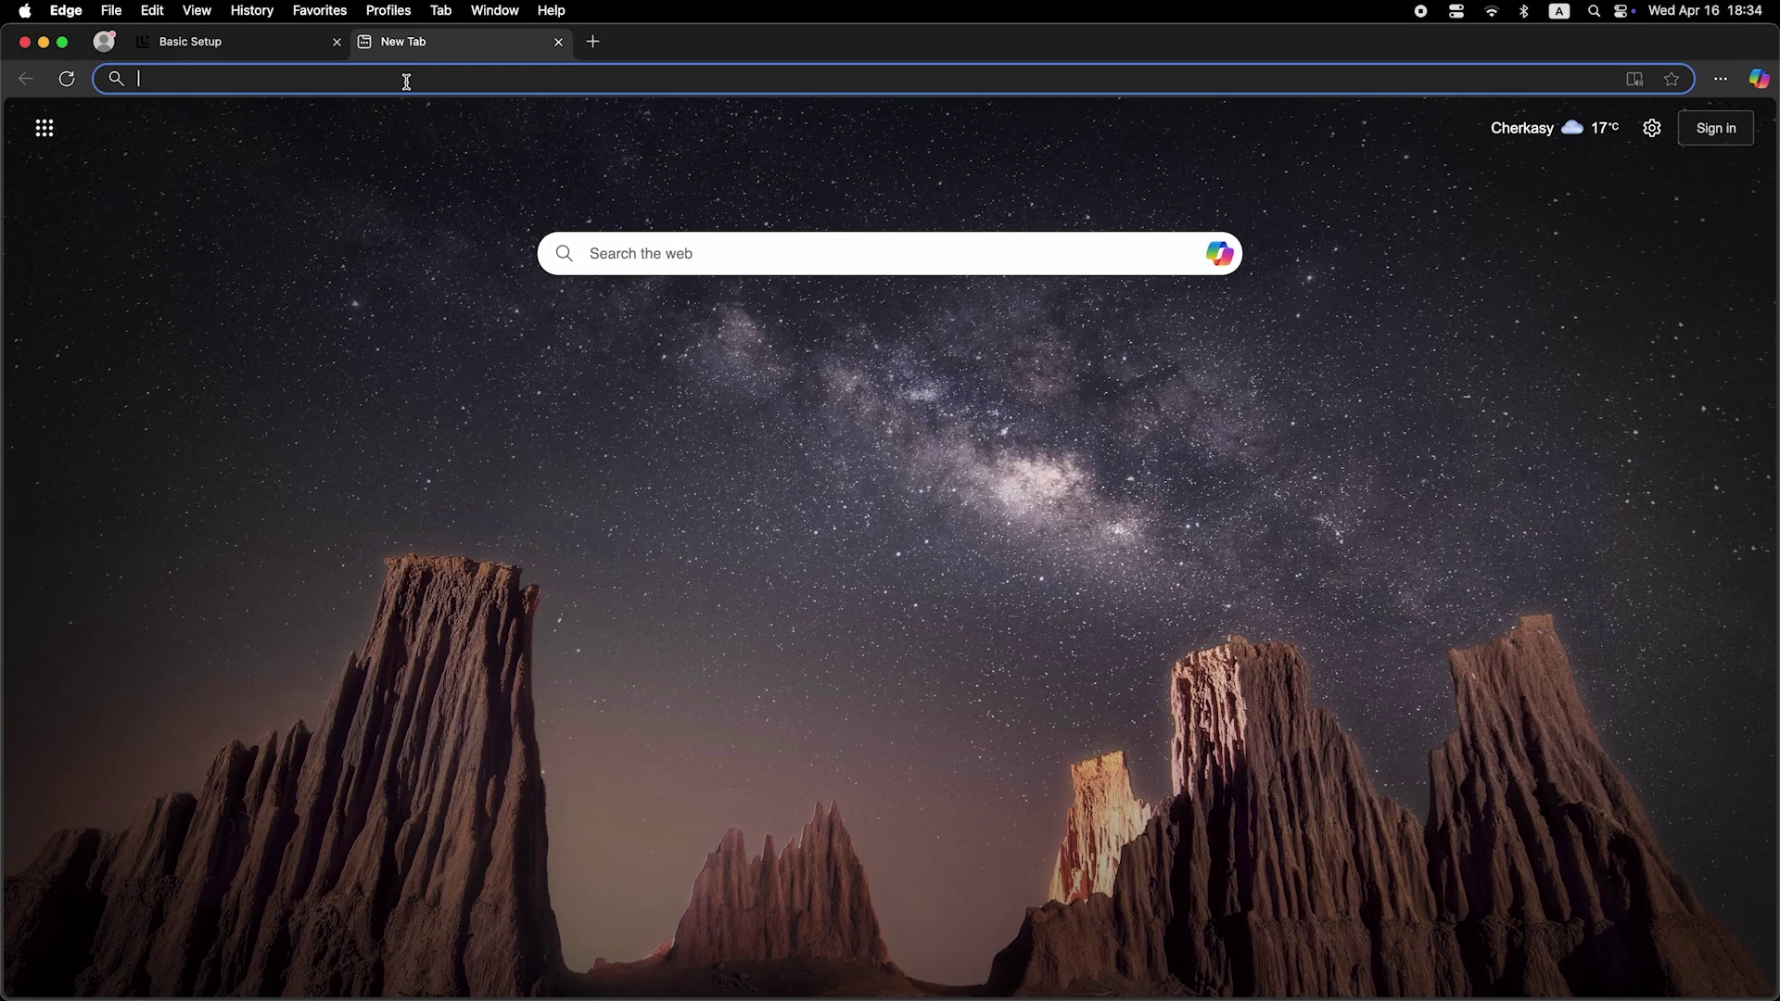
Step: Enter 'dfdfdfdf' in the new tab's address bar, bringing up Bing search results
{"action": "left_click", "coordinate": [406, 81]}
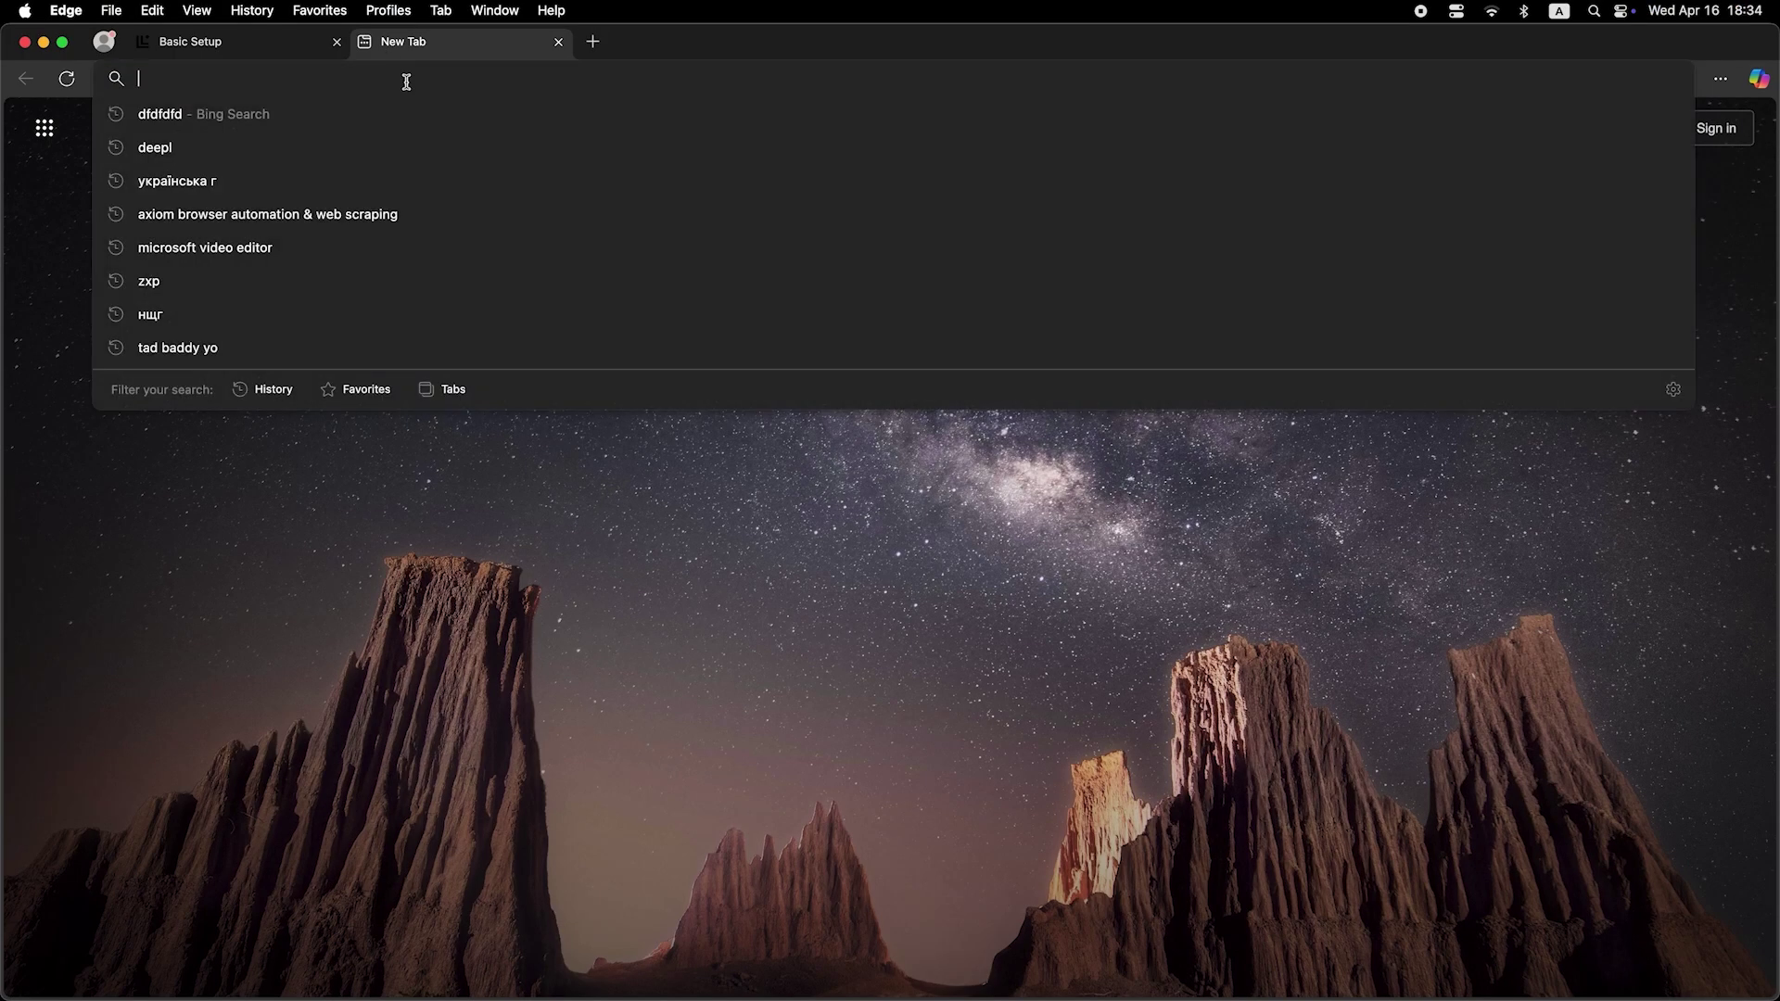
{"action": "type", "text": "dfdfdfdf"}
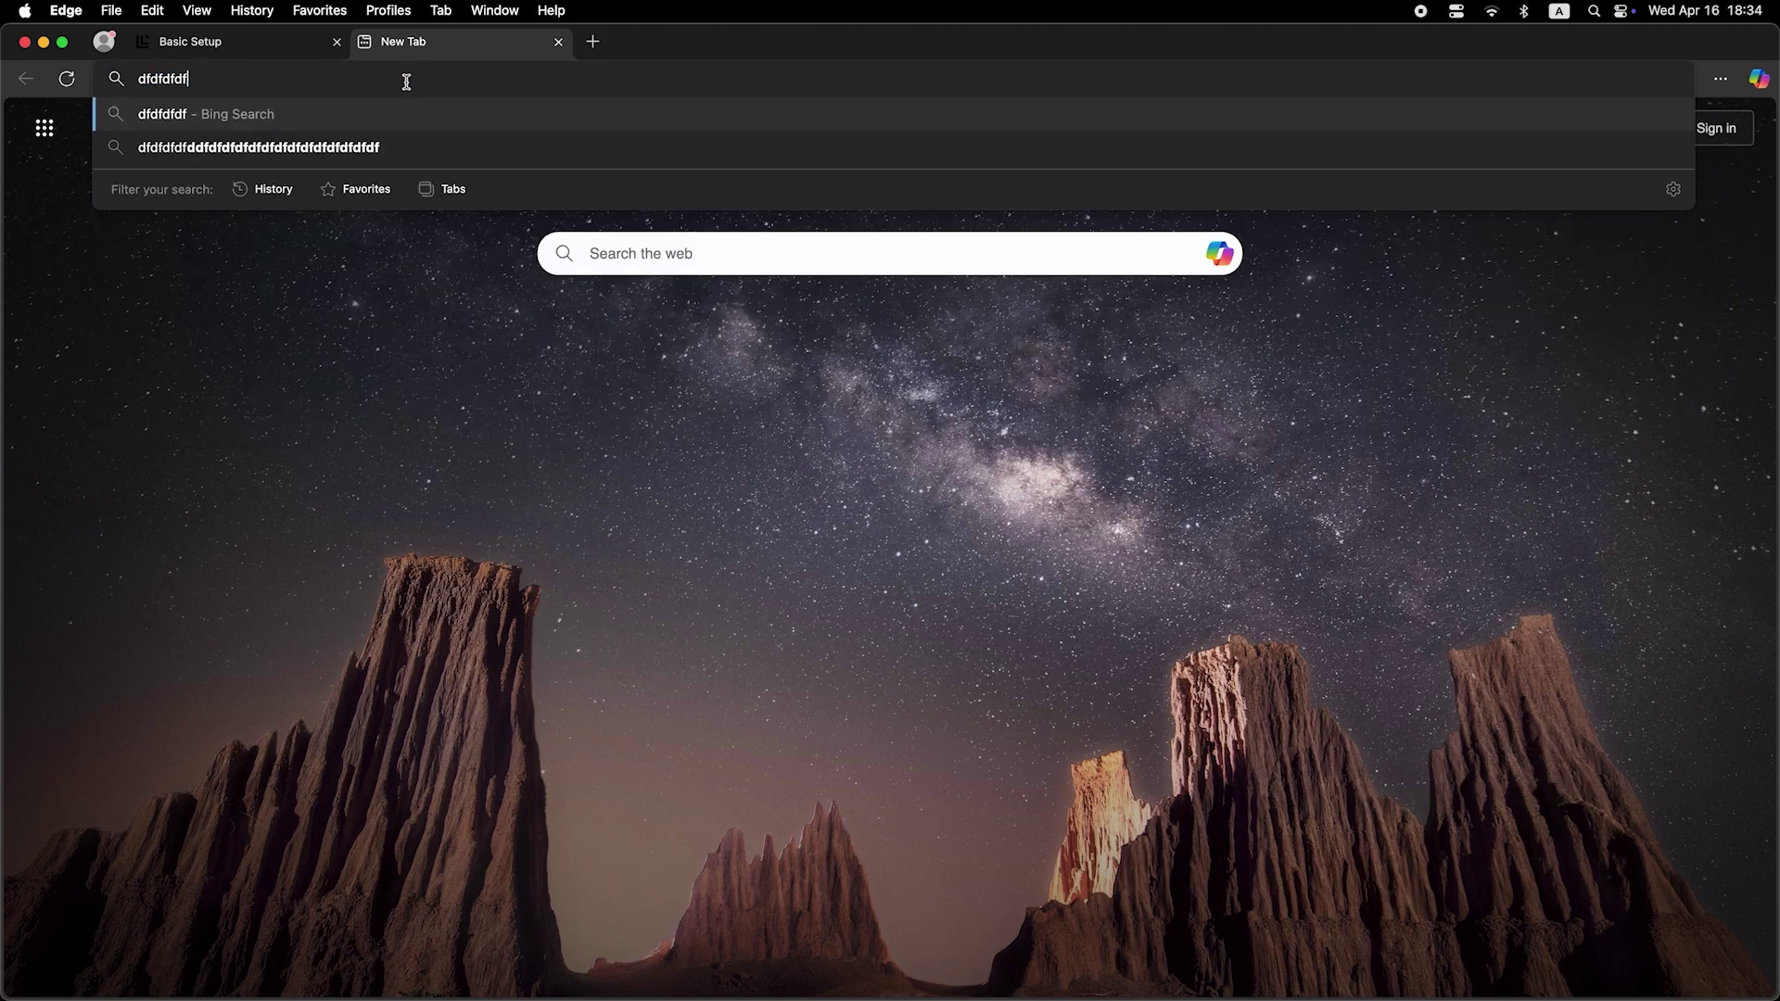
{"action": "key", "text": "Return"}
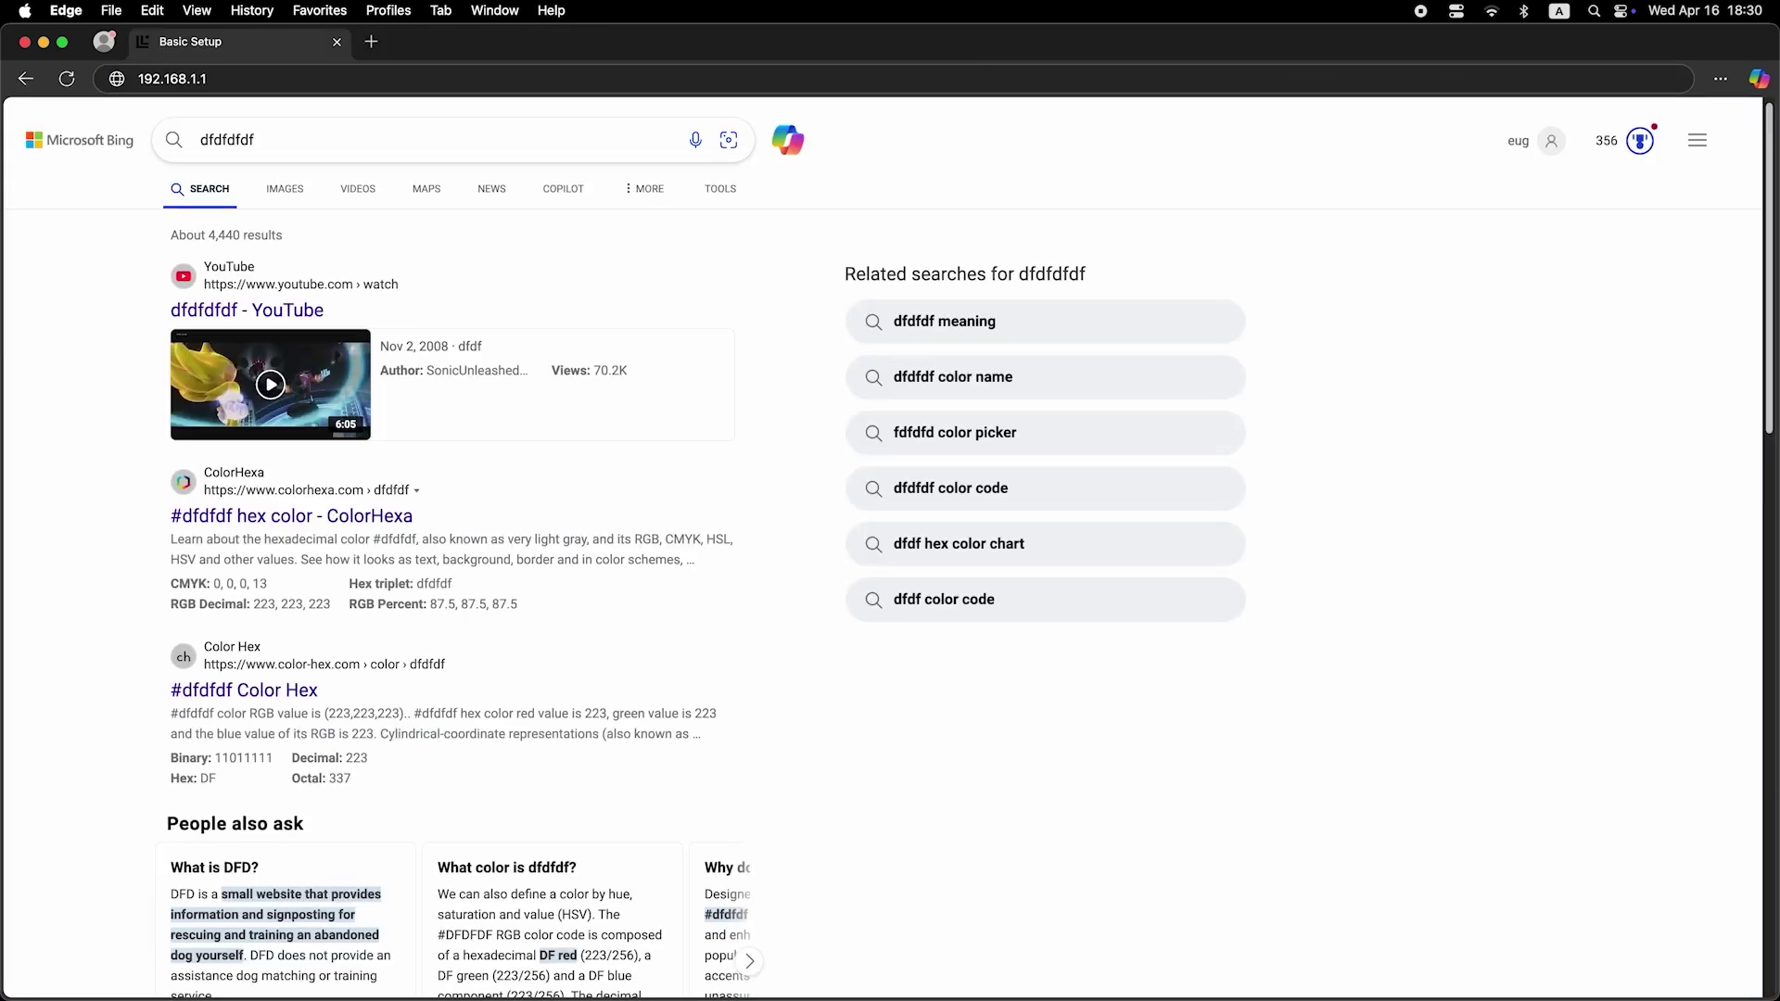